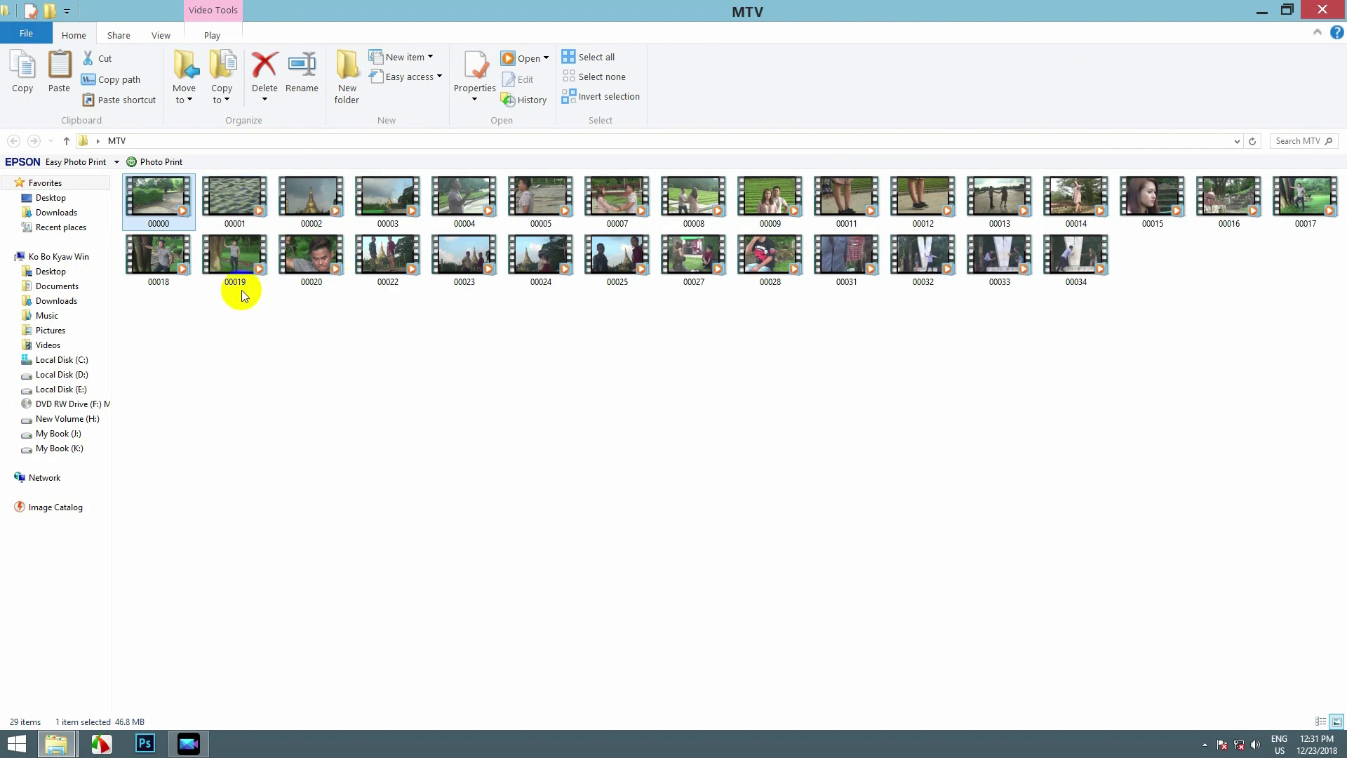
# - Look over the video clips 00001 and 00002 in the MTV folder and close the folder
pyautogui.click(246, 342)
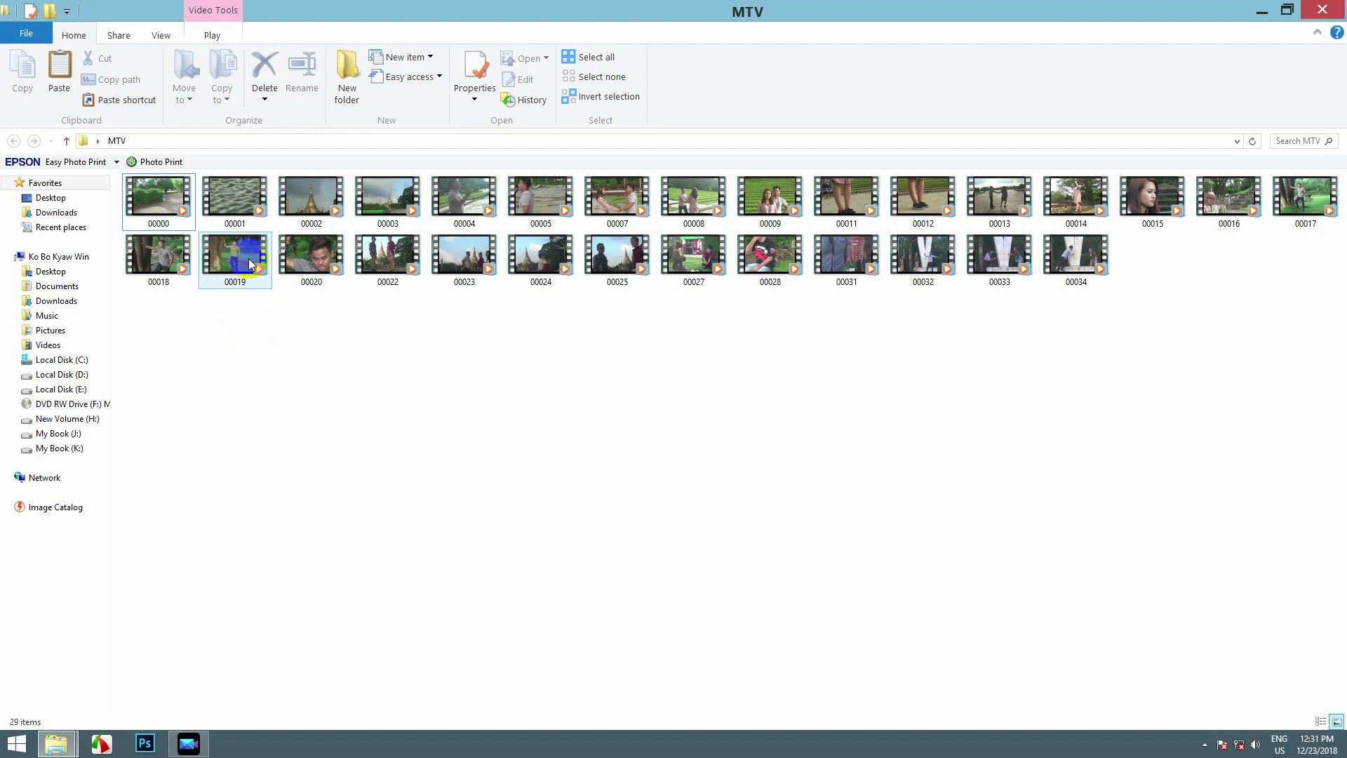
pyautogui.click(221, 195)
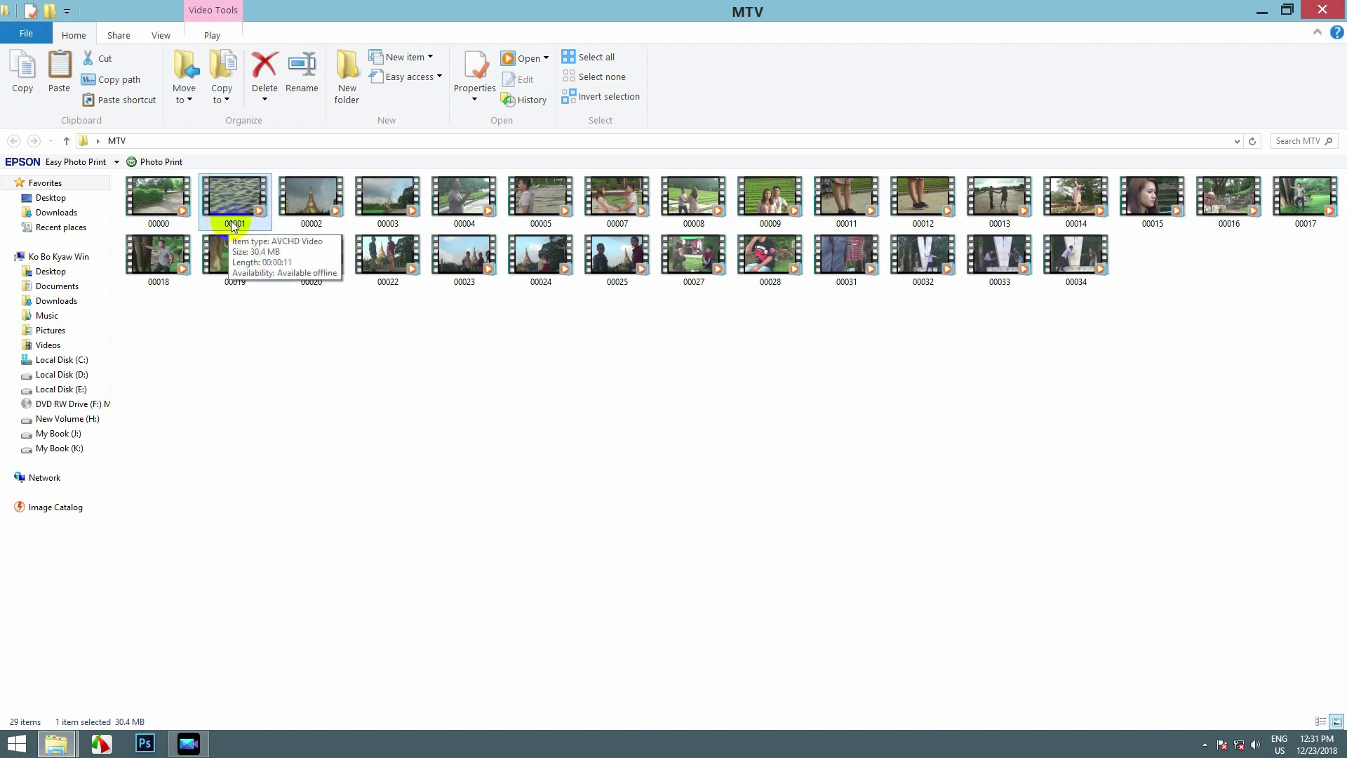
pyautogui.click(316, 203)
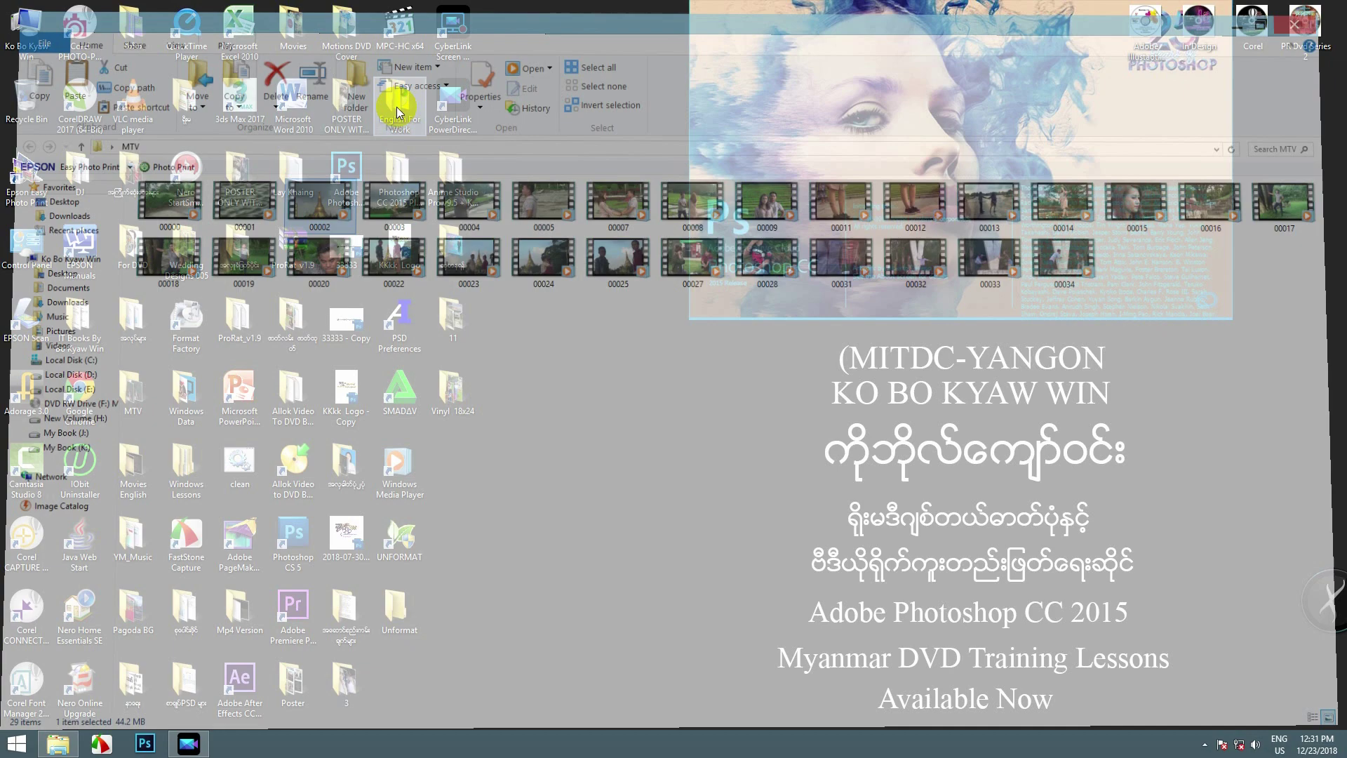
pyautogui.click(1323, 9)
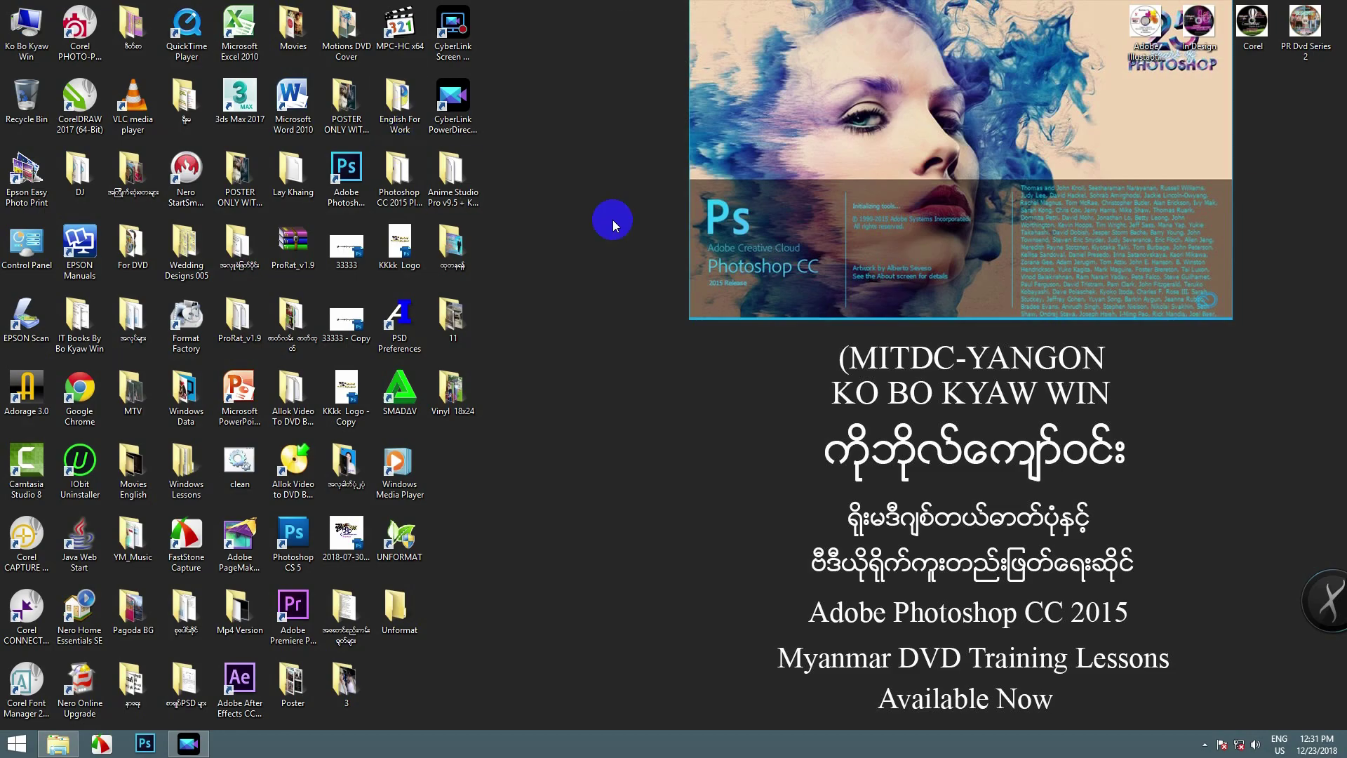
pyautogui.rightClick(638, 177)
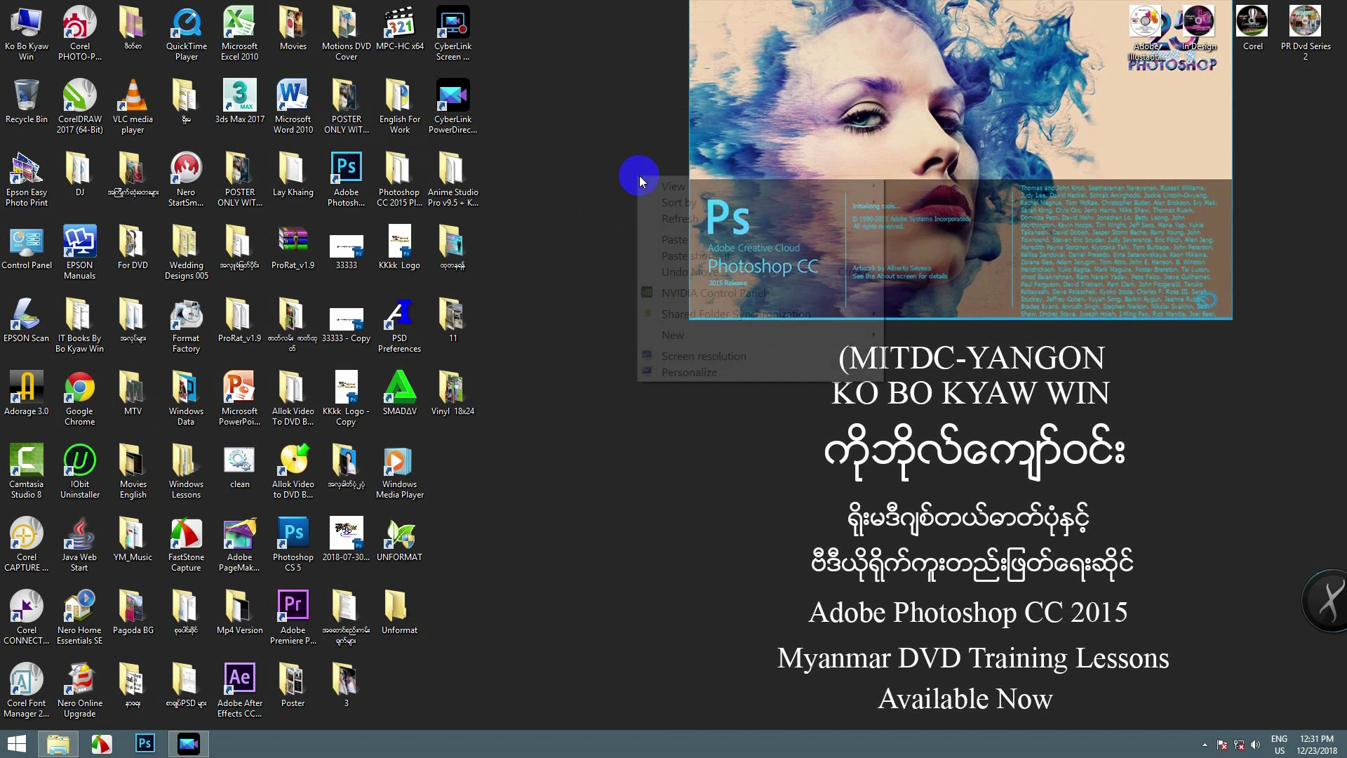
pyautogui.click(676, 220)
pyautogui.rightClick(598, 206)
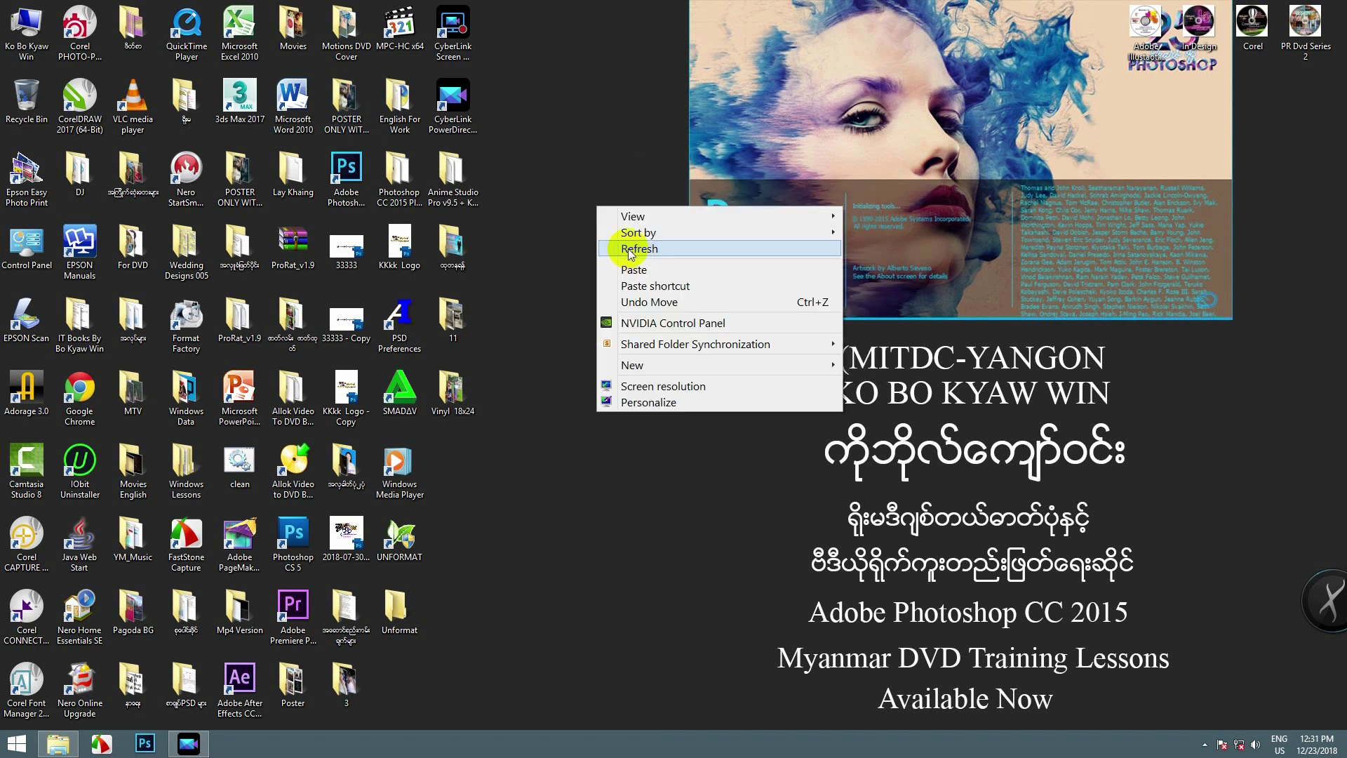
pyautogui.click(617, 246)
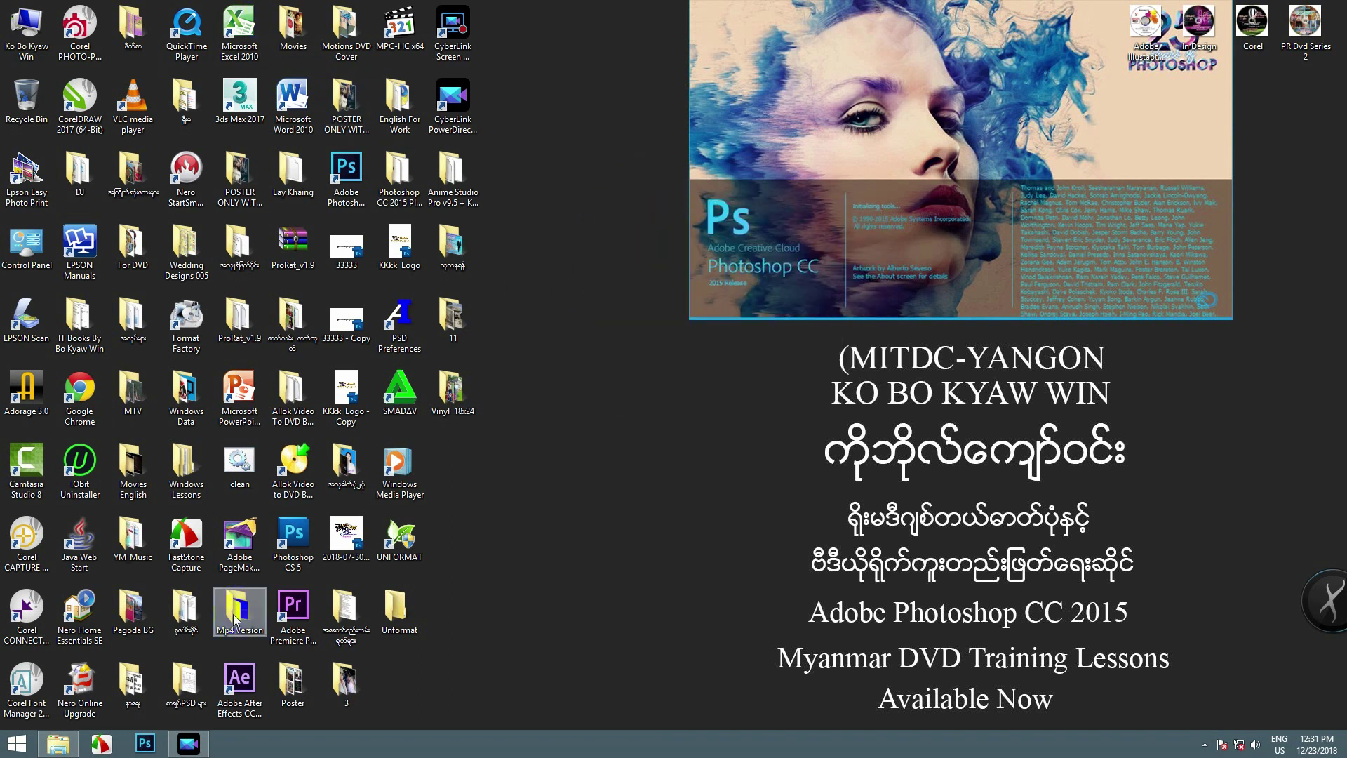
# - Open the Movies folder, play part of the Bhaag Milkha Bhaag (2013) video from further in, and close the player
pyautogui.doubleClick(294, 32)
pyautogui.doubleClick(161, 225)
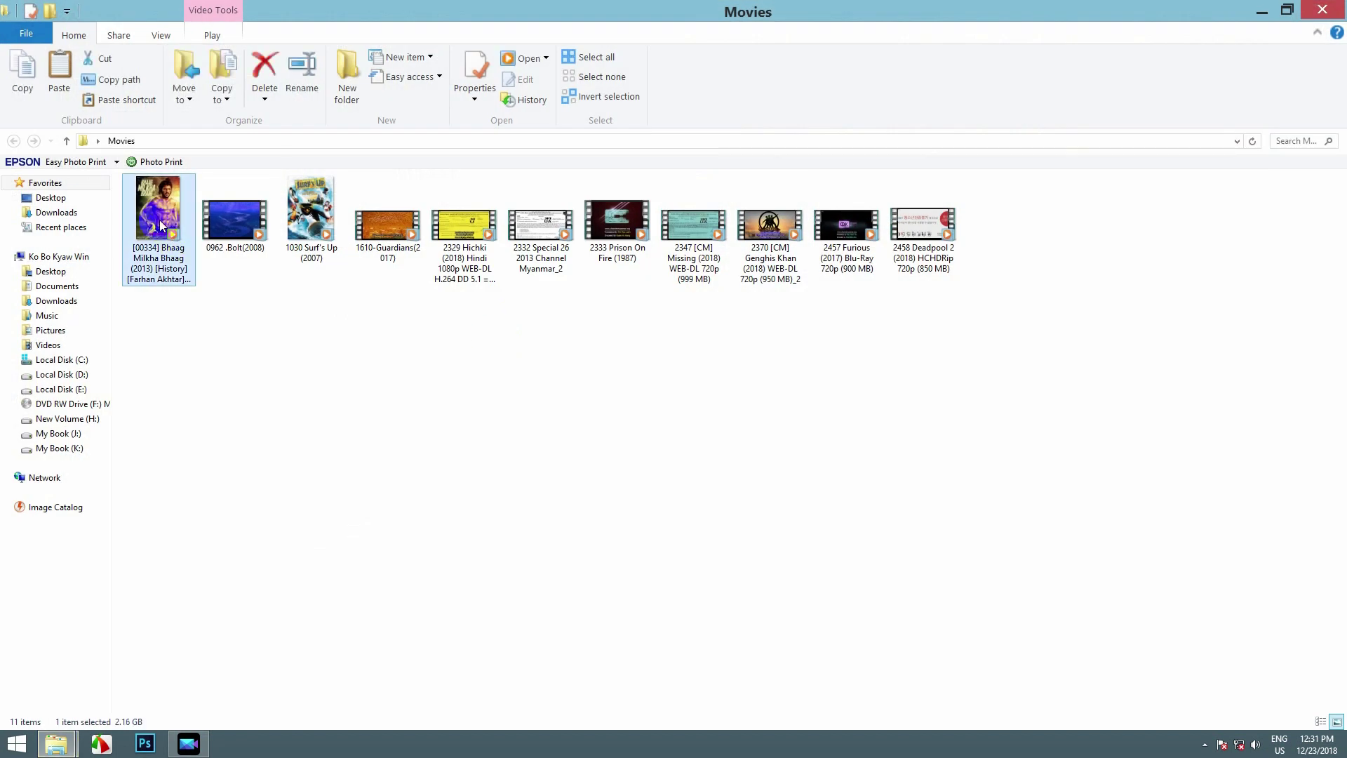
pyautogui.click(746, 520)
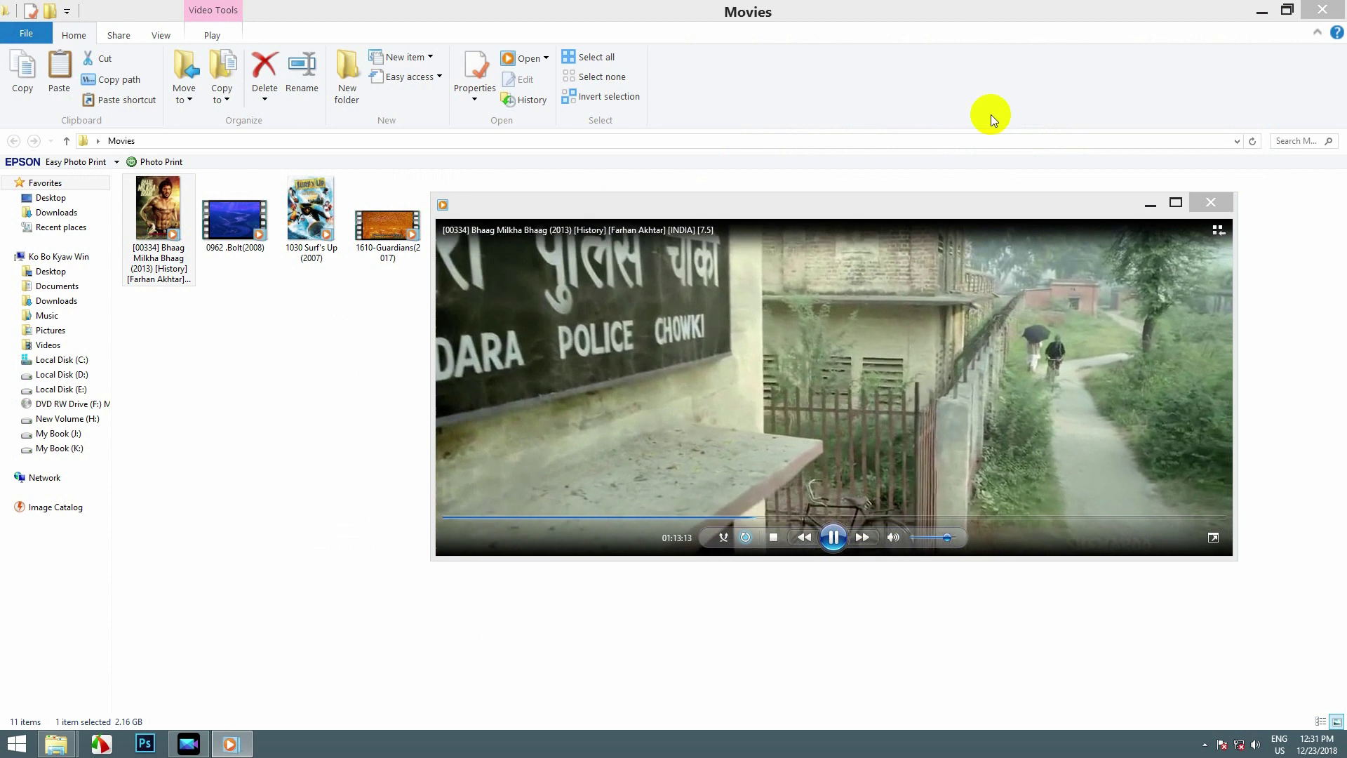
pyautogui.click(1211, 202)
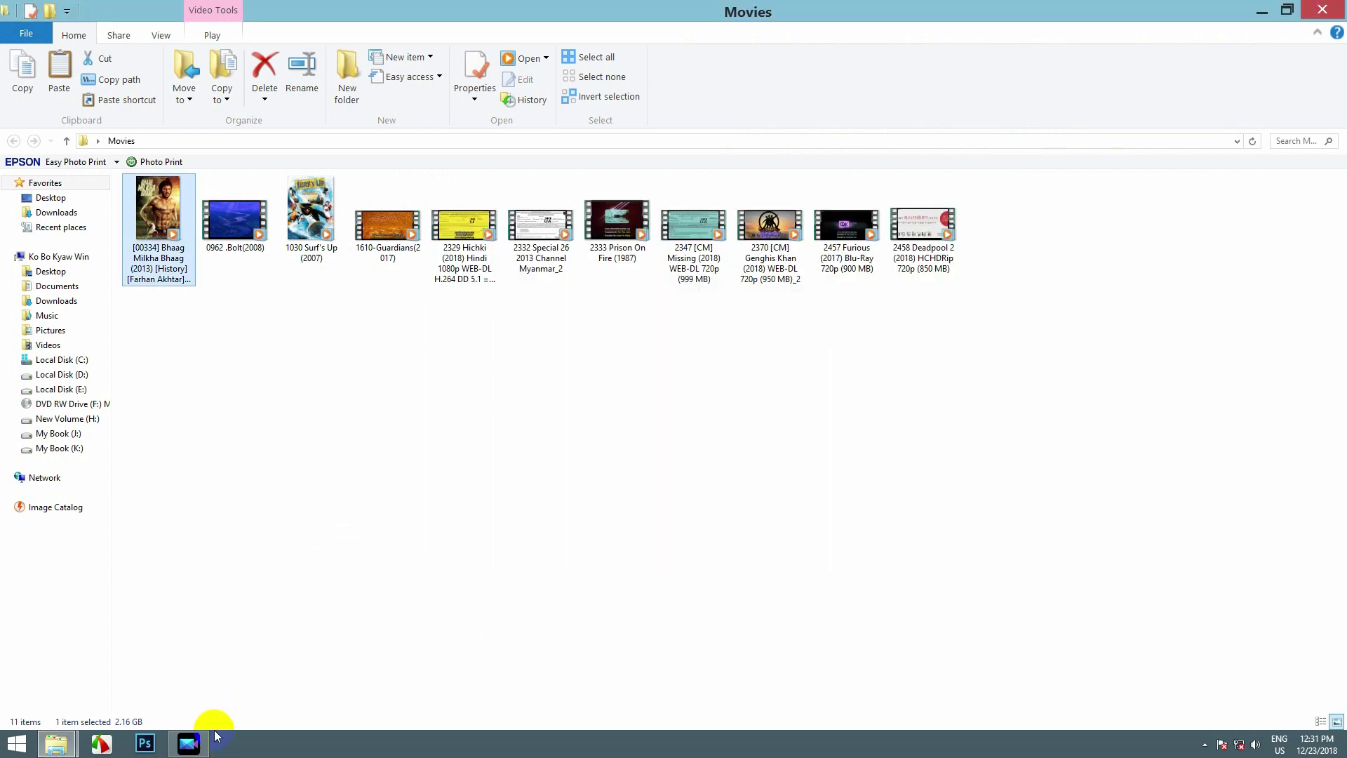
# - Switch to PowerDirector and preview the motorcycles.mpo photo from the media library
pyautogui.click(195, 742)
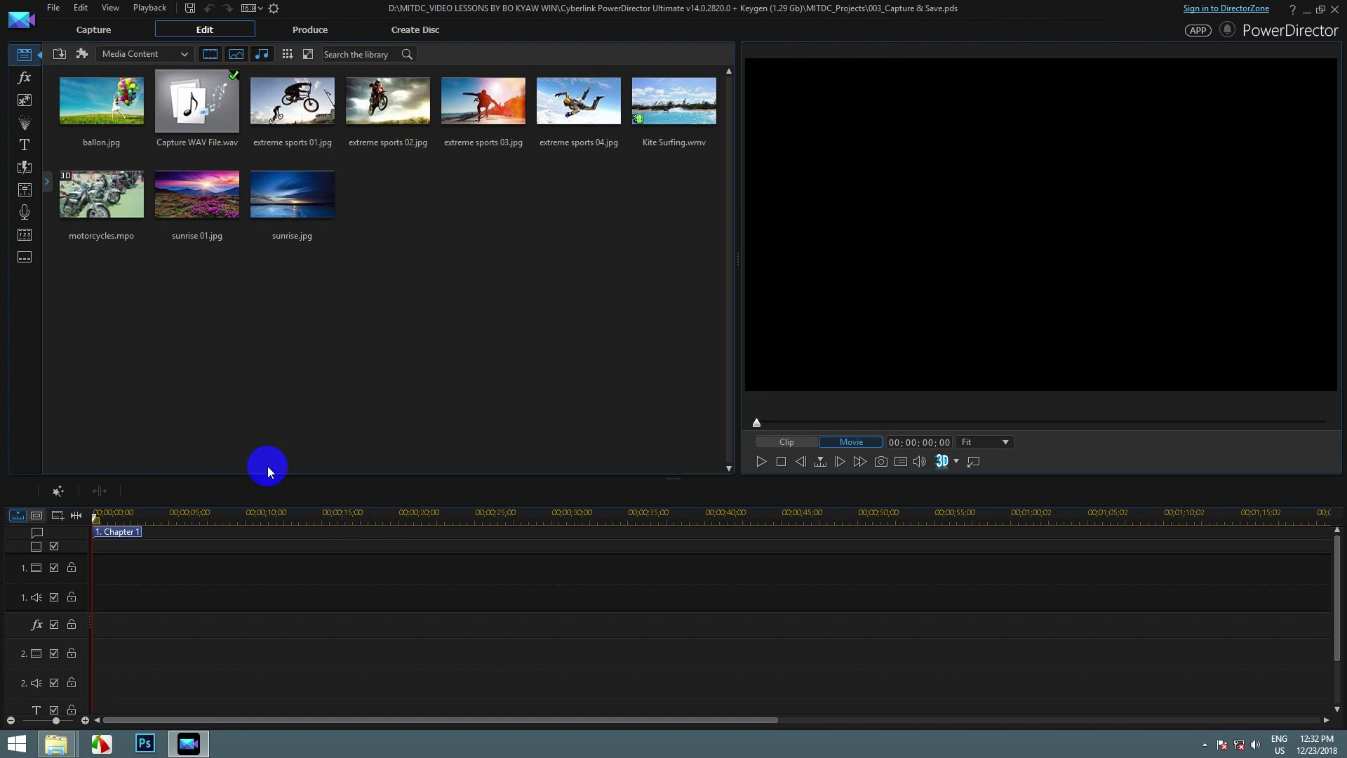
pyautogui.click(125, 238)
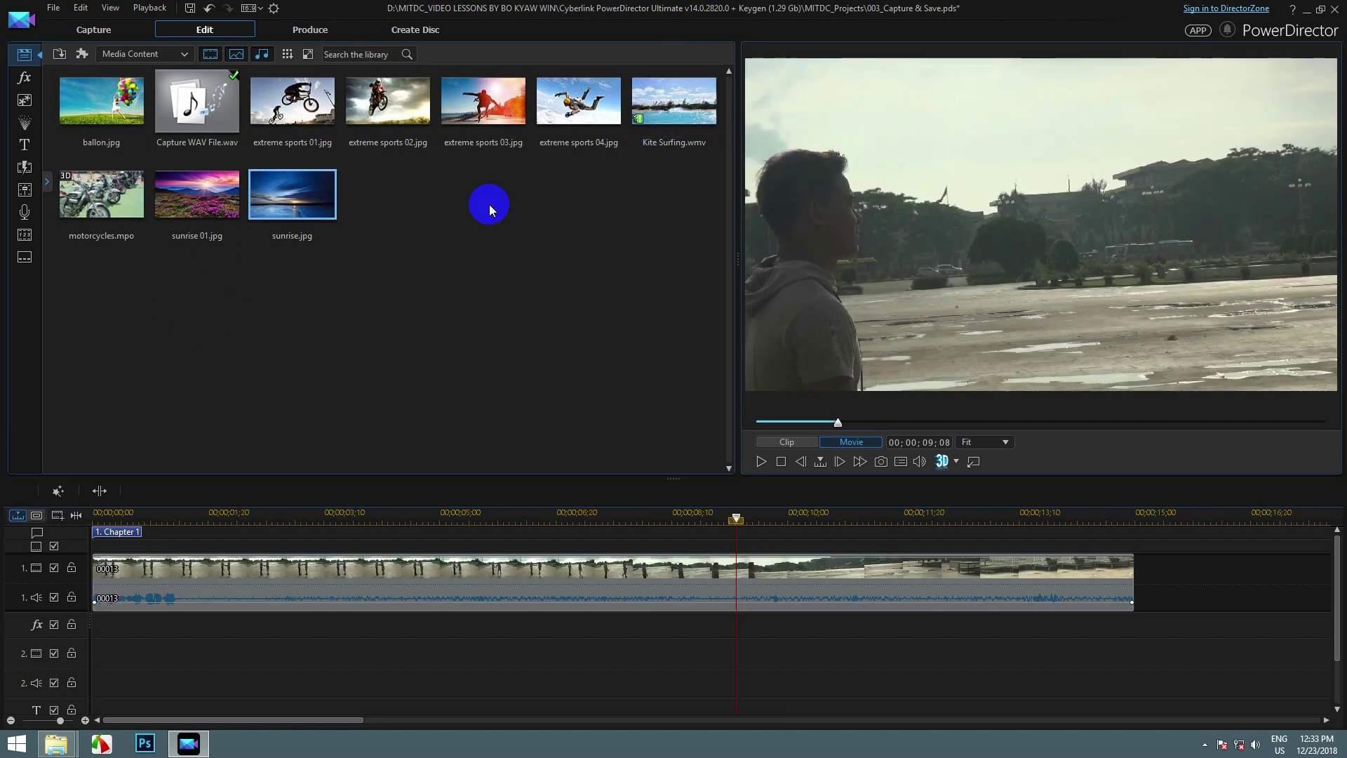
pyautogui.click(130, 223)
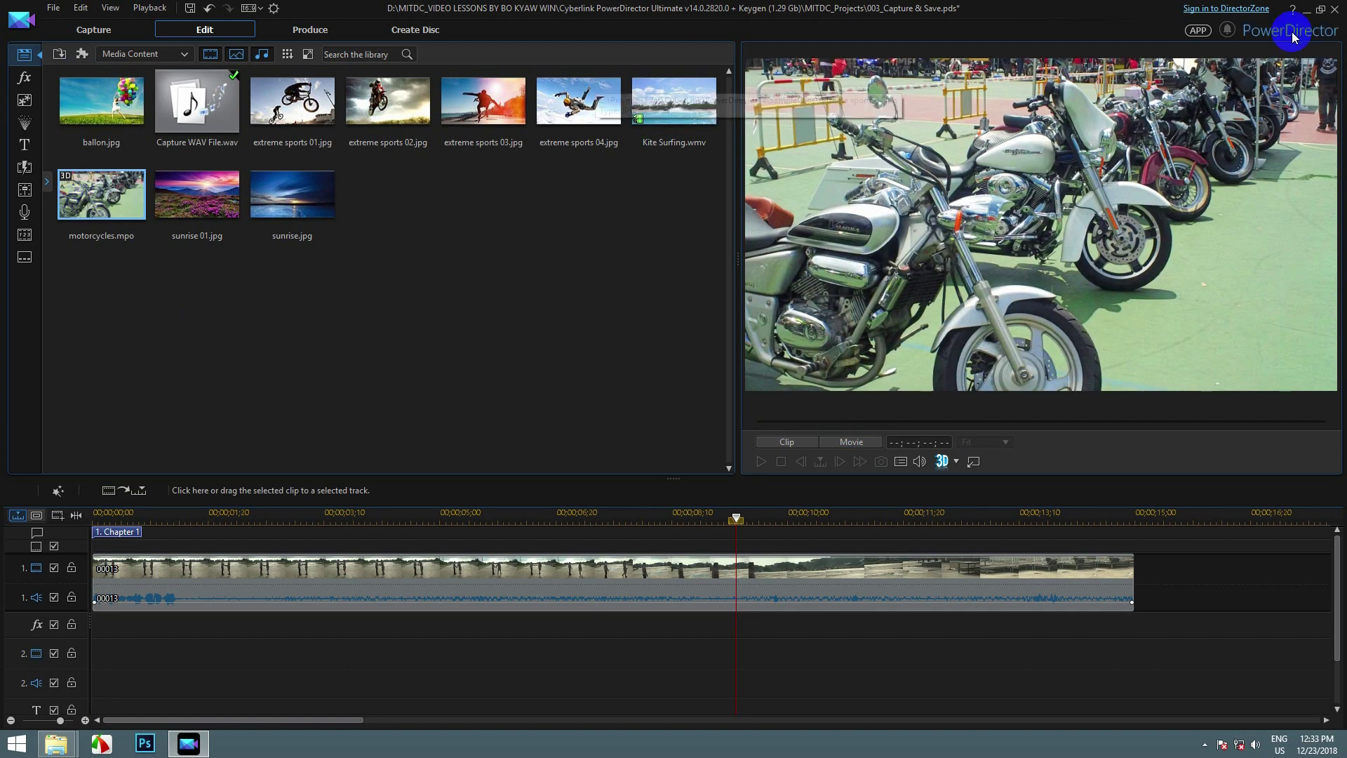
# - Import the video "Dj Remix Songs, Dj Mix Non Stop, Girls Show Car with Coyote Audio 2016 (270 X 426)" from the DJ folder
pyautogui.click(60, 55)
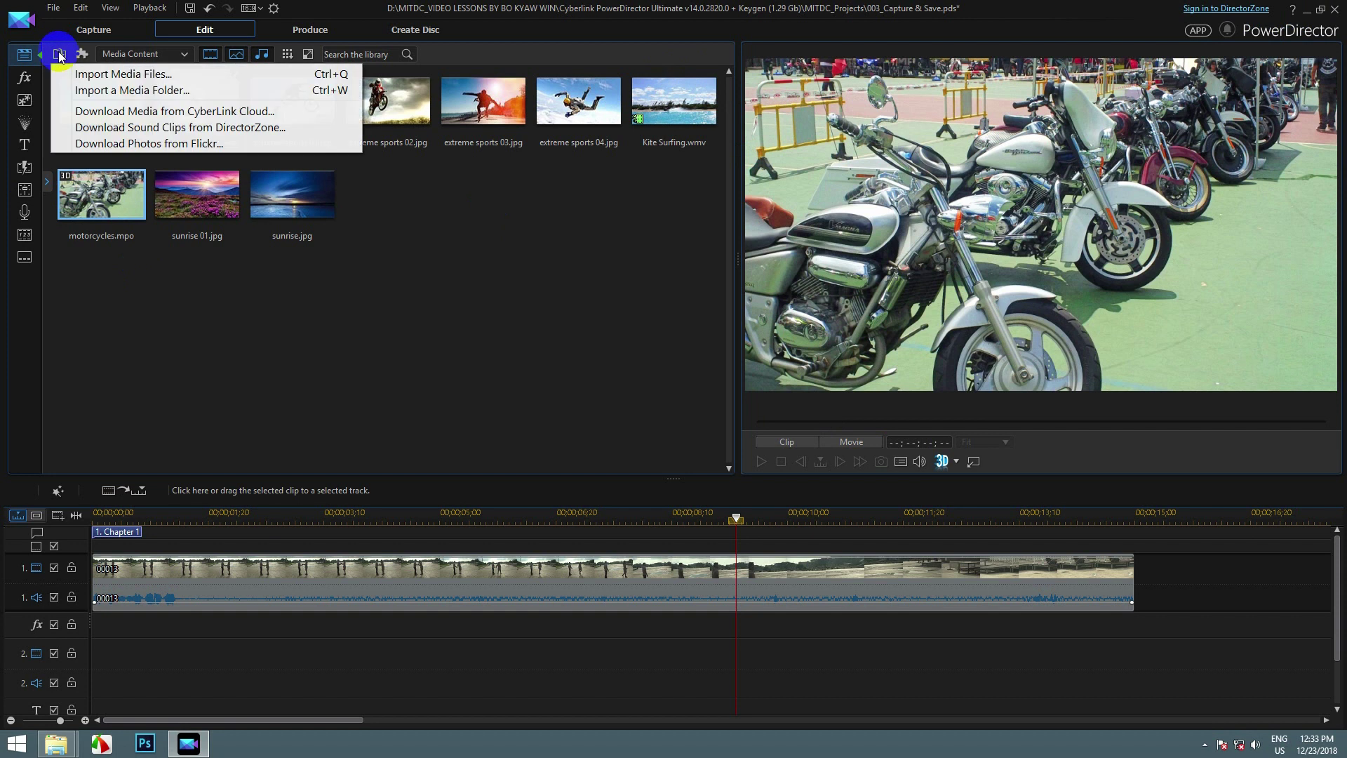
pyautogui.click(74, 75)
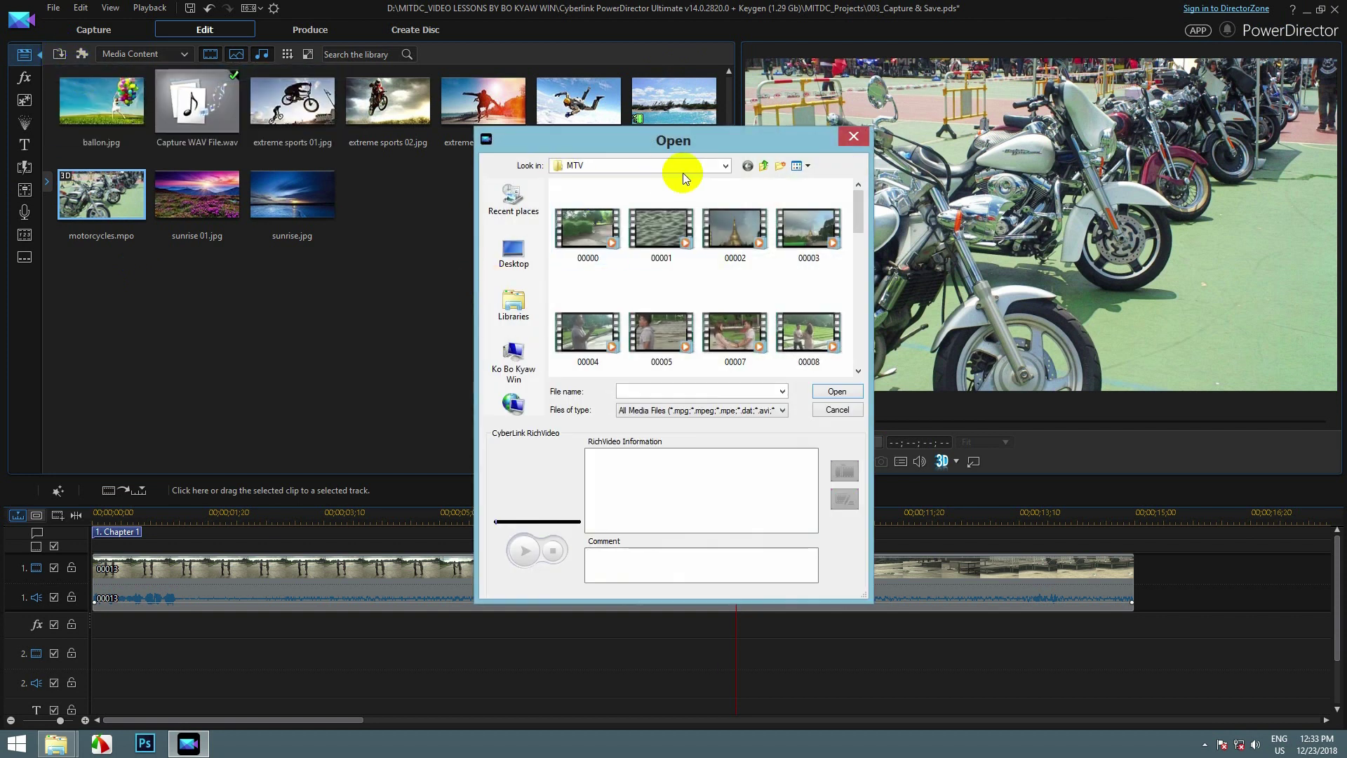
pyautogui.click(764, 166)
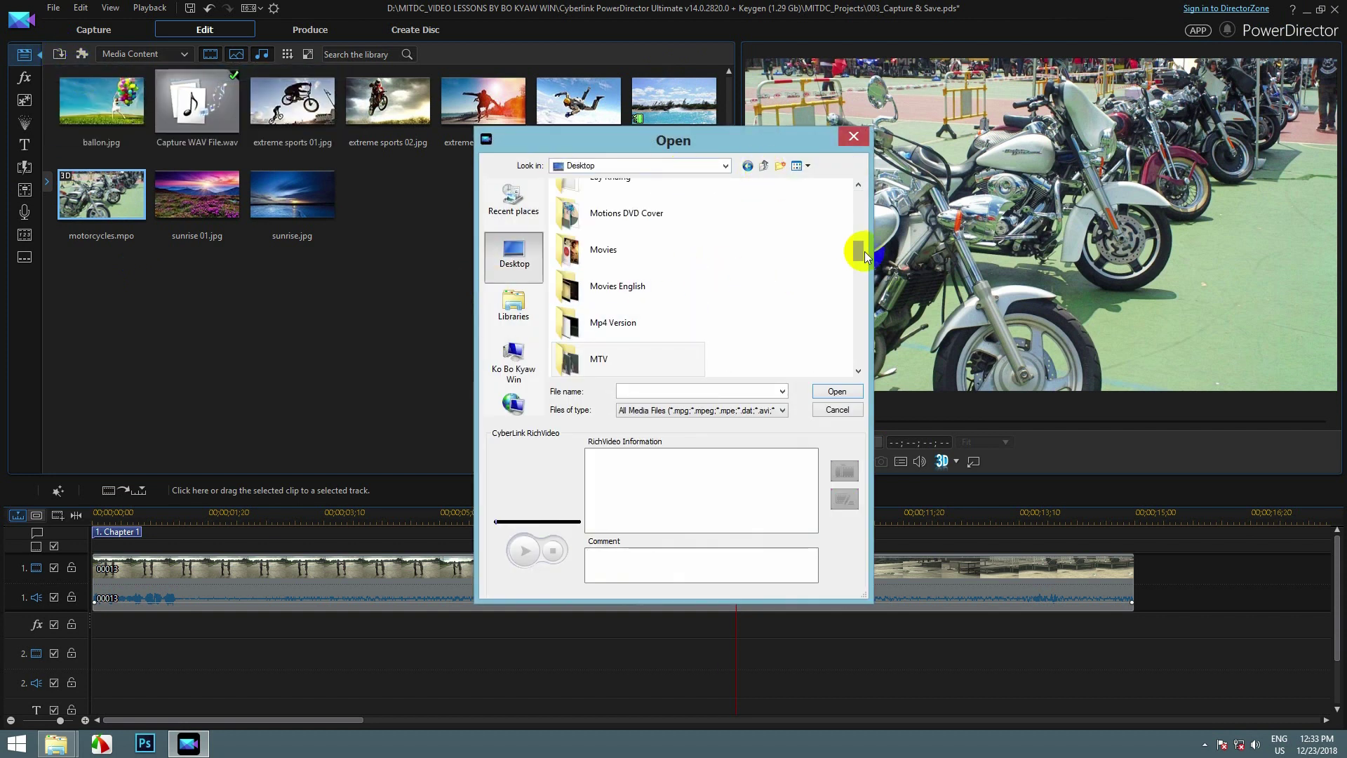
pyautogui.moveTo(858, 250); pyautogui.dragTo(861, 232)
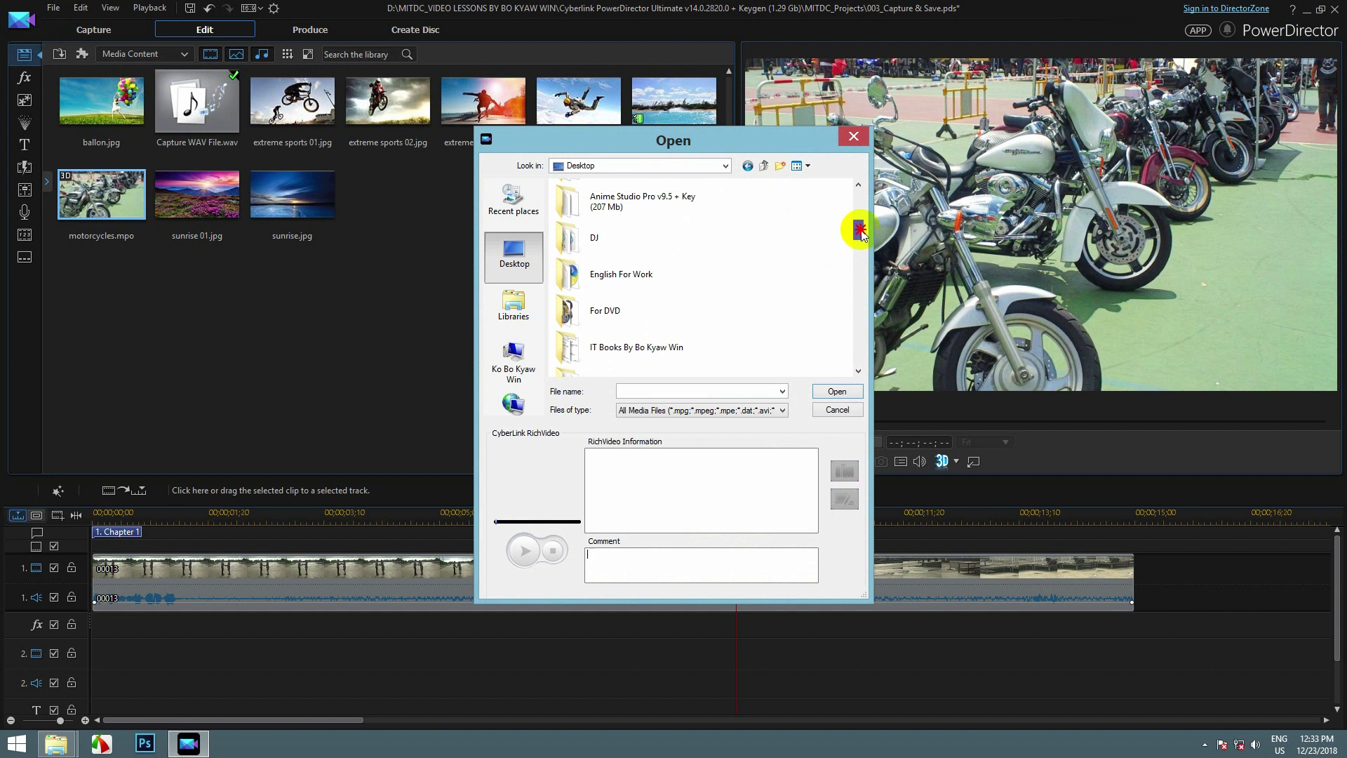
pyautogui.doubleClick(659, 211)
pyautogui.doubleClick(600, 219)
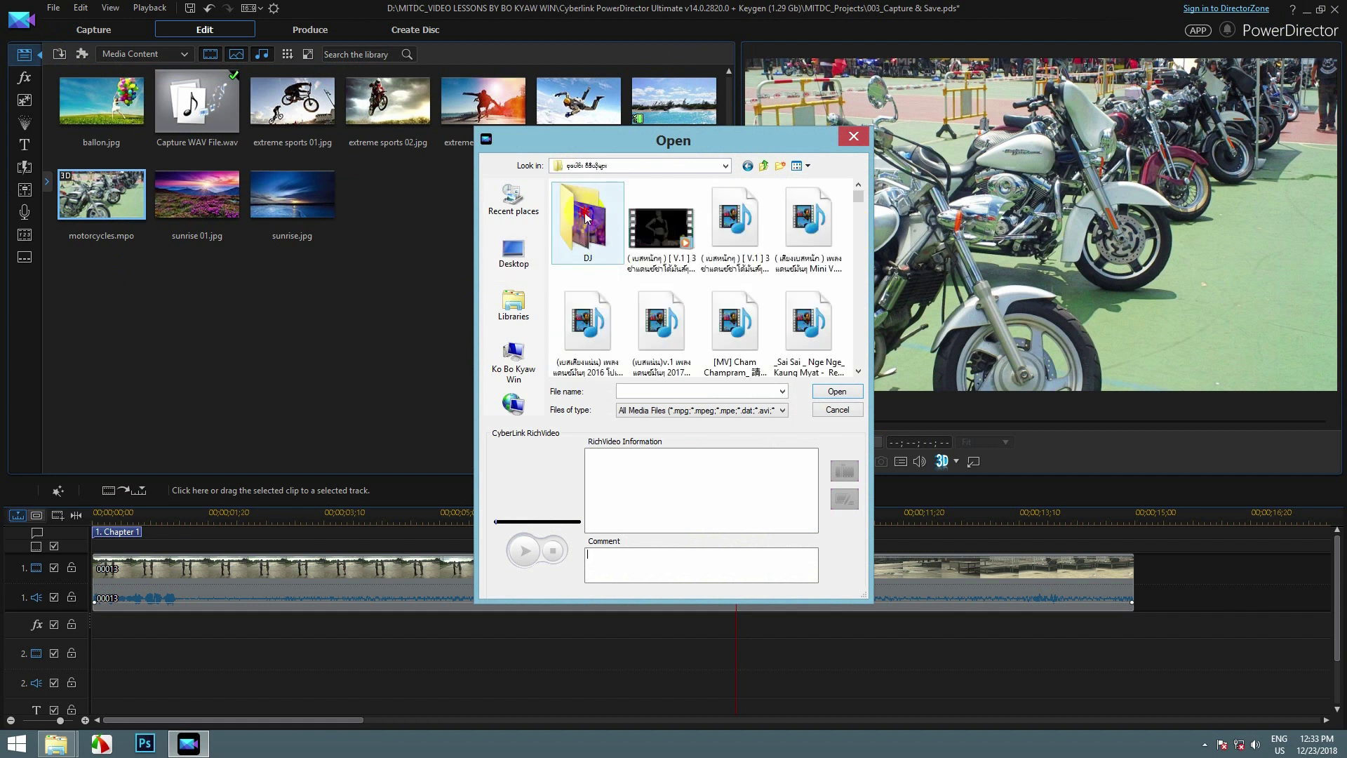
pyautogui.doubleClick(600, 221)
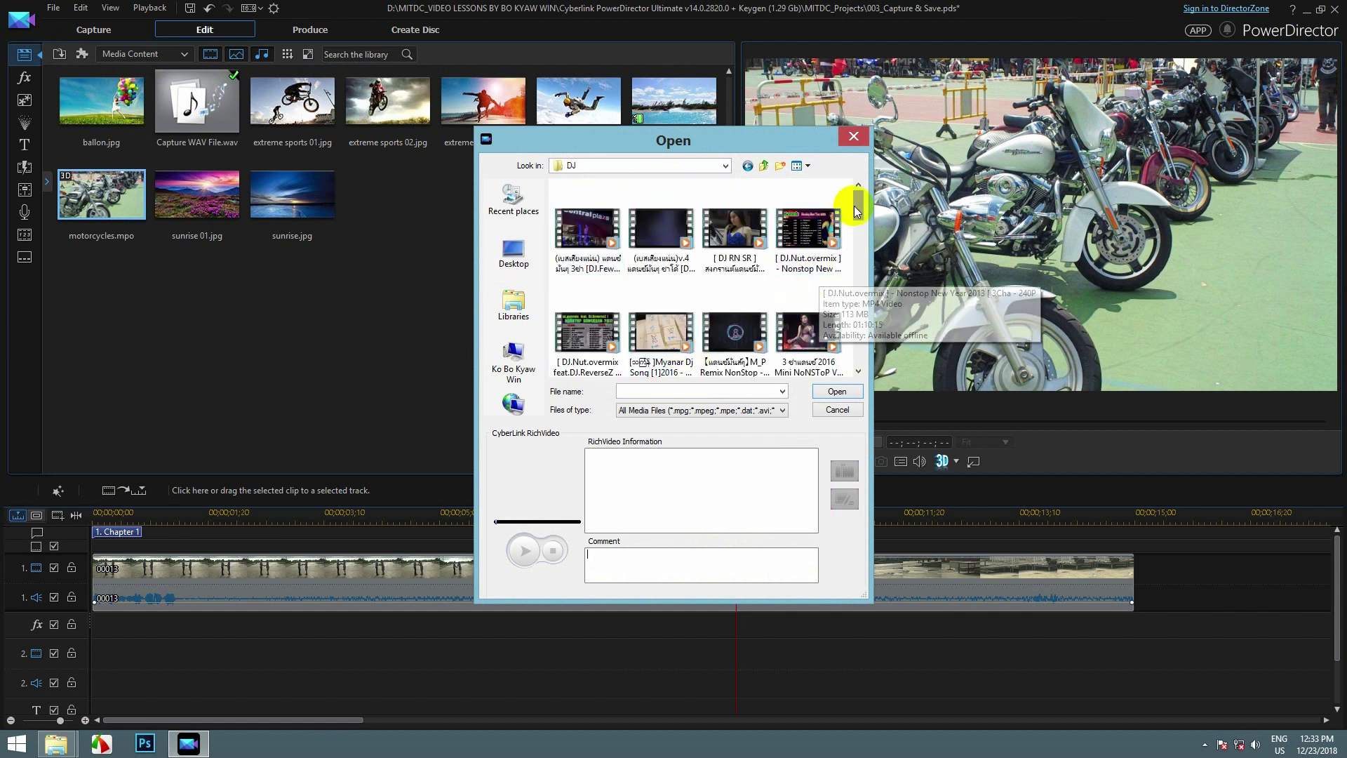
pyautogui.moveTo(861, 210); pyautogui.dragTo(865, 284)
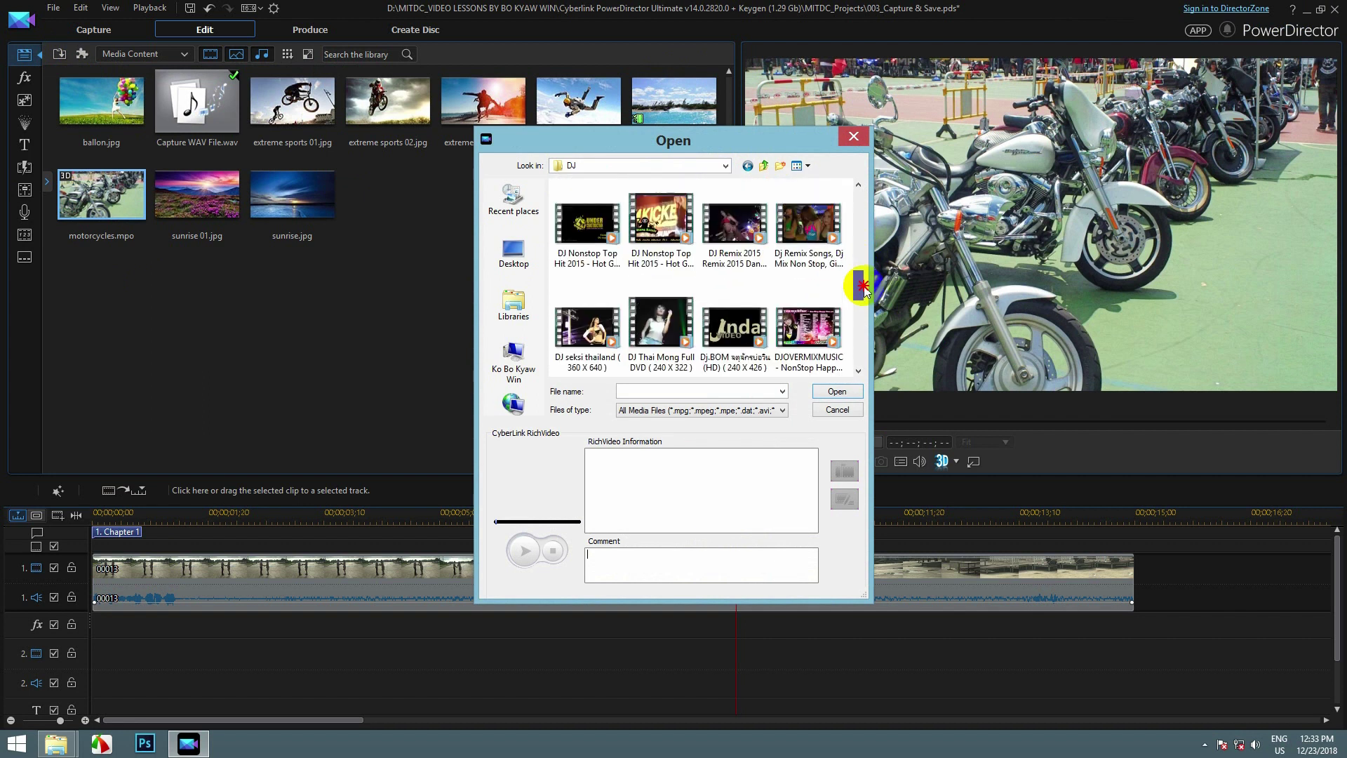
pyautogui.click(809, 226)
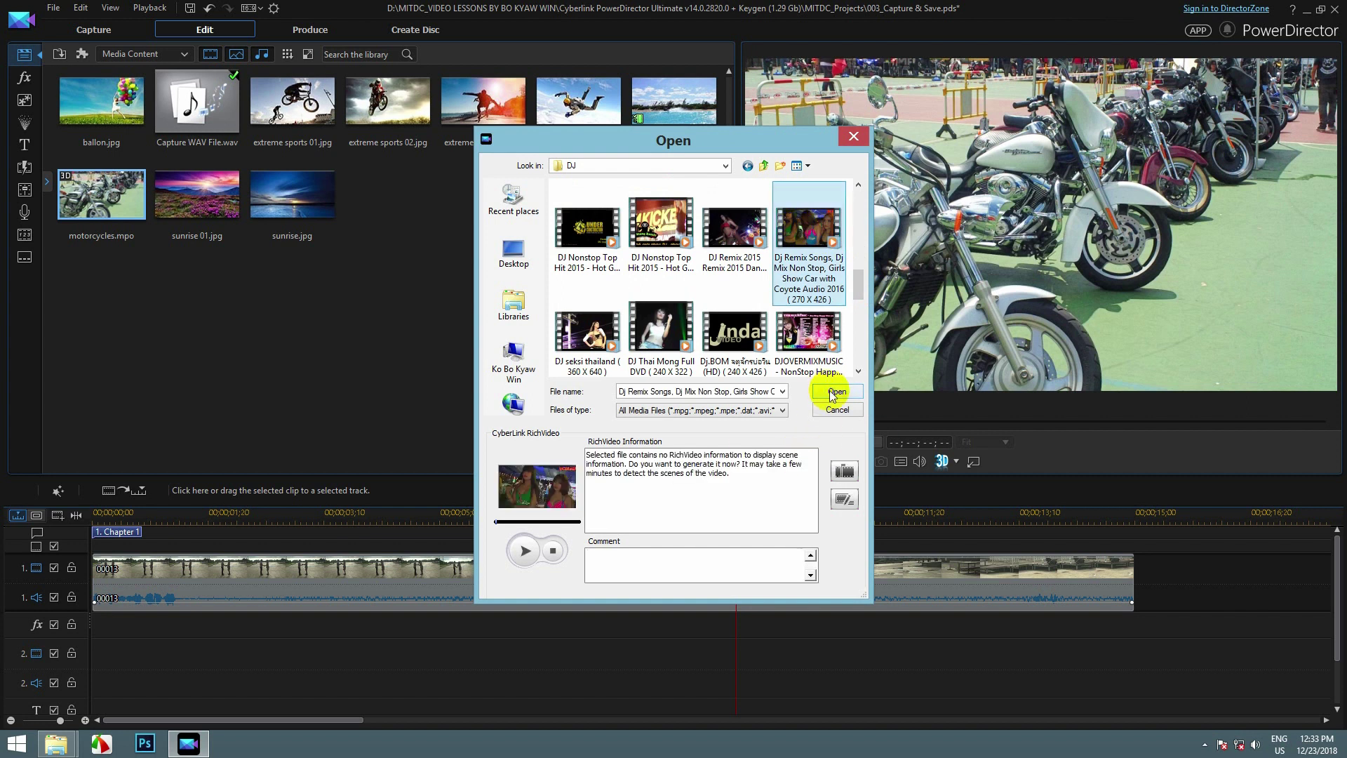
pyautogui.click(832, 390)
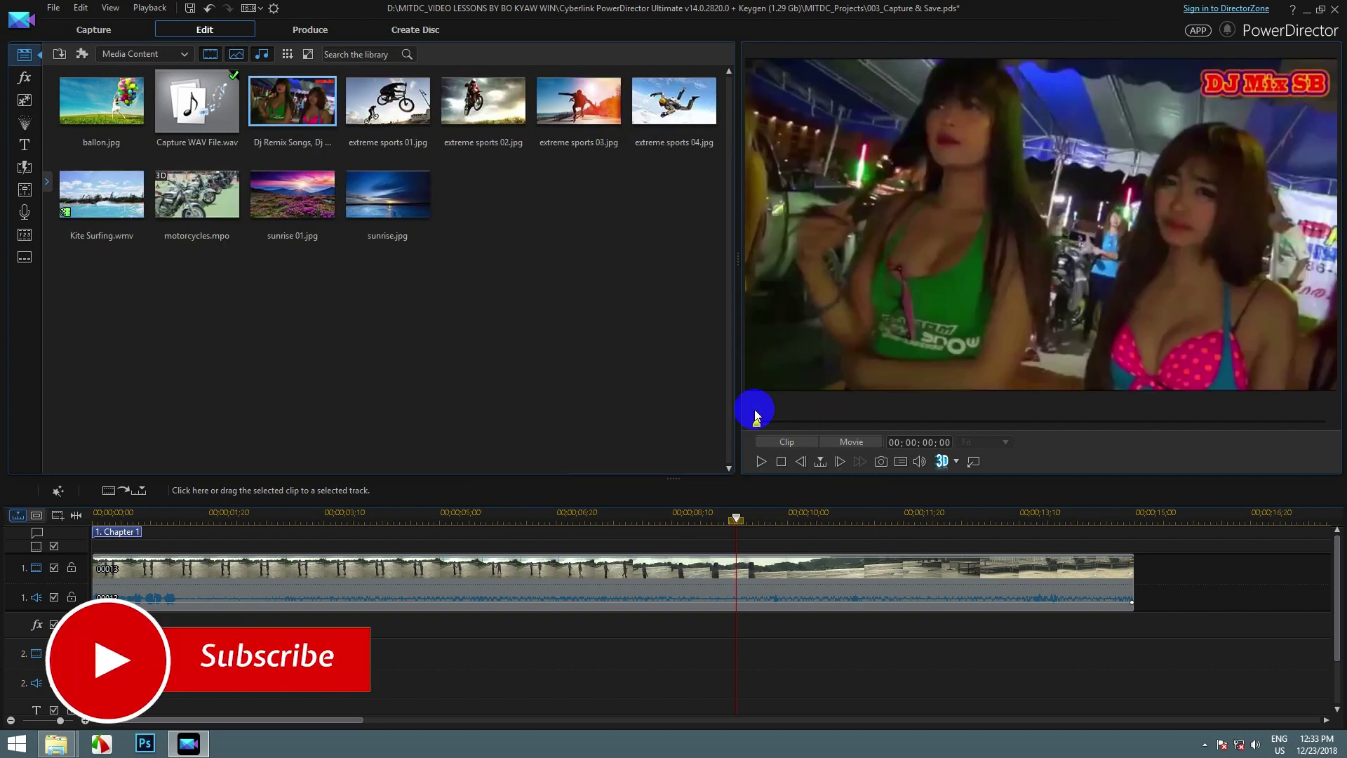
# - Replace the existing clip on video track 1 with the imported Dj Remix Songs video, placed at the timeline's start
pyautogui.click(211, 580)
pyautogui.press('Delete')
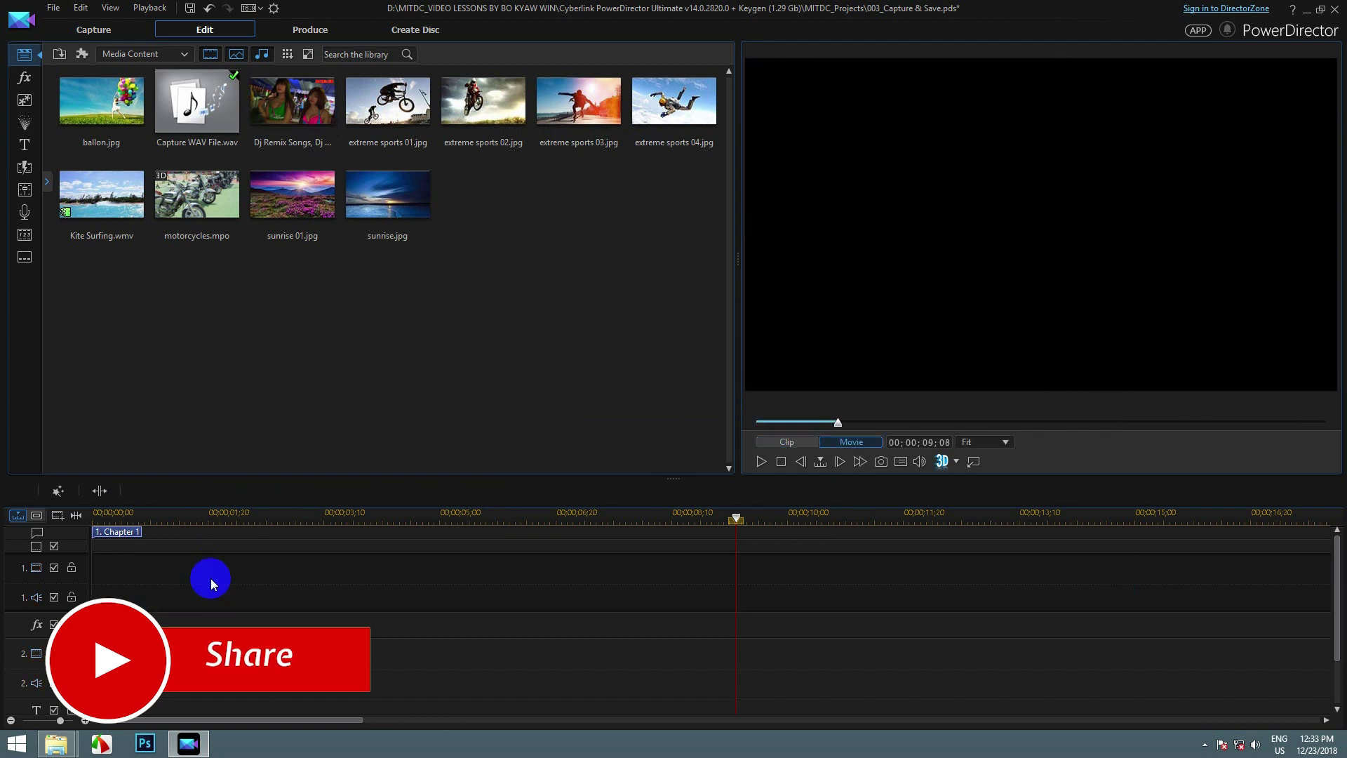
pyautogui.moveTo(312, 154); pyautogui.dragTo(93, 565)
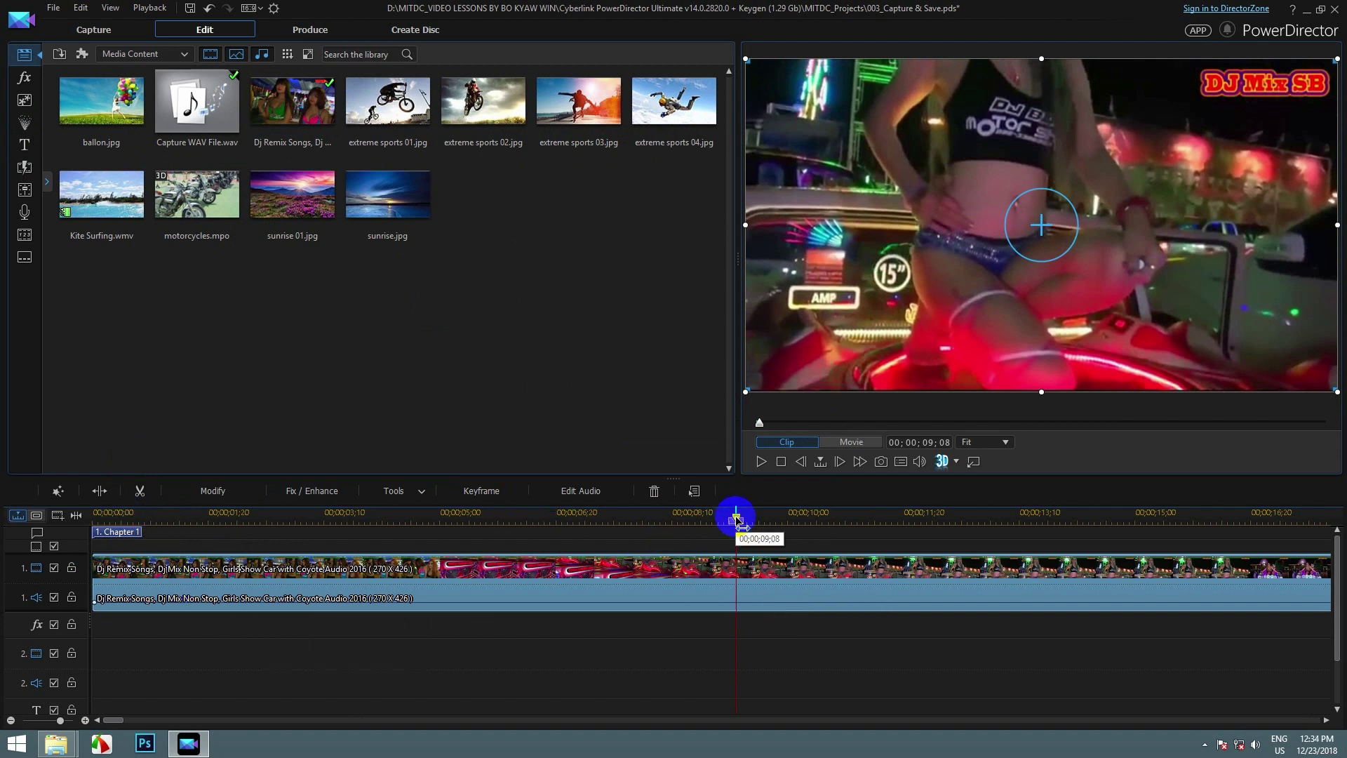
# - Split the Dj Remix Songs clip on video track 1 at 00;00;25;00
pyautogui.moveTo(734, 517); pyautogui.dragTo(178, 576)
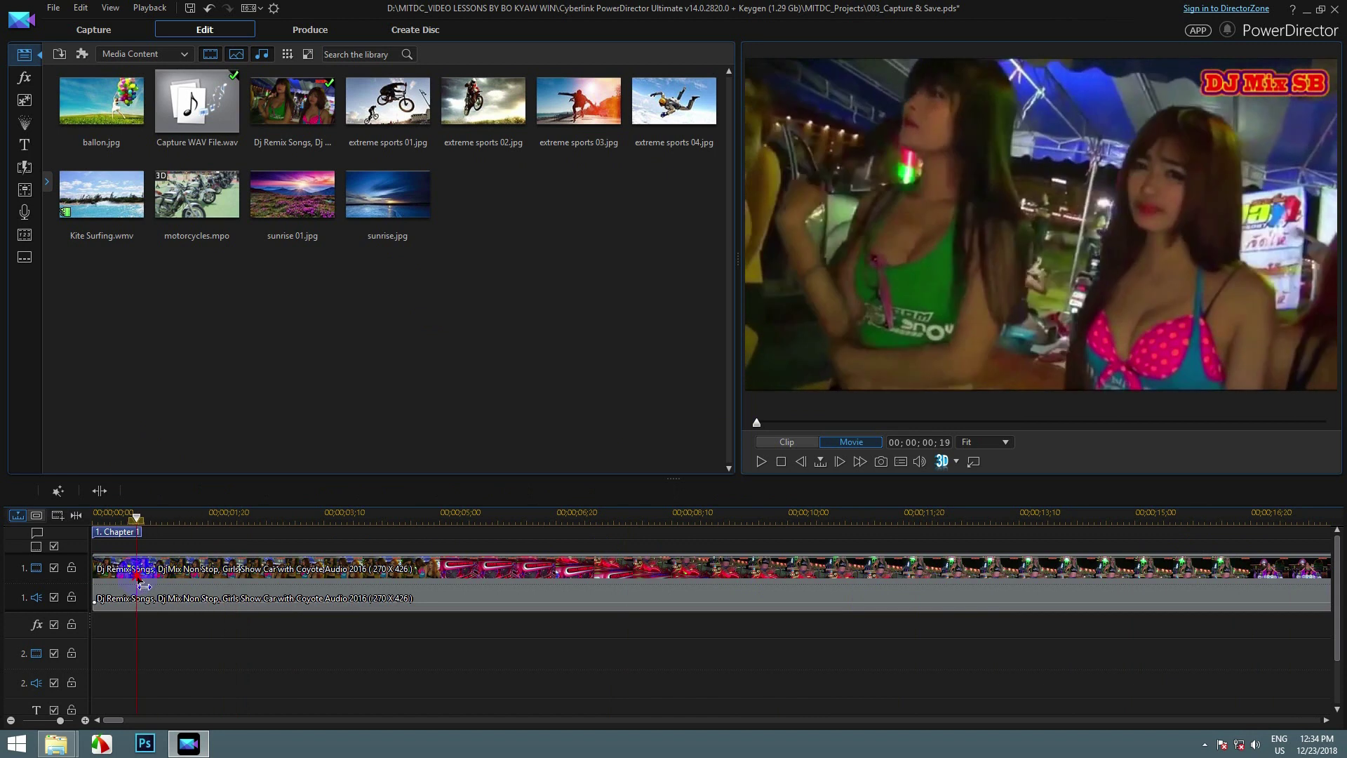
pyautogui.click(641, 616)
pyautogui.moveTo(807, 522); pyautogui.dragTo(330, 511)
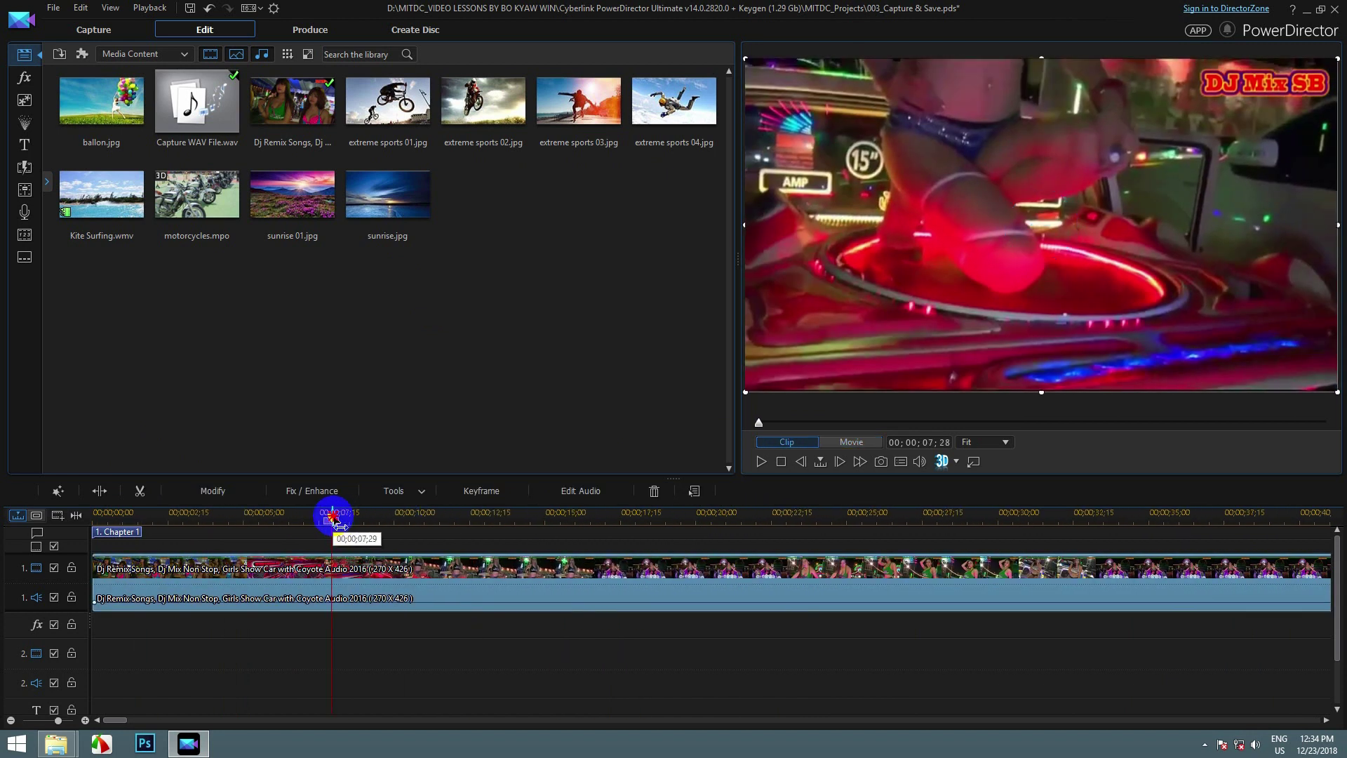
pyautogui.moveTo(773, 535); pyautogui.dragTo(849, 555)
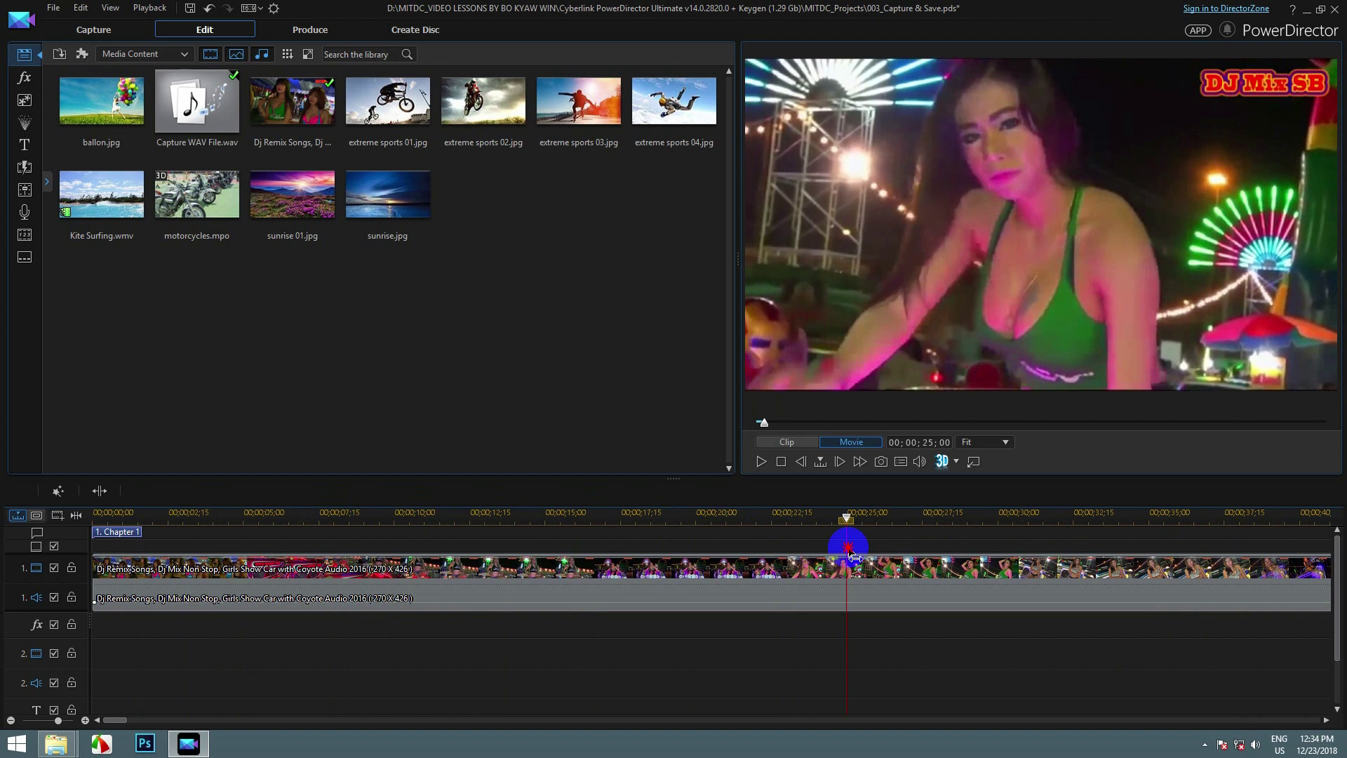
pyautogui.click(767, 567)
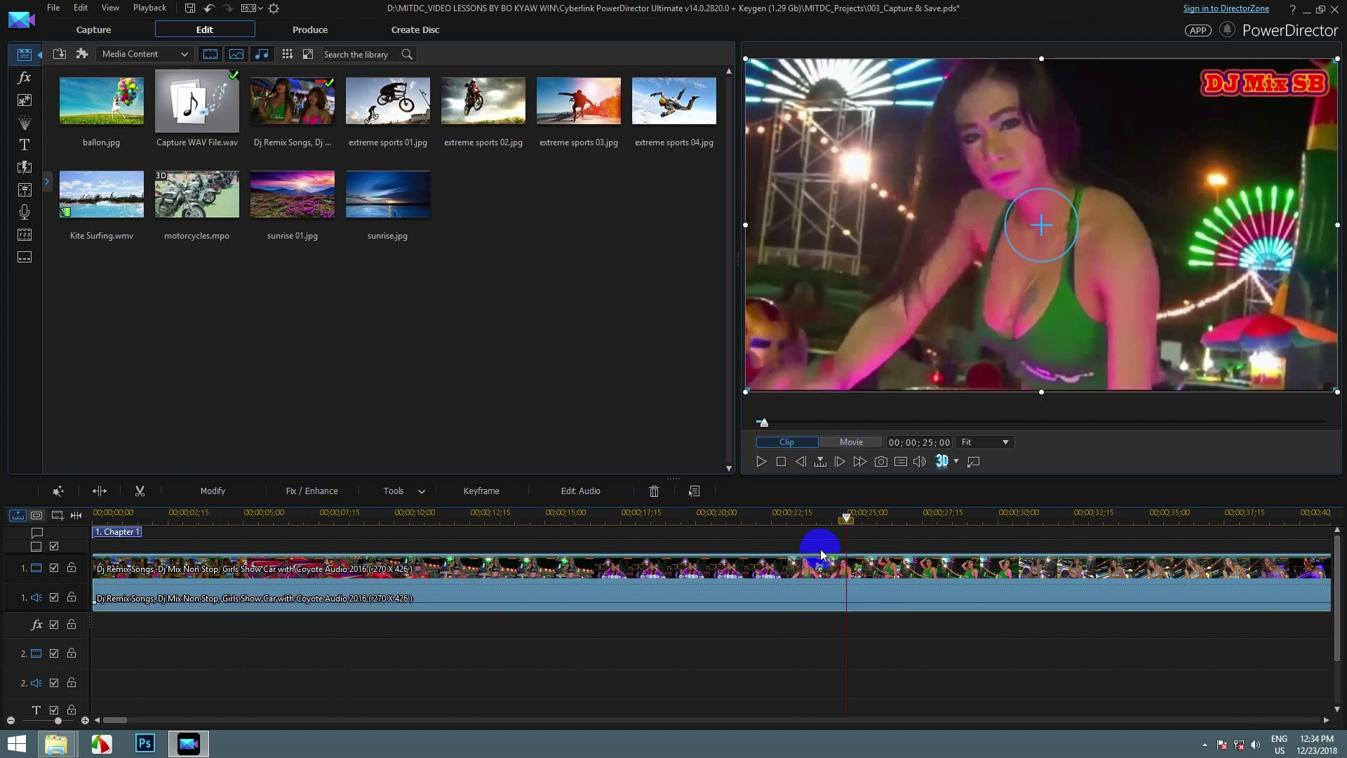
pyautogui.click(846, 584)
pyautogui.rightClick(845, 583)
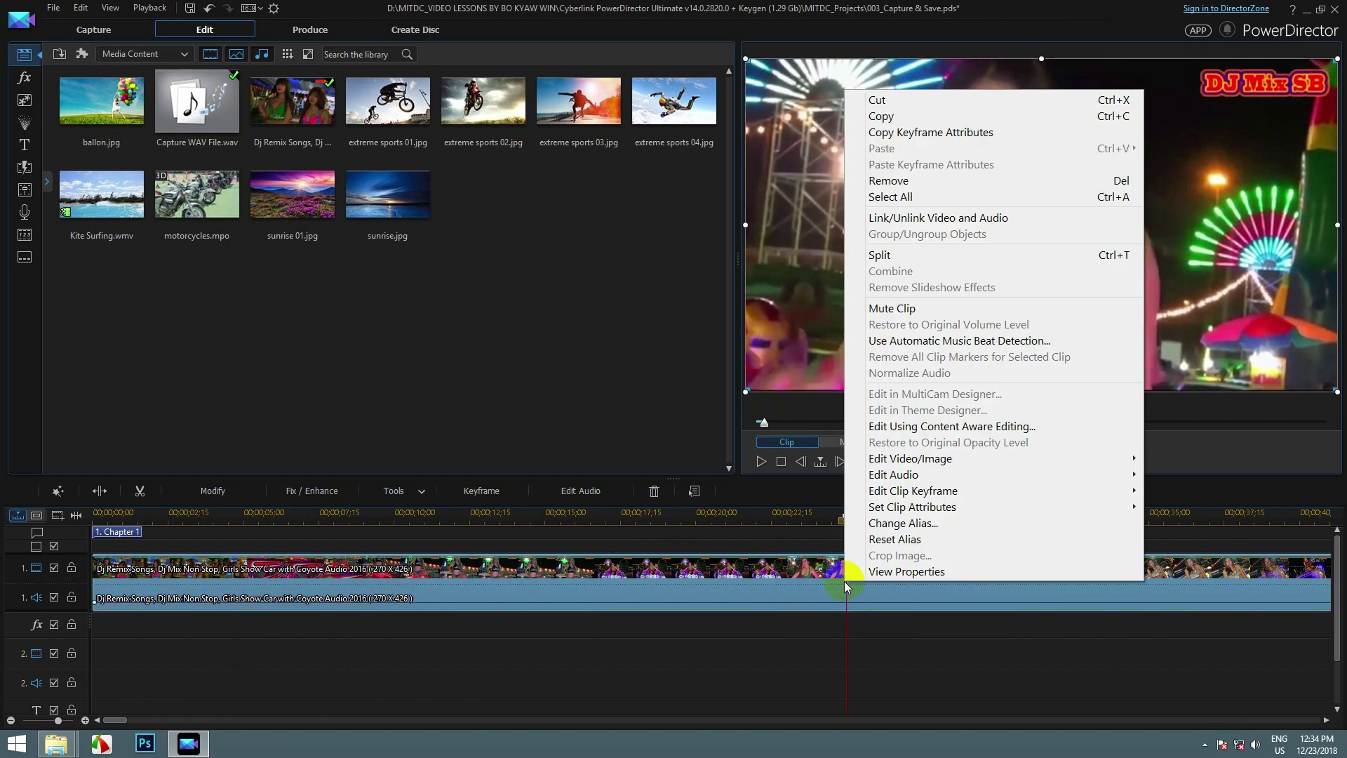
pyautogui.click(899, 257)
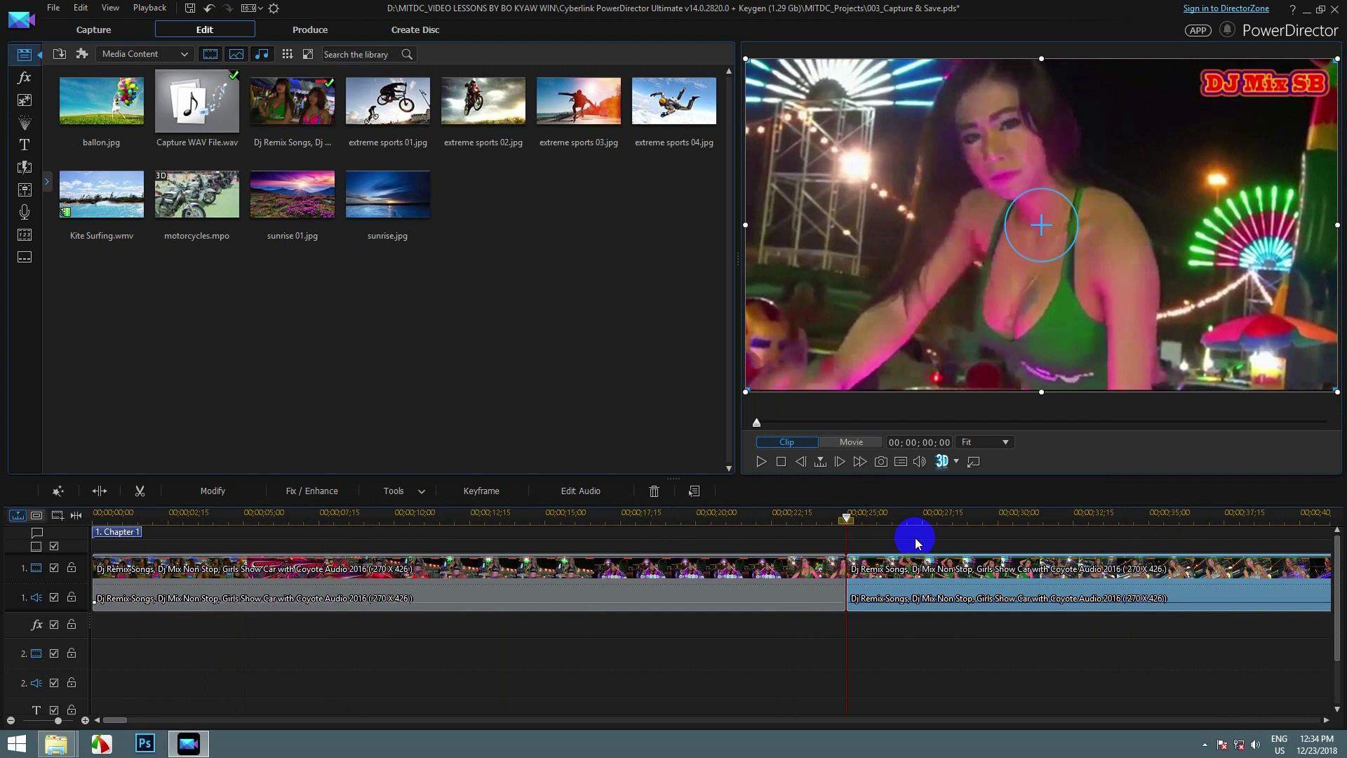
# - Remove the clip portion after the split and return the playhead to the start of the timeline
pyautogui.rightClick(913, 580)
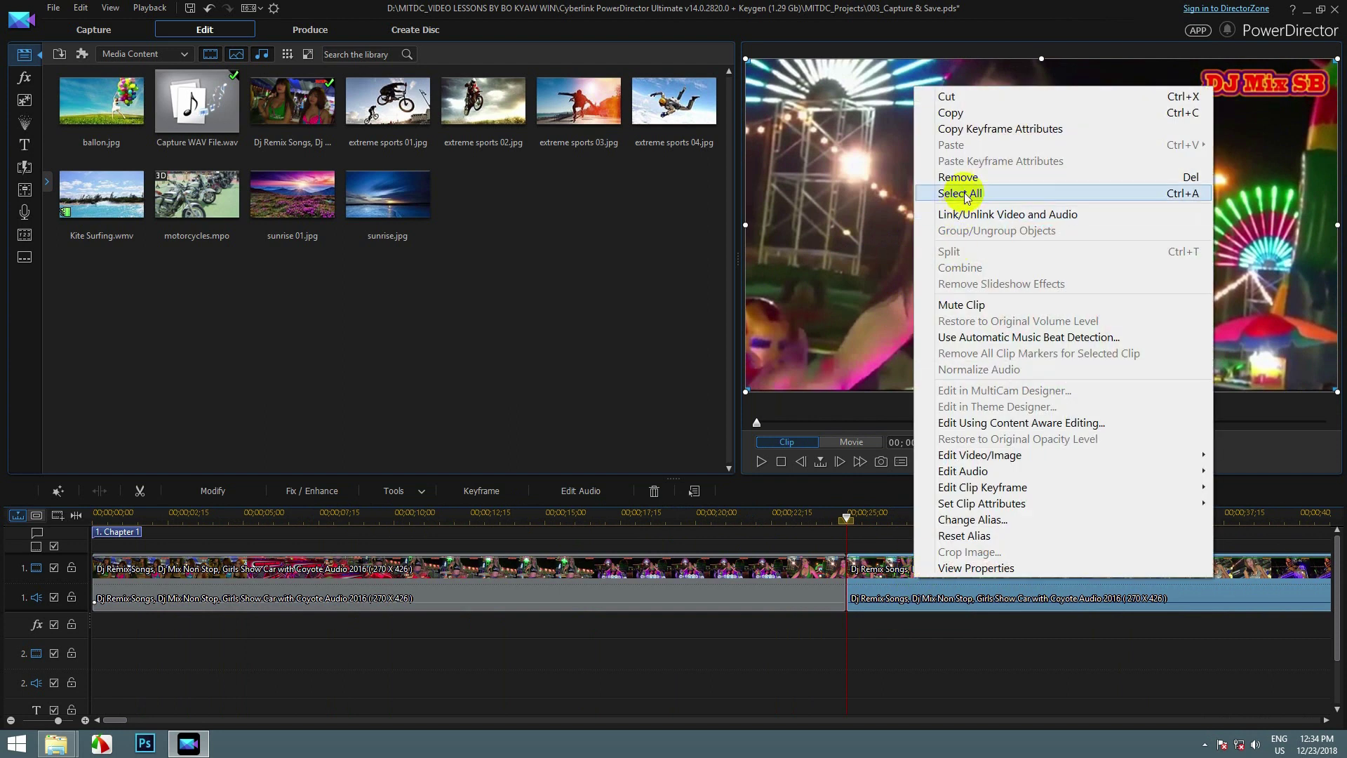
pyautogui.click(958, 178)
pyautogui.moveTo(847, 518); pyautogui.dragTo(9, 622)
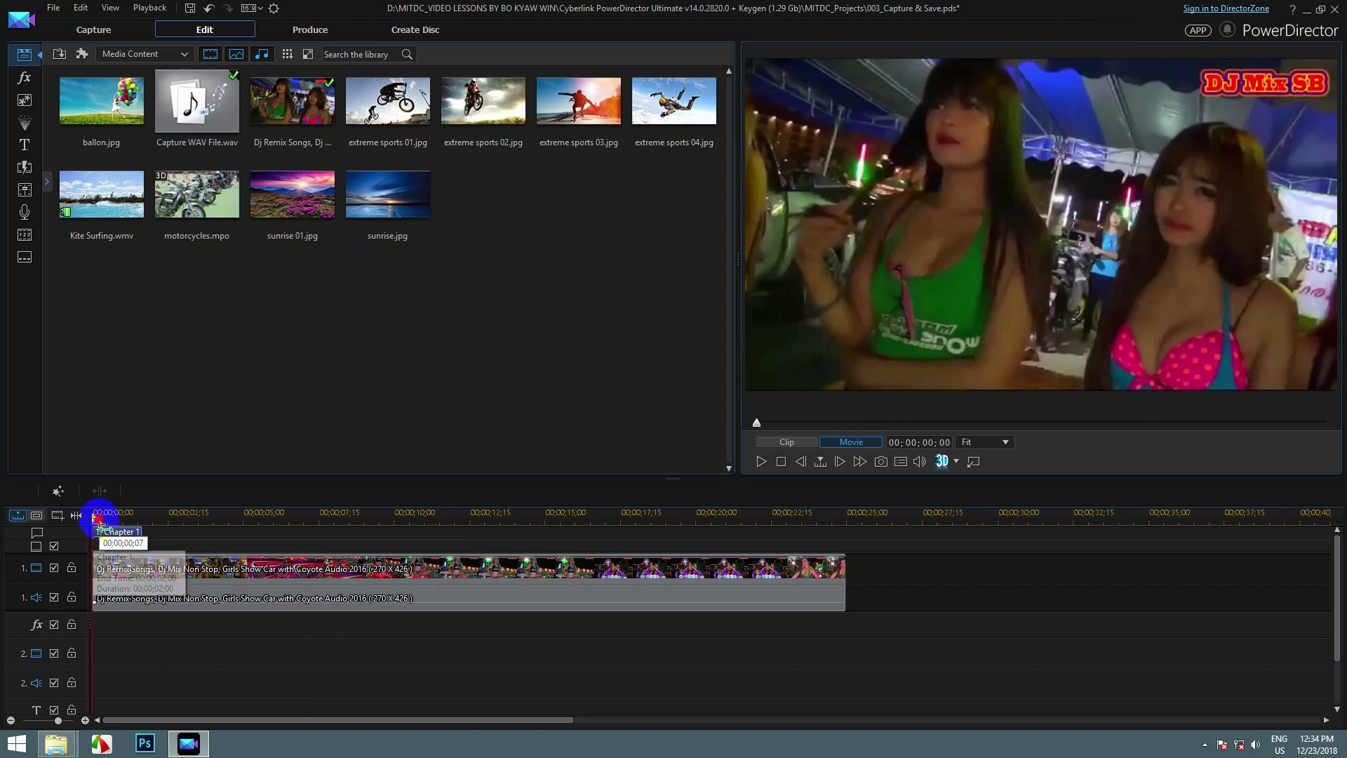
pyautogui.moveTo(96, 519)
pyautogui.mouseDown()
pyautogui.moveTo(379, 520)
pyautogui.moveTo(848, 554)
pyautogui.moveTo(391, 529)
pyautogui.moveTo(94, 532)
pyautogui.mouseUp()
# - Open the Dj Remix Songs clip from video track 1 in the Trim window and switch it to Multi Trim mode
pyautogui.click(244, 596)
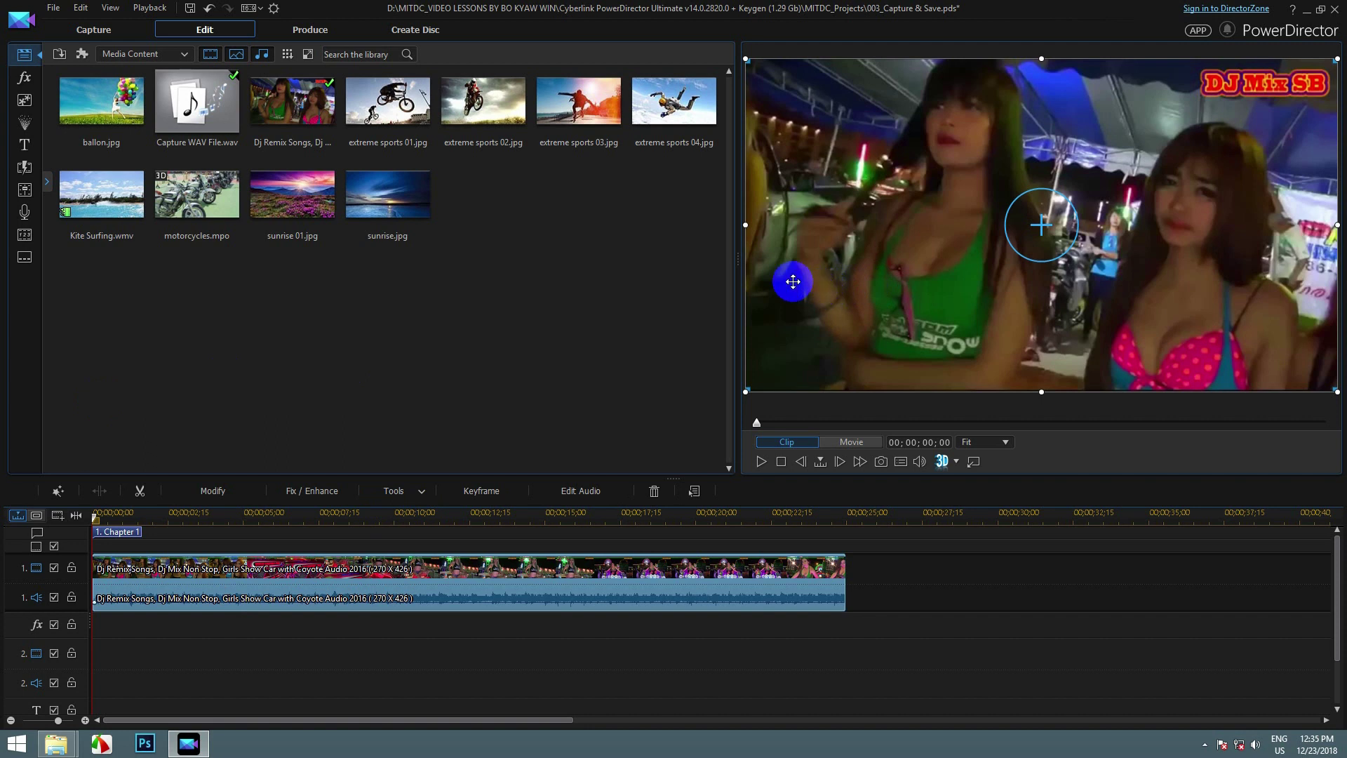
pyautogui.click(139, 491)
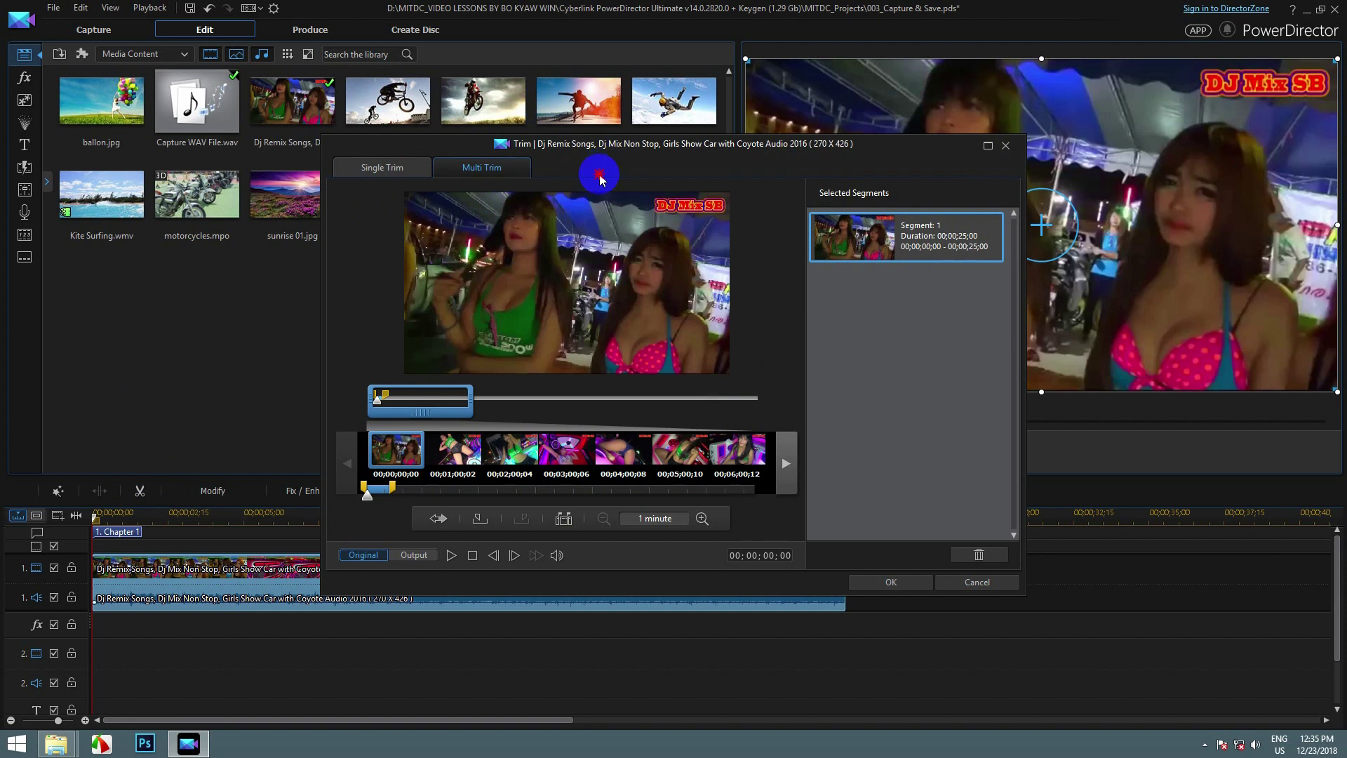
pyautogui.click(382, 167)
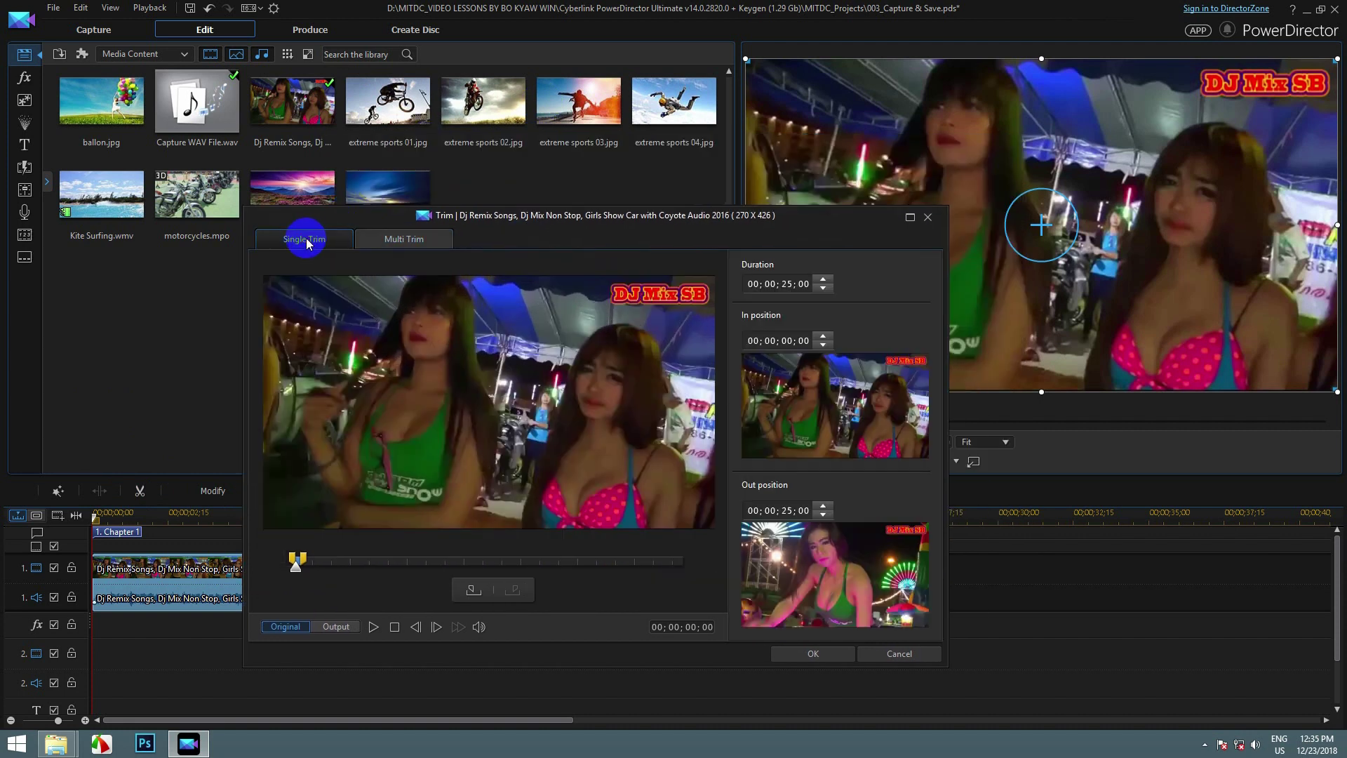
pyautogui.click(377, 238)
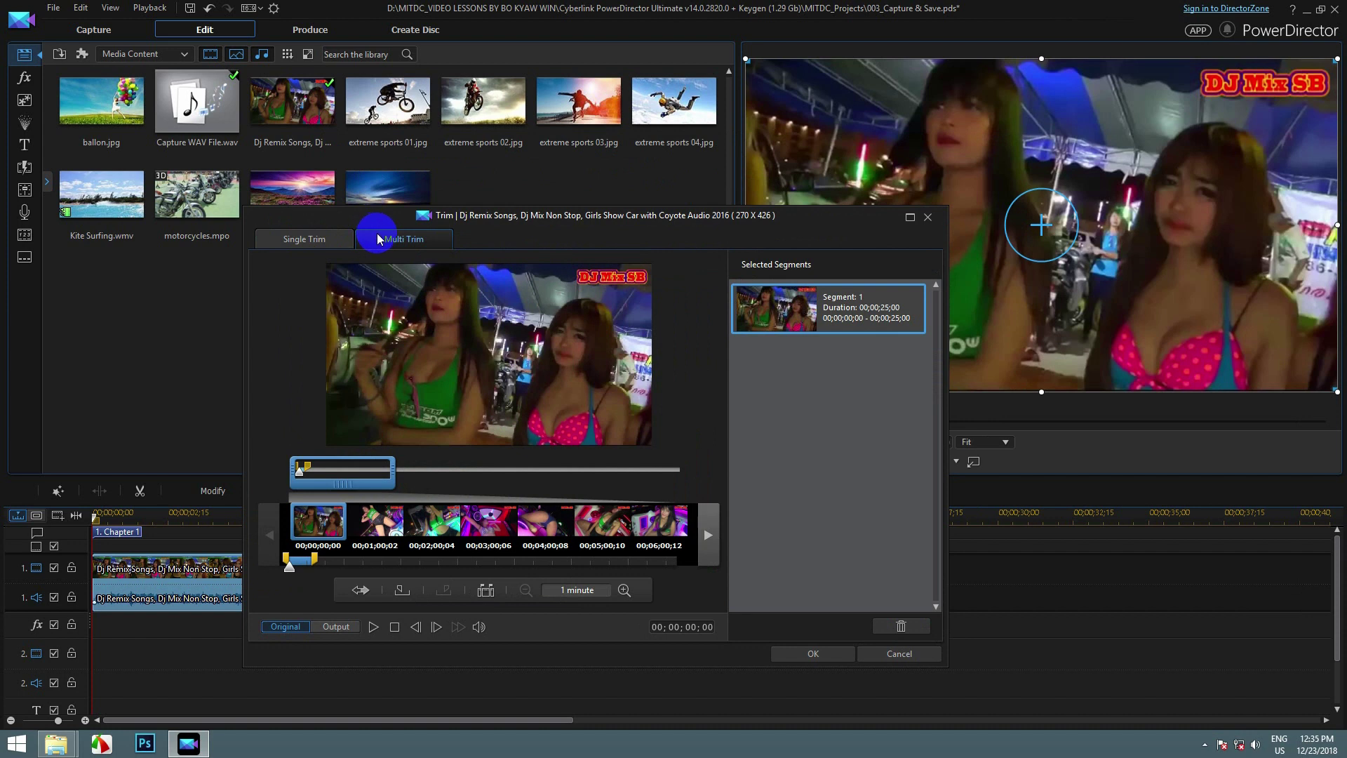
pyautogui.click(304, 241)
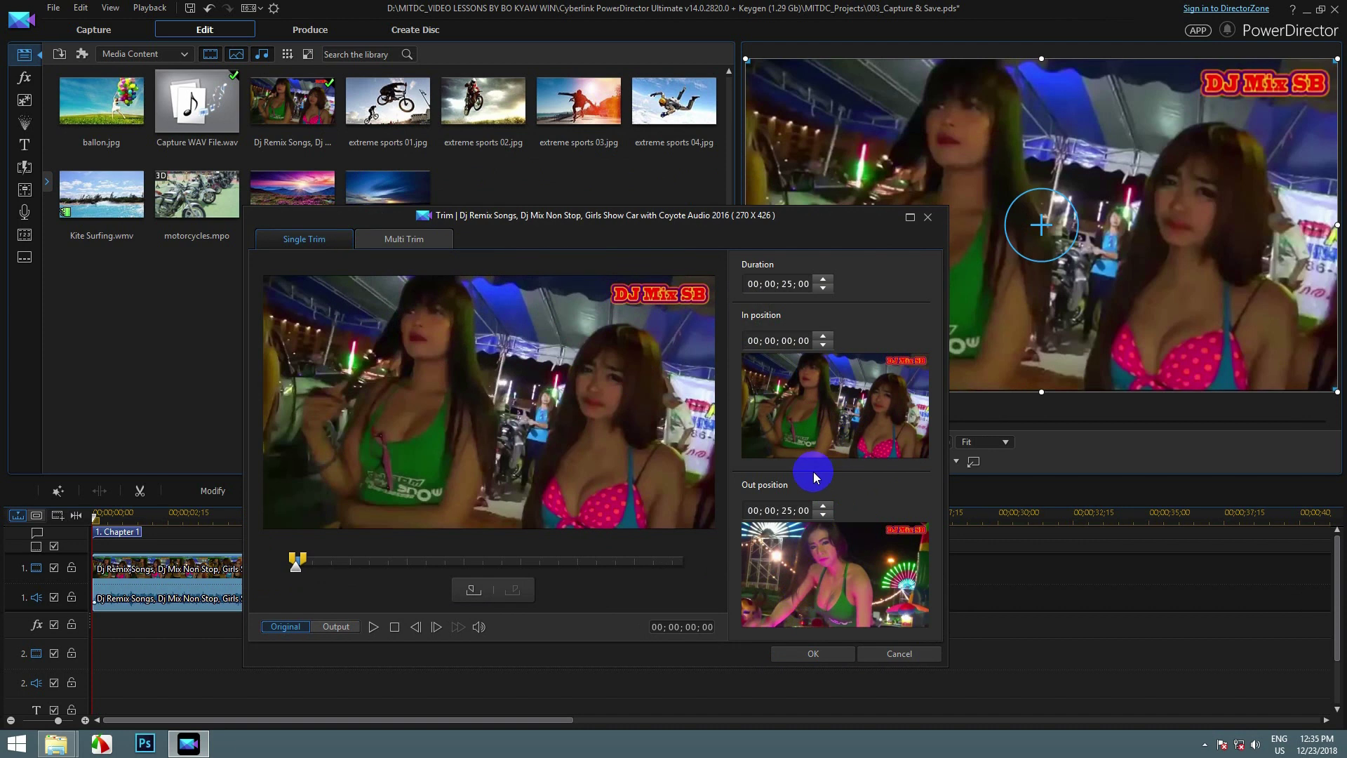
pyautogui.click(392, 242)
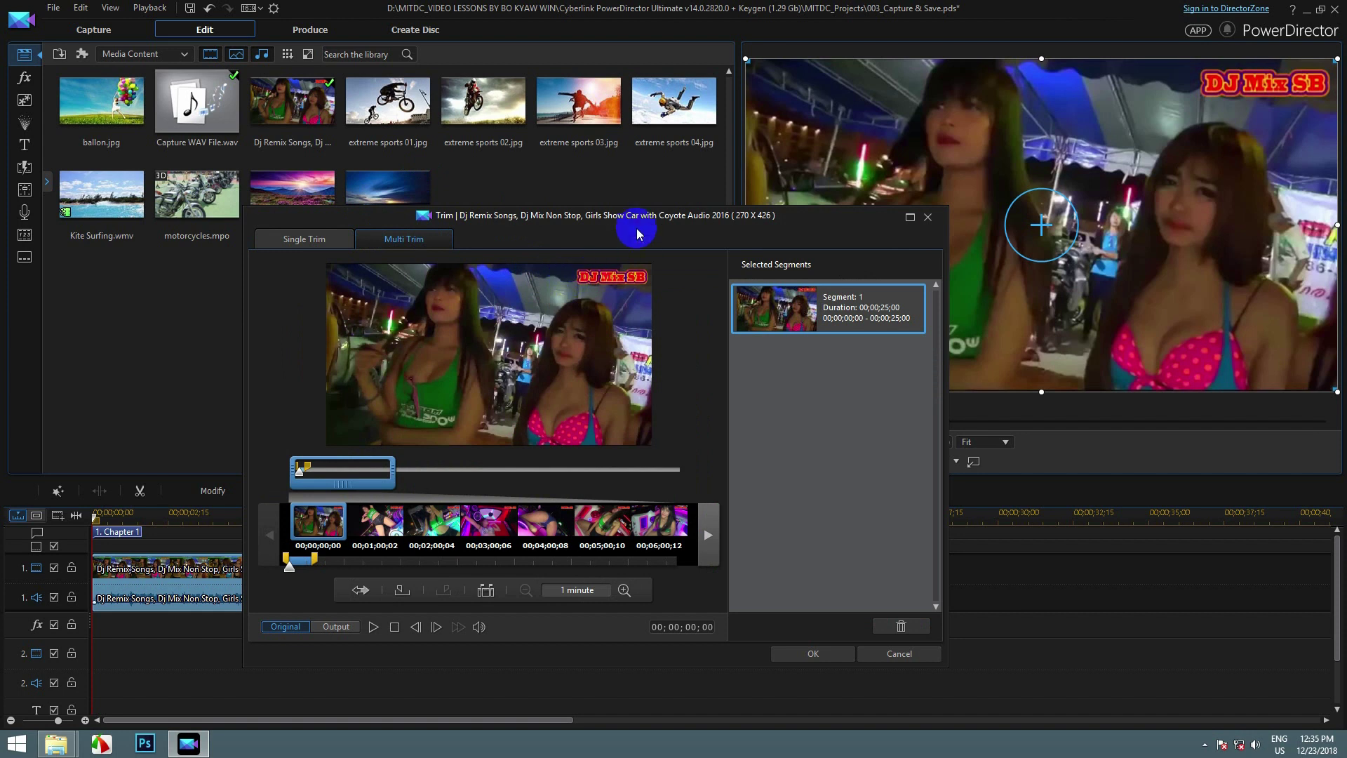
pyautogui.moveTo(639, 217); pyautogui.dragTo(494, 137)
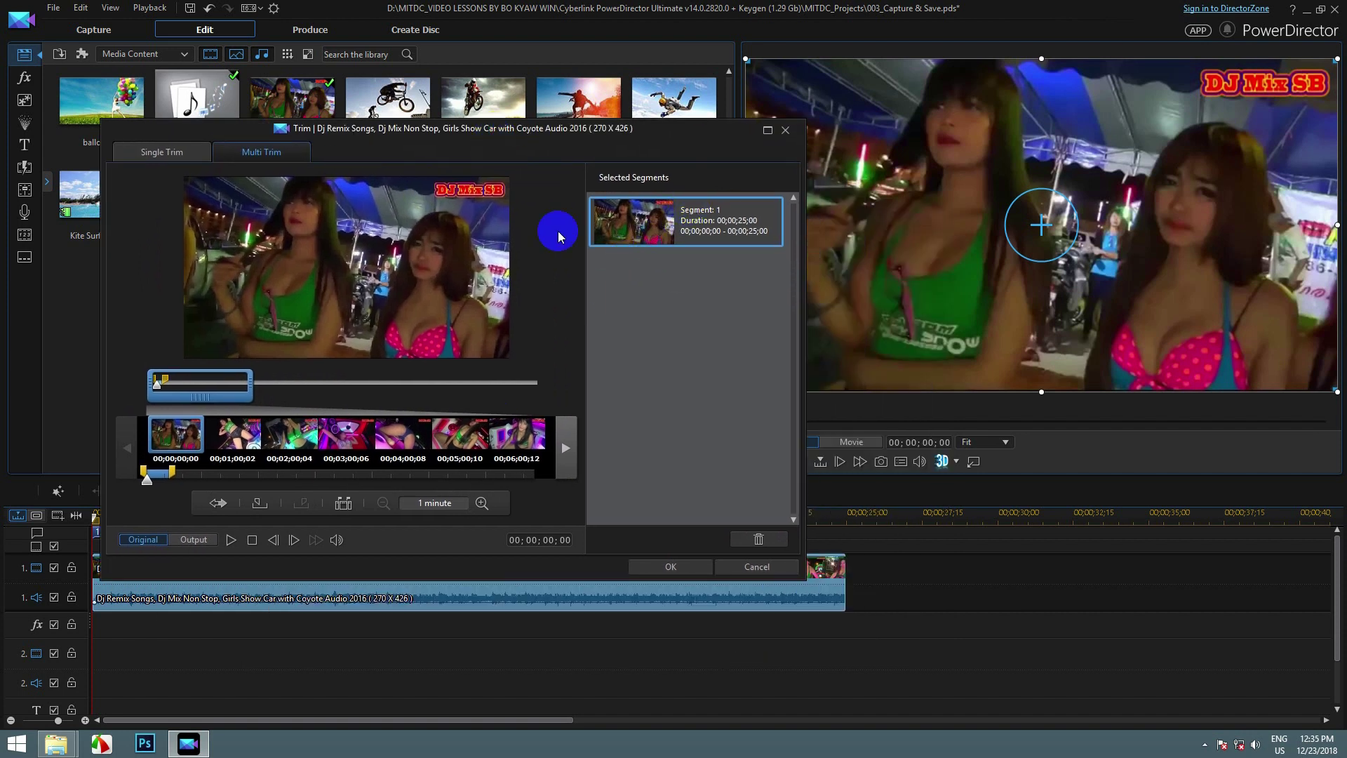
pyautogui.moveTo(270, 137); pyautogui.dragTo(683, 157)
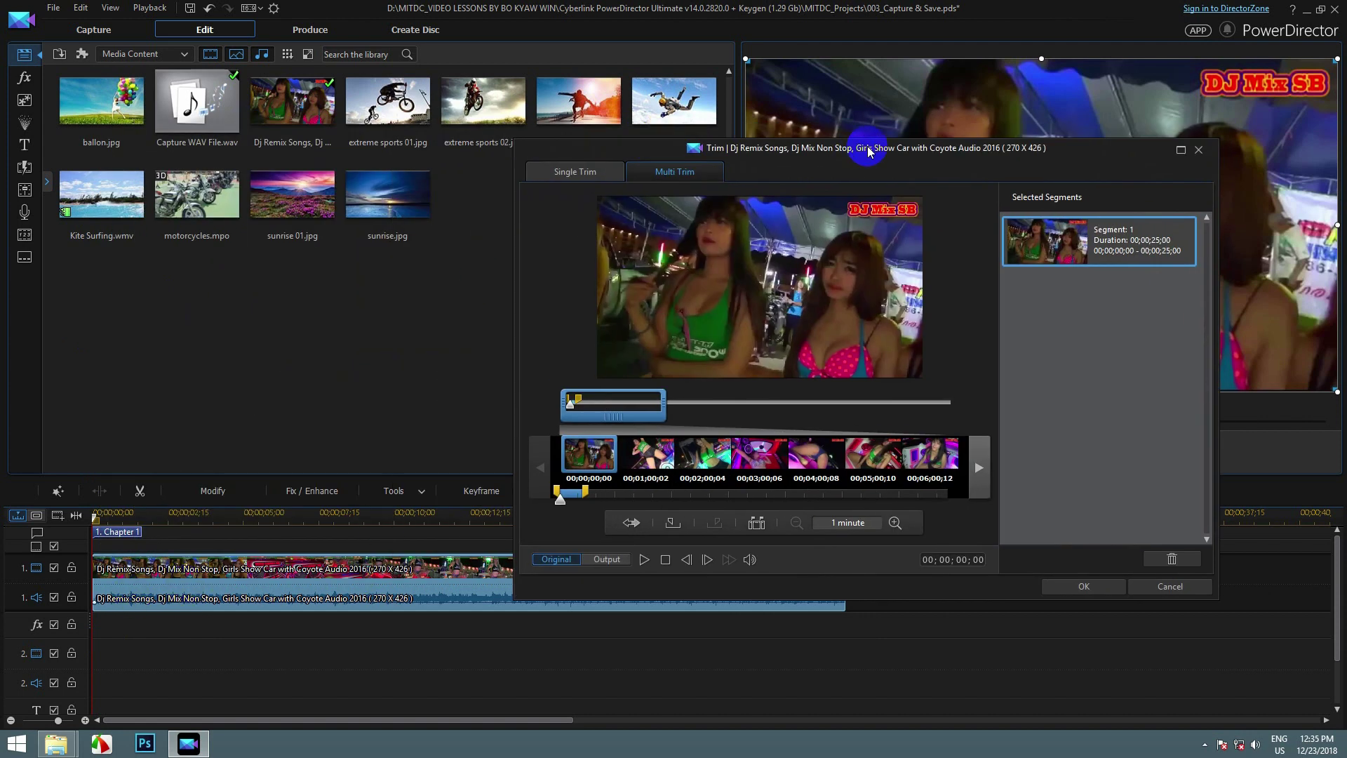
pyautogui.moveTo(869, 150); pyautogui.dragTo(528, 115)
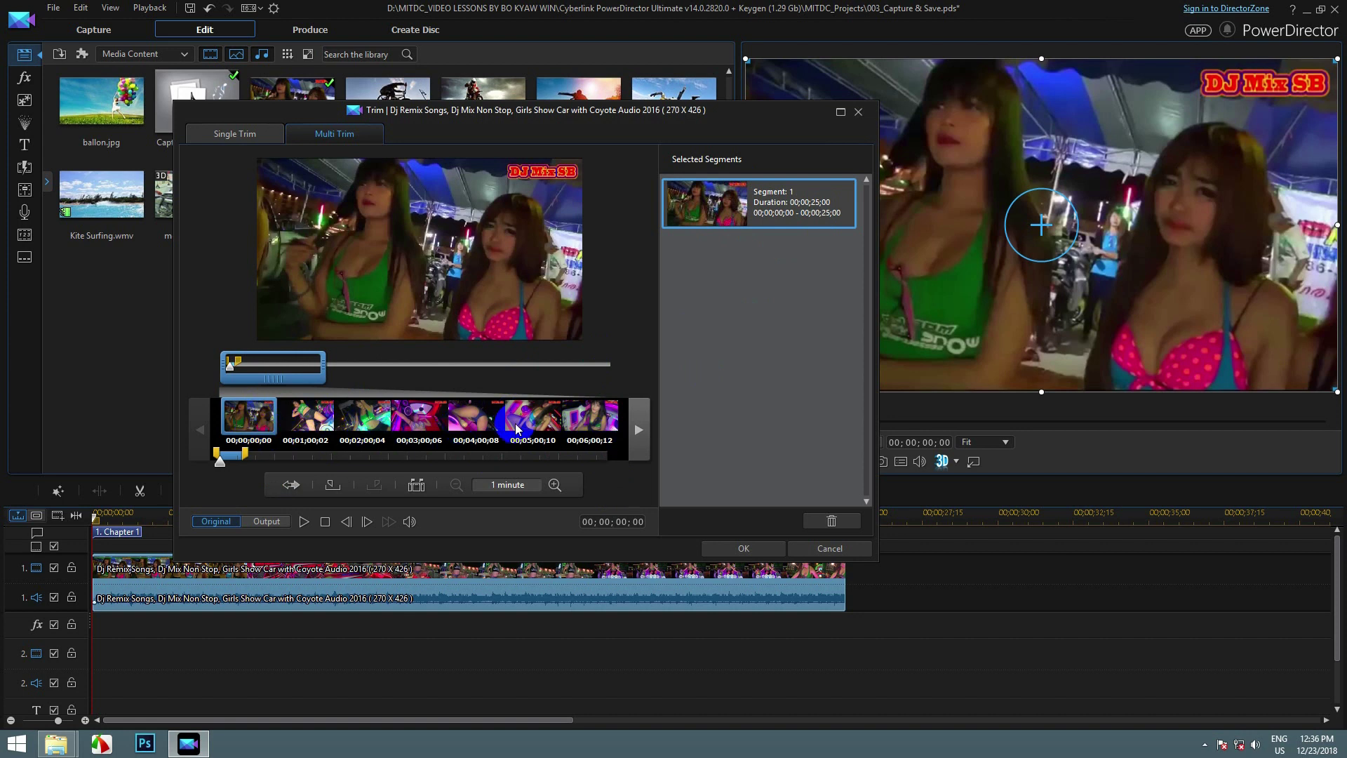
# - Browse the Multi Trim filmstrip beyond the ten-minute mark, return to its start, and preview the frame at 00;04;00;08
pyautogui.click(638, 431)
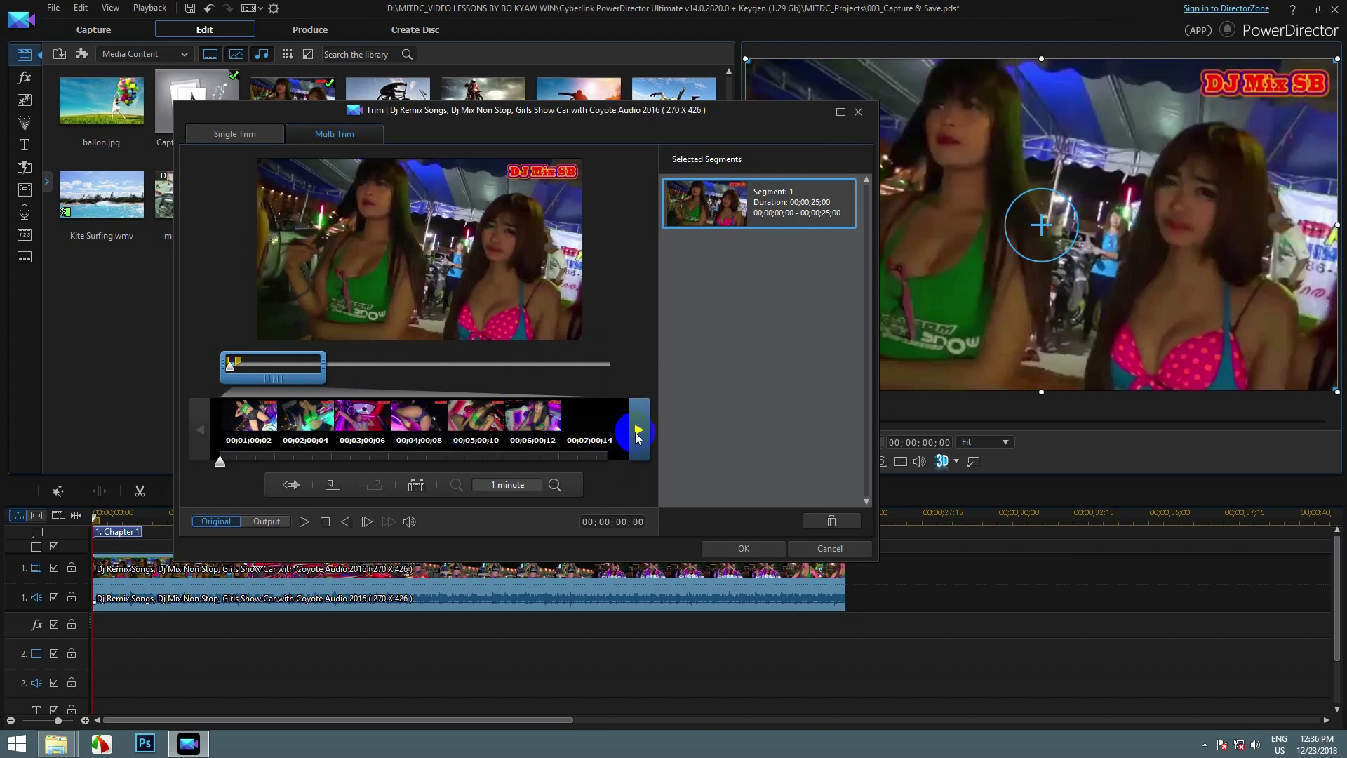
pyautogui.click(638, 431)
pyautogui.click(641, 431)
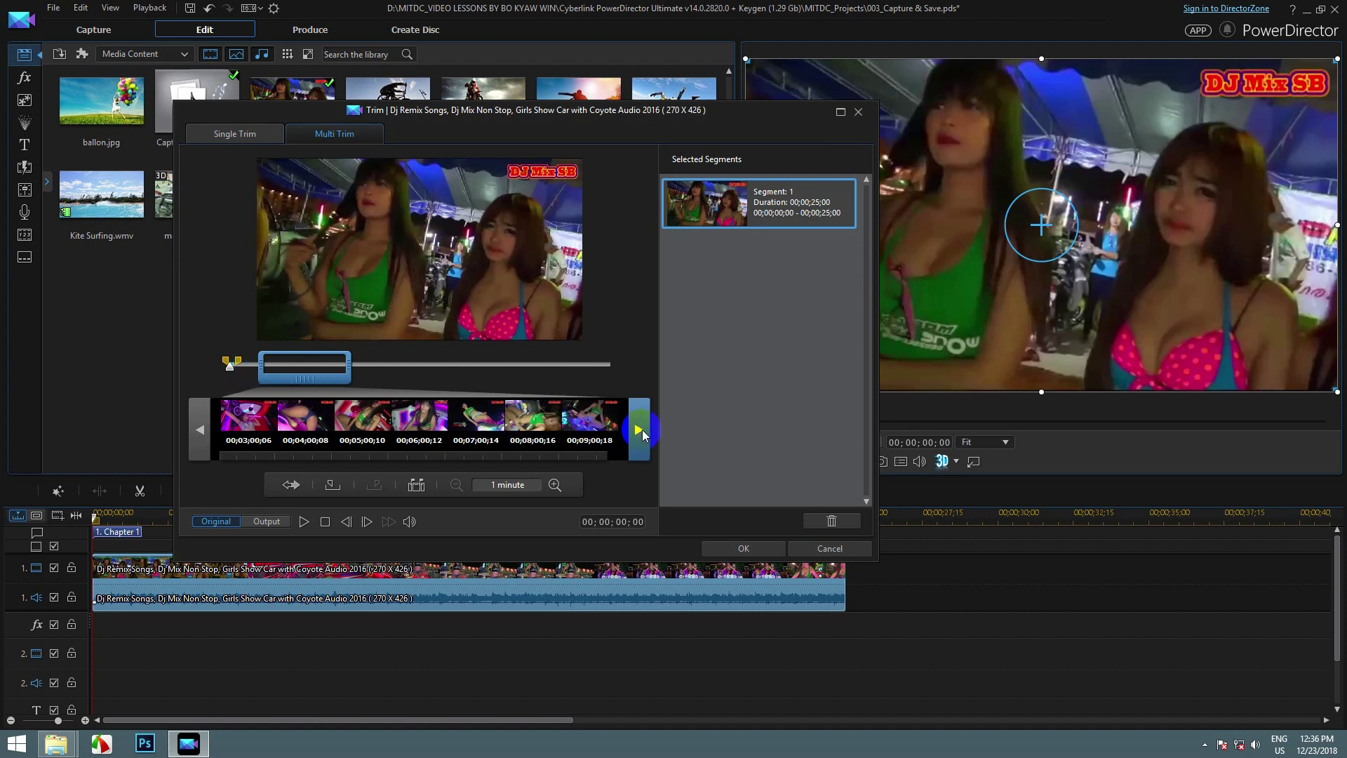
pyautogui.click(641, 430)
pyautogui.click(640, 430)
pyautogui.click(640, 430)
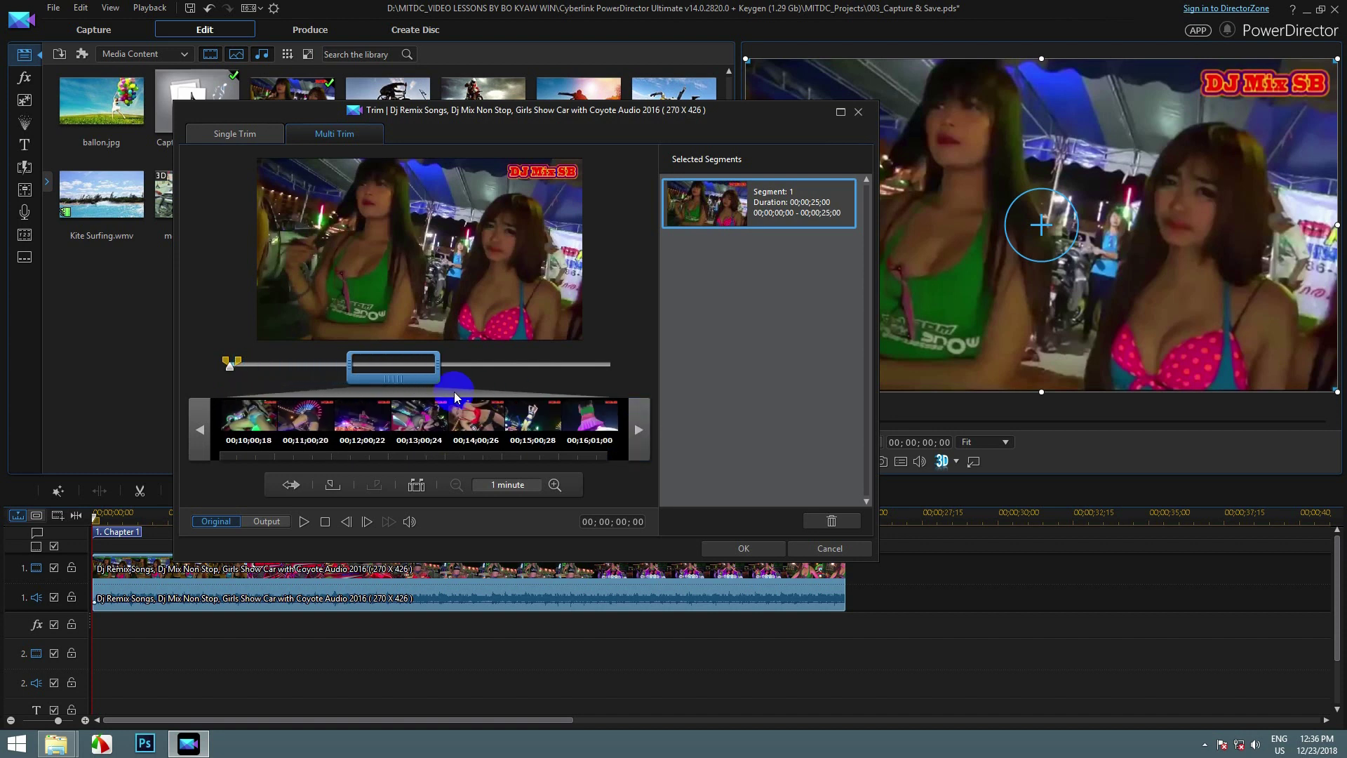
pyautogui.moveTo(454, 392); pyautogui.dragTo(249, 420)
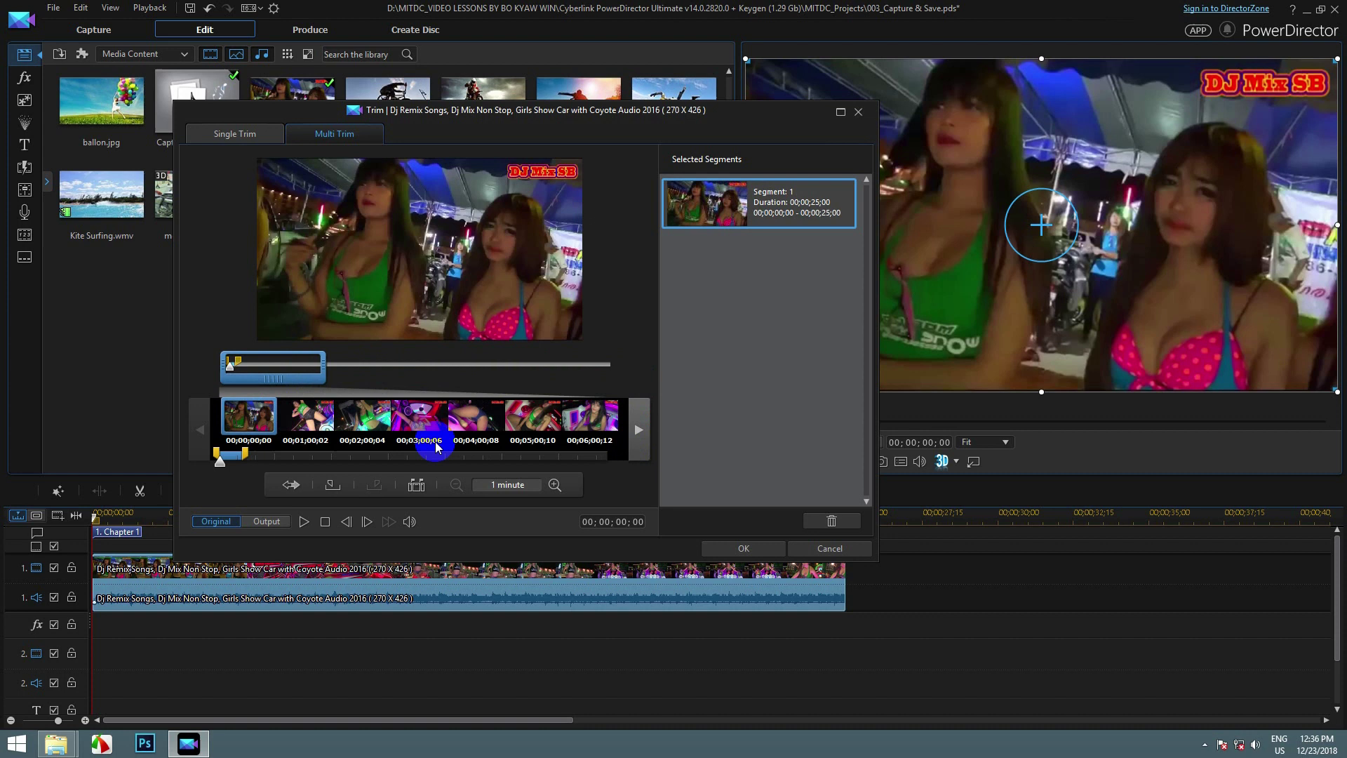
pyautogui.click(478, 424)
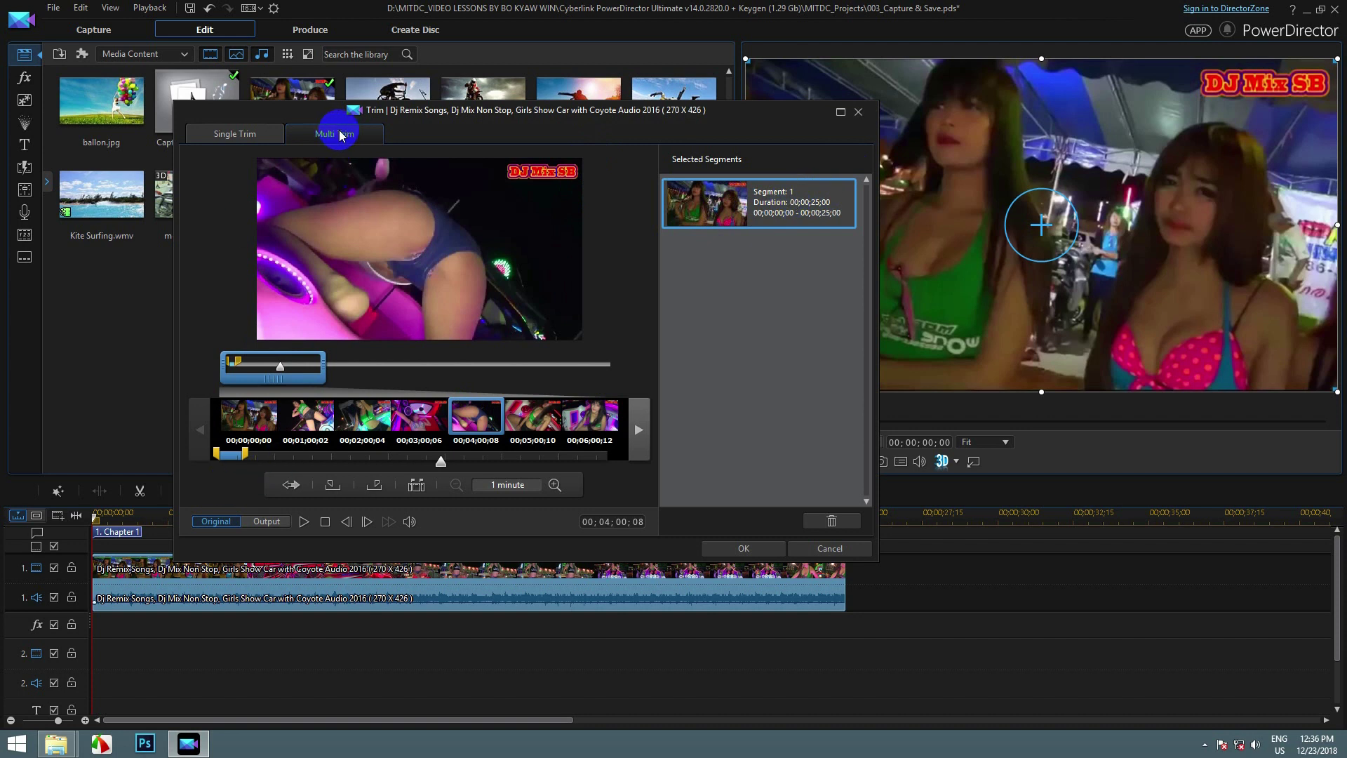
pyautogui.click(466, 520)
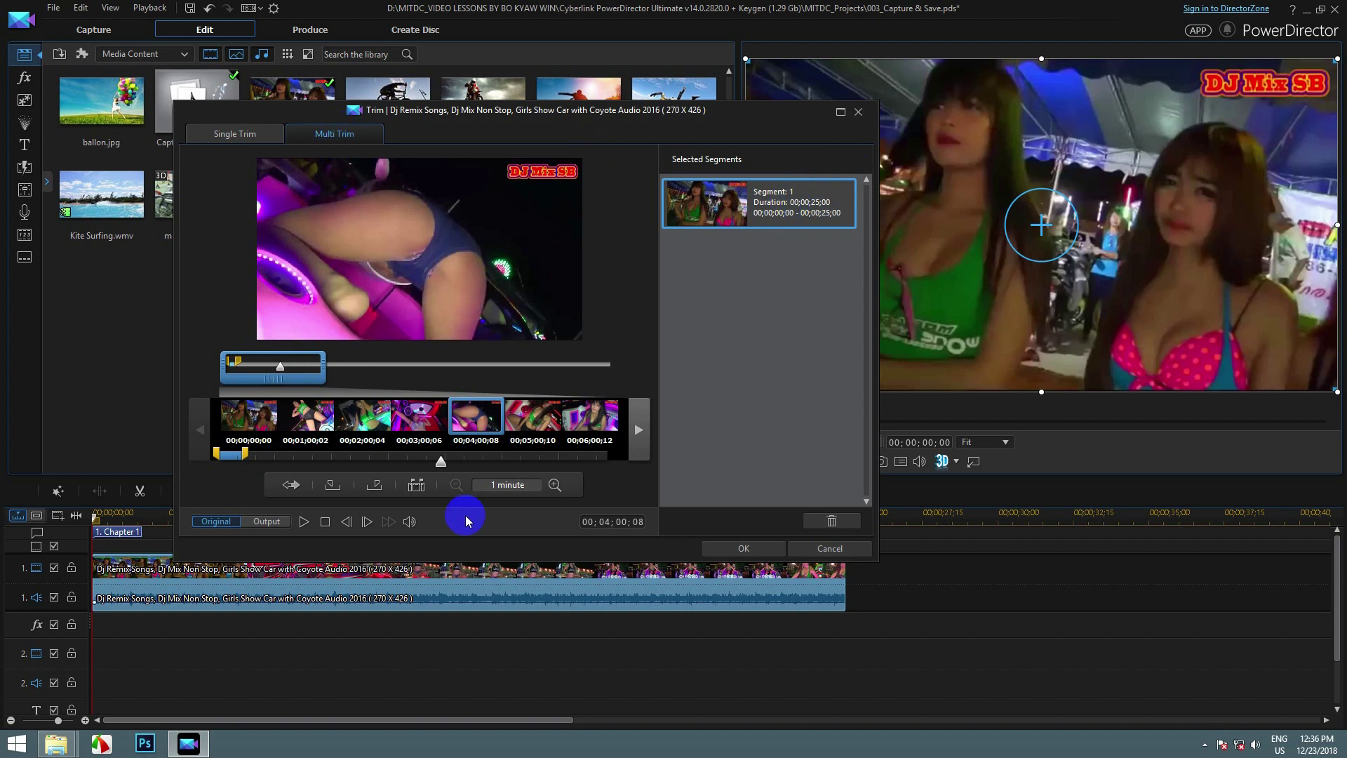
# - Run scene detection on the clip with the "Yes, split the scenes for me" option
pyautogui.click(415, 488)
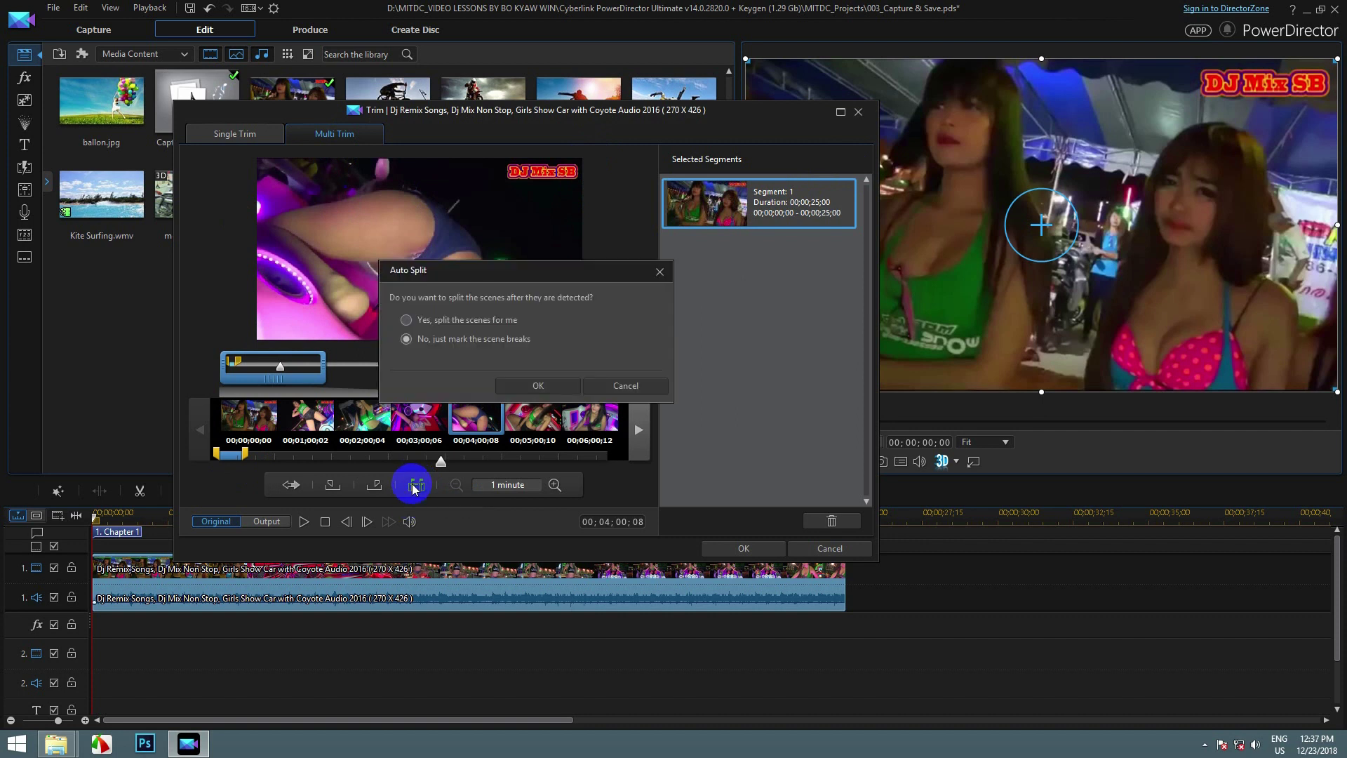
pyautogui.moveTo(493, 275); pyautogui.dragTo(312, 225)
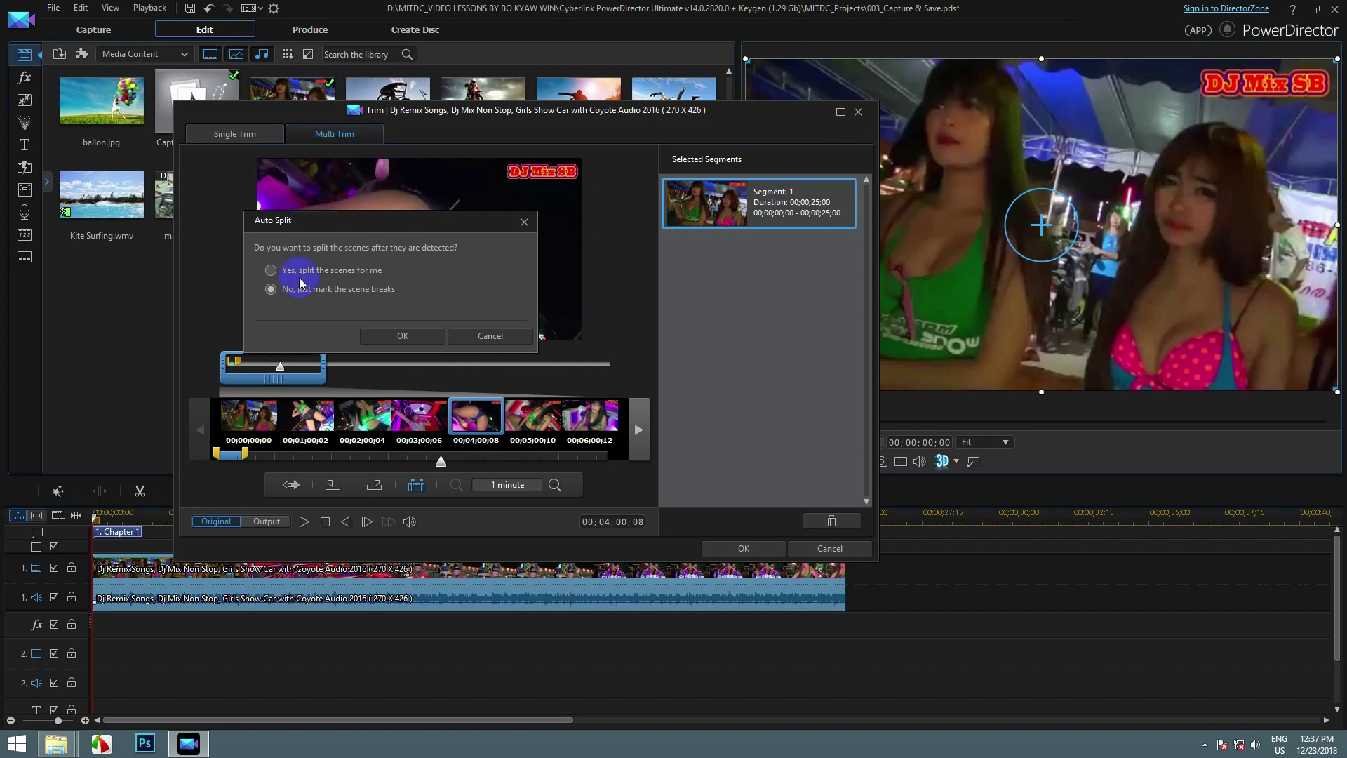
pyautogui.click(271, 270)
pyautogui.click(406, 334)
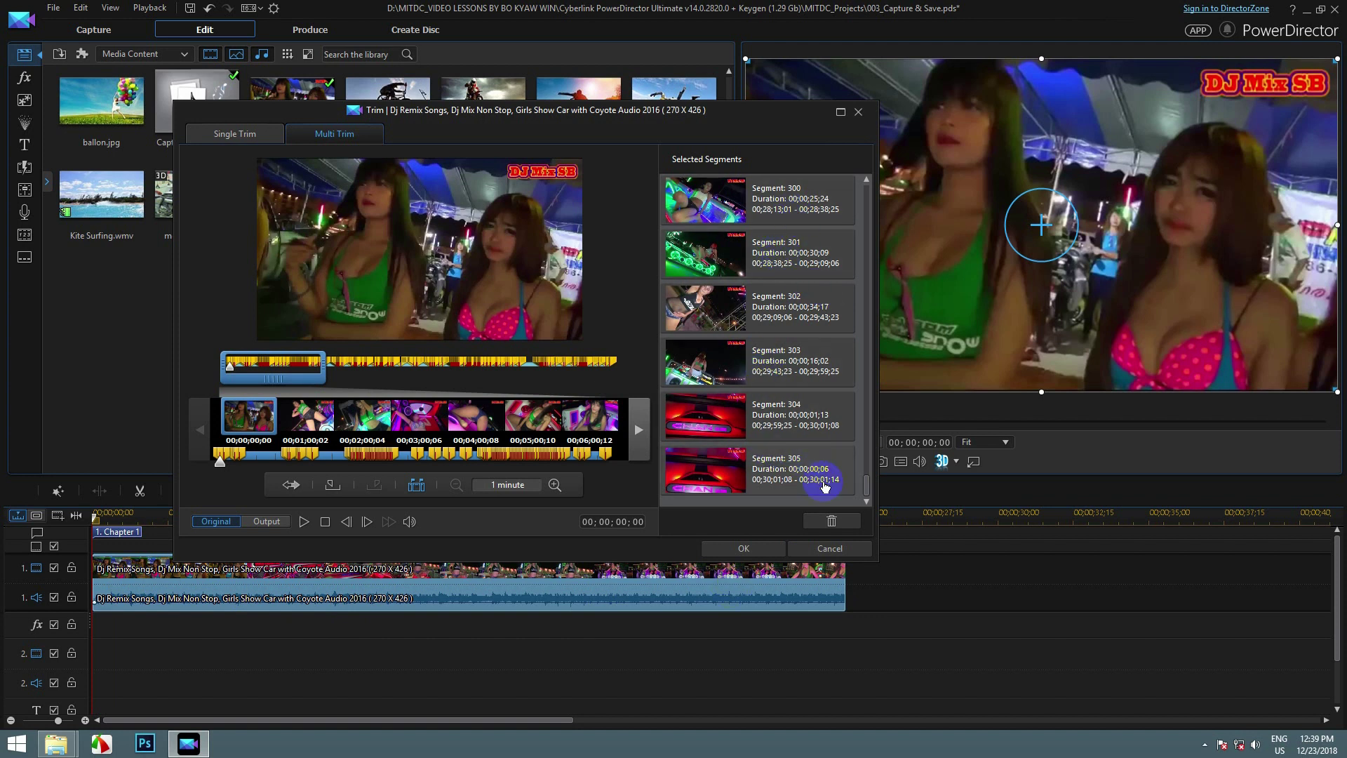
# - Return to the beginning of the selected segments and preview segment 6
pyautogui.moveTo(864, 482); pyautogui.dragTo(869, 183)
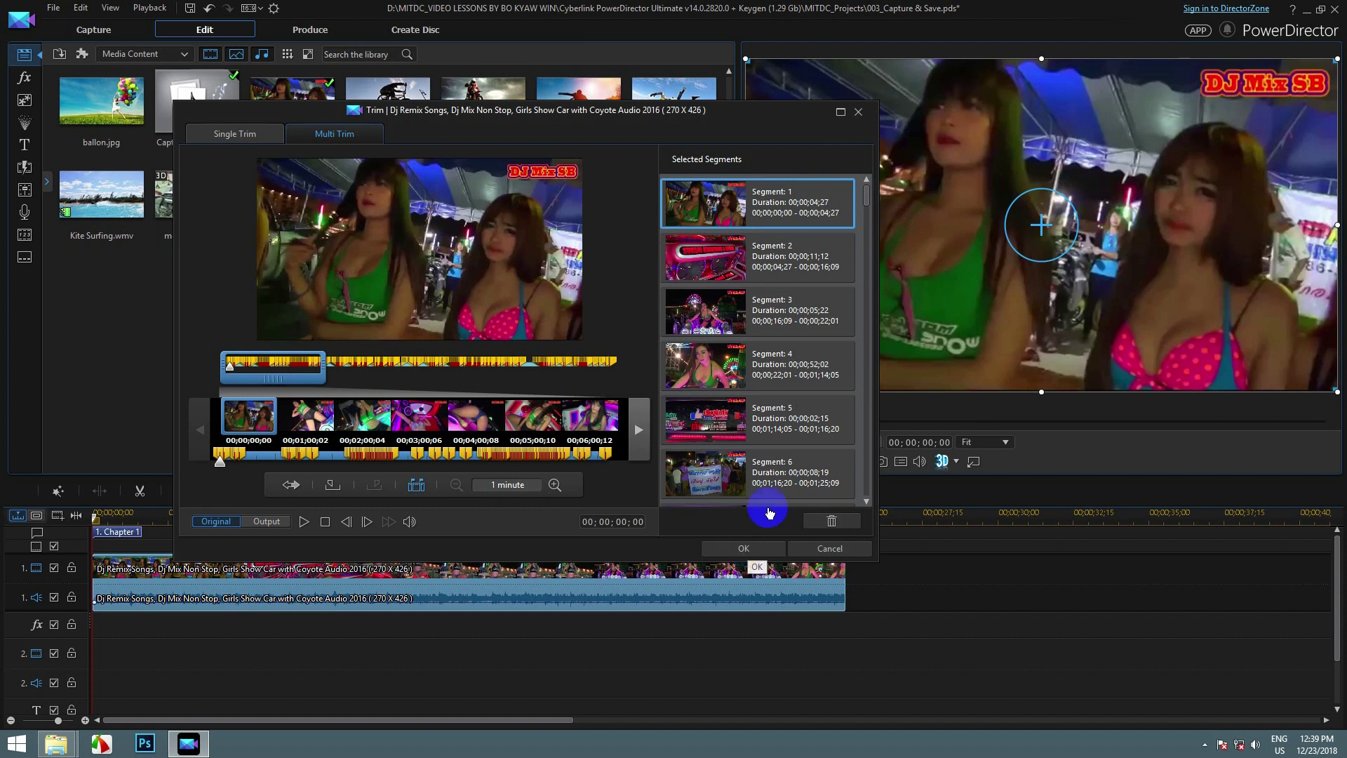
pyautogui.click(791, 473)
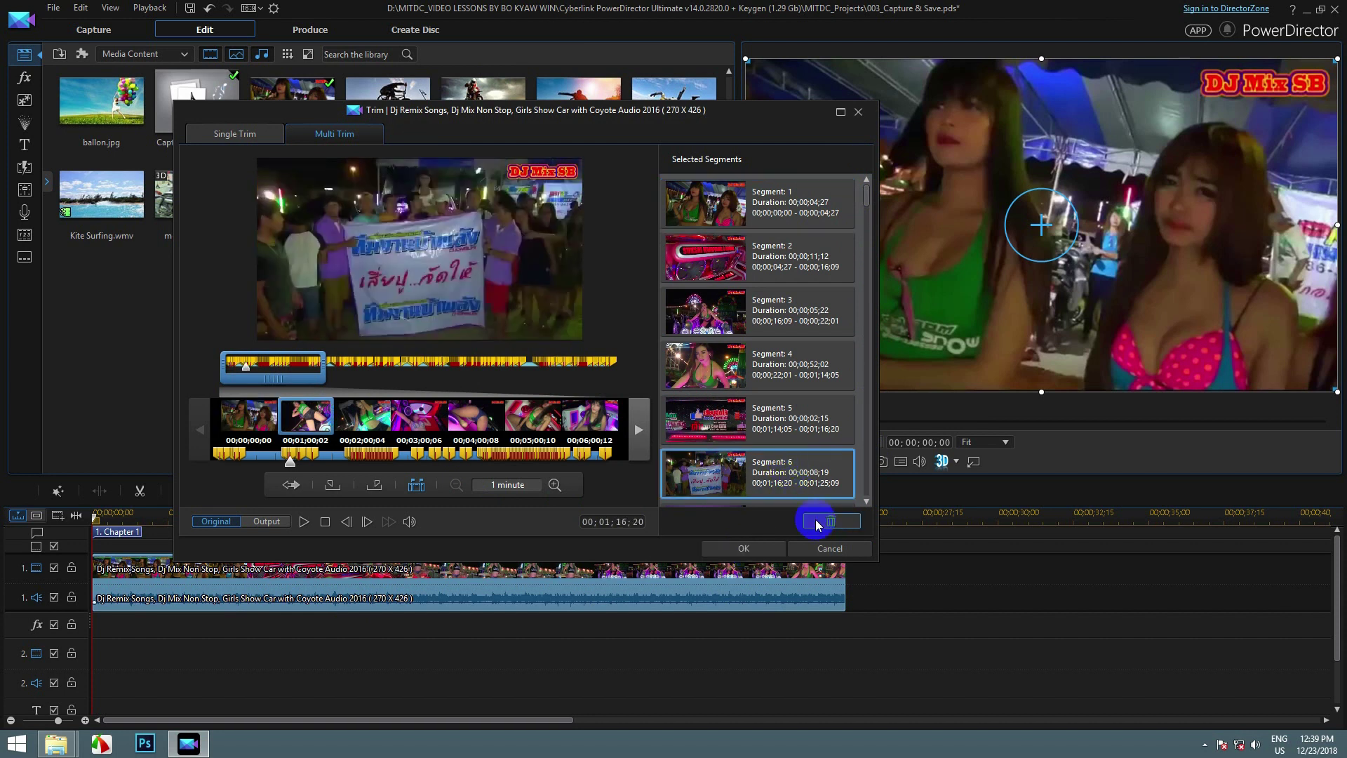
pyautogui.click(786, 316)
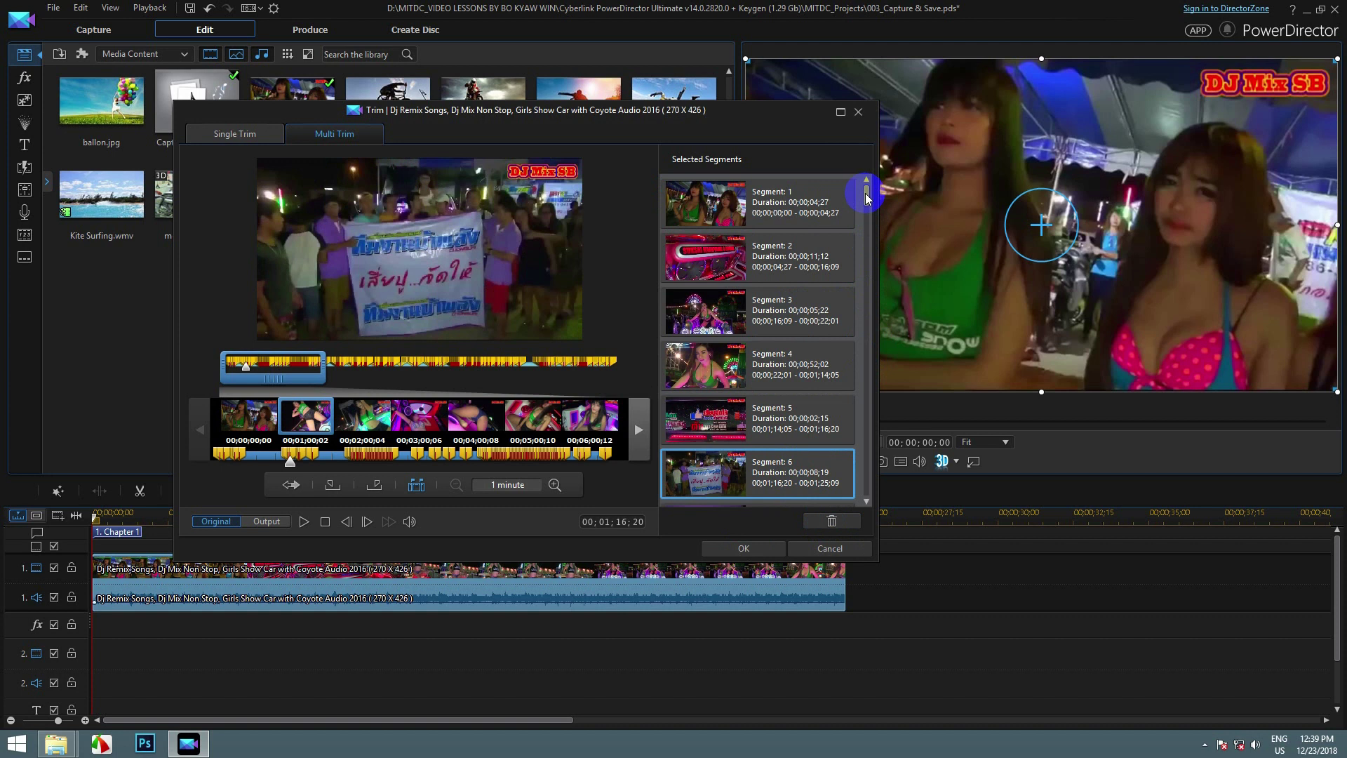
# - Preview segment 41, spanning 00;03;53;24 to 00;04;09;13, and remove it from the selected segments
pyautogui.moveTo(867, 197); pyautogui.dragTo(872, 239)
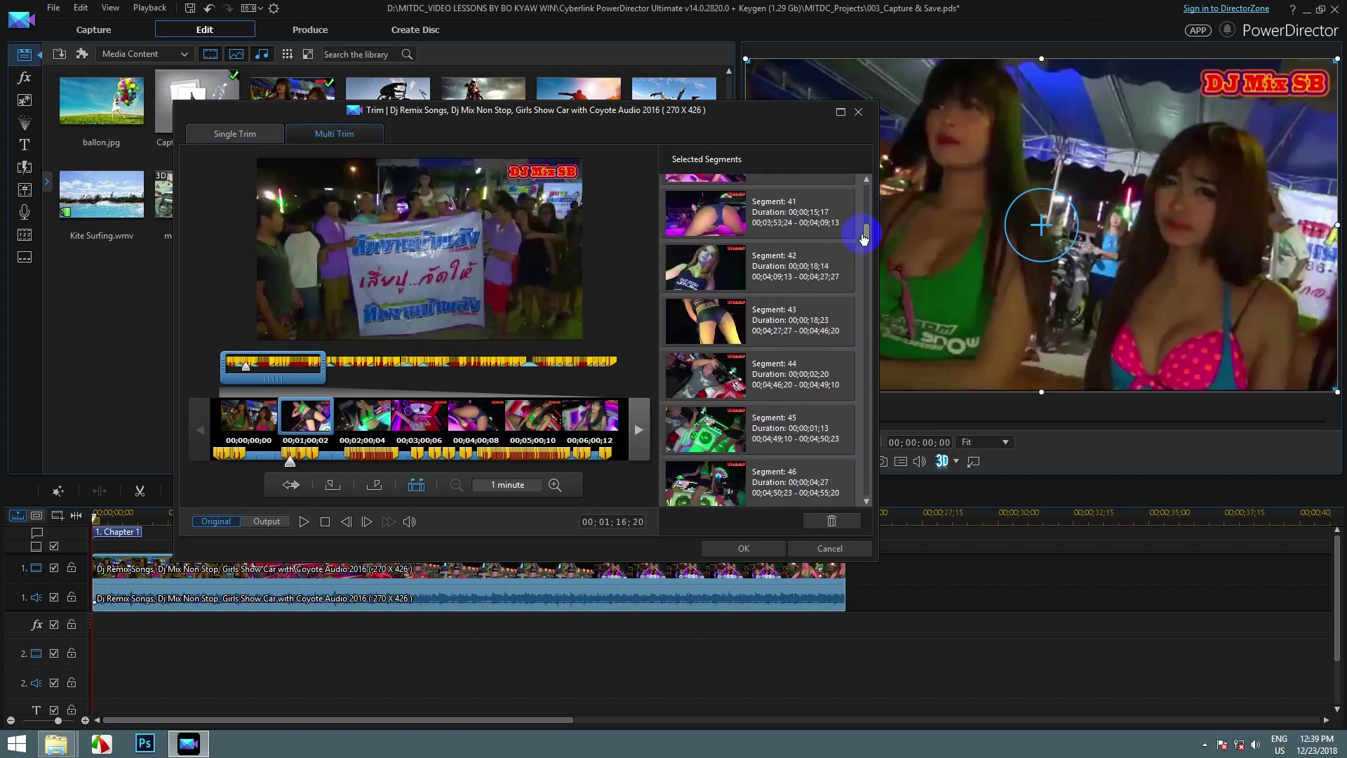
pyautogui.click(793, 222)
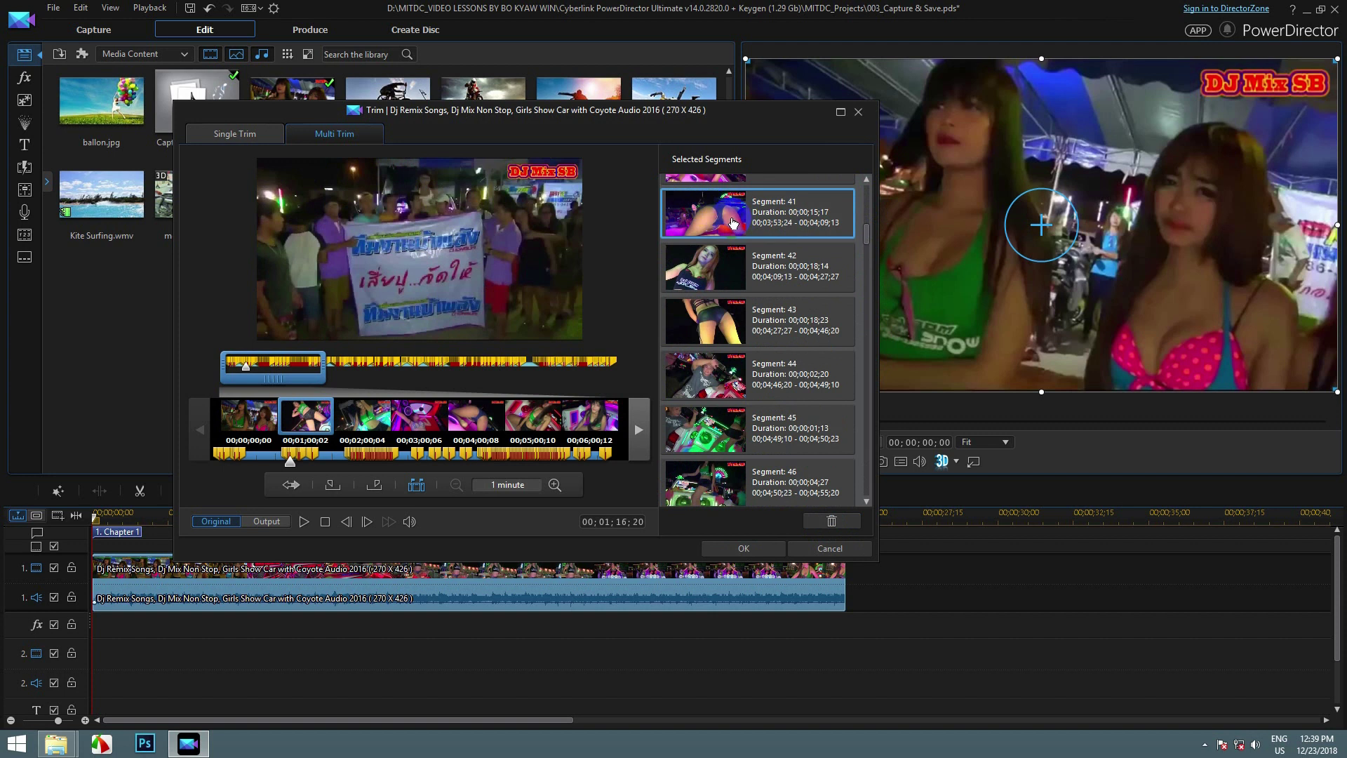
pyautogui.click(762, 215)
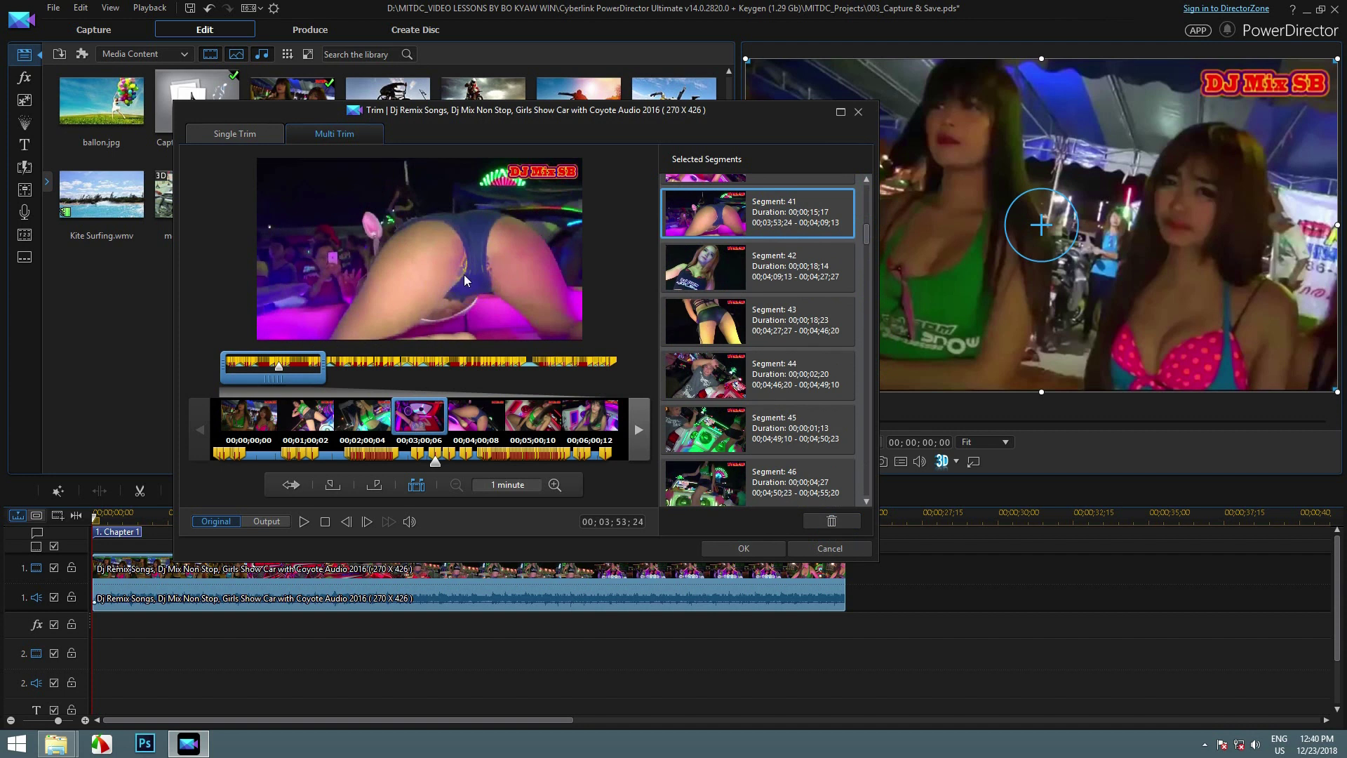
pyautogui.click(830, 523)
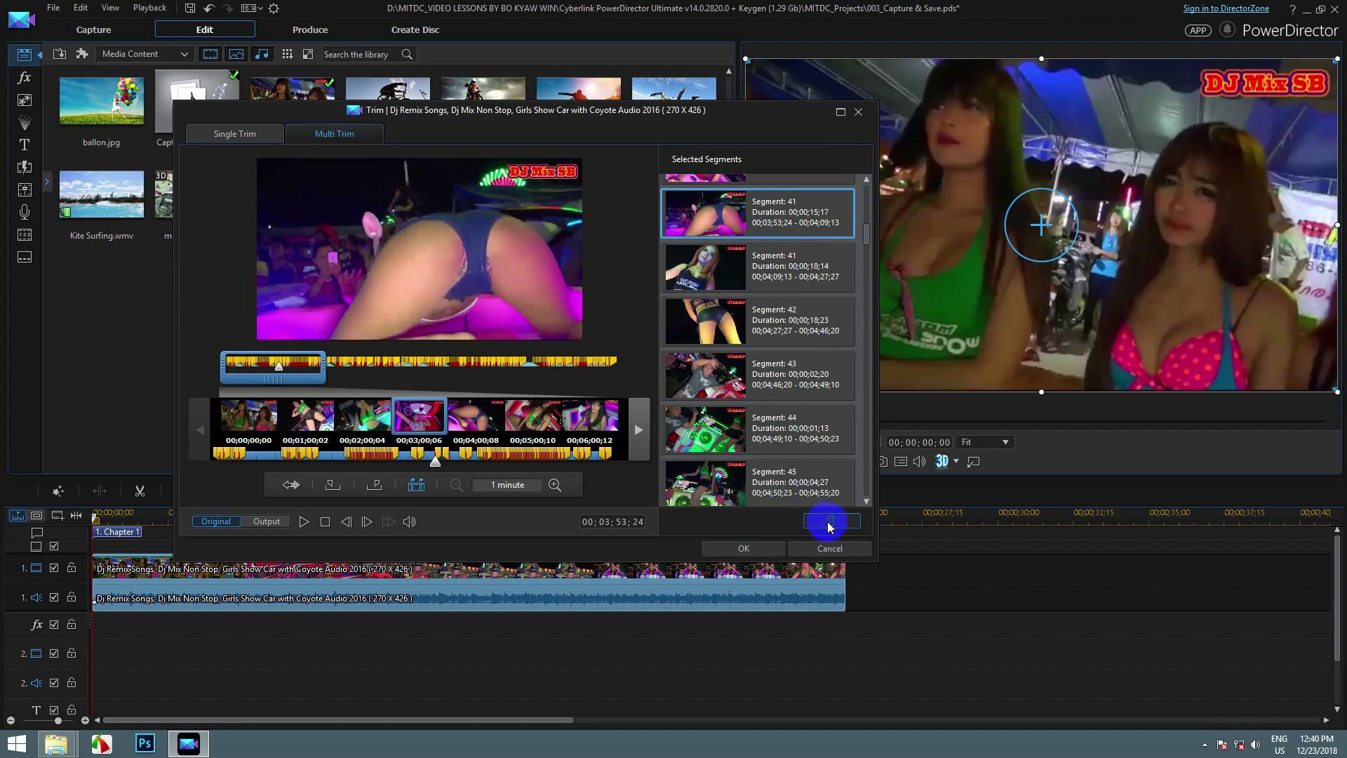
pyautogui.click(579, 392)
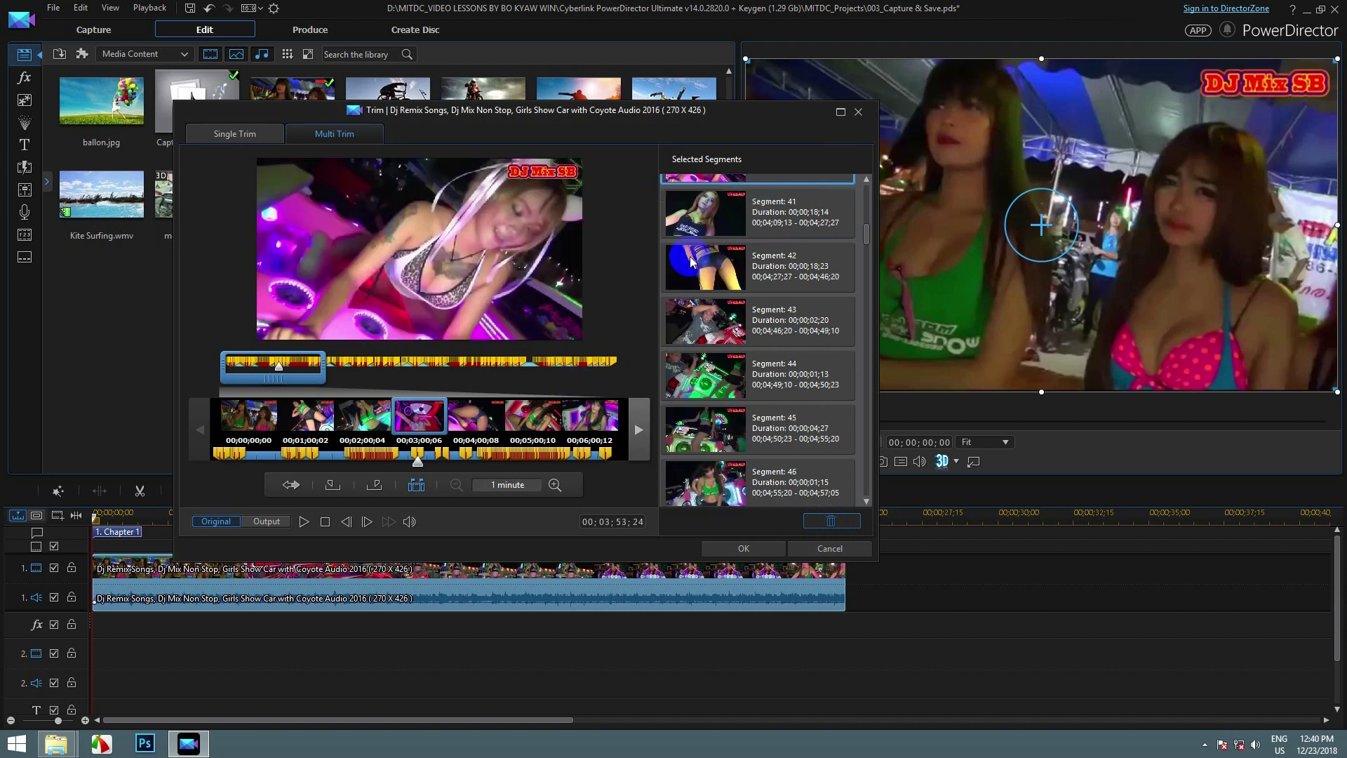
pyautogui.click(630, 223)
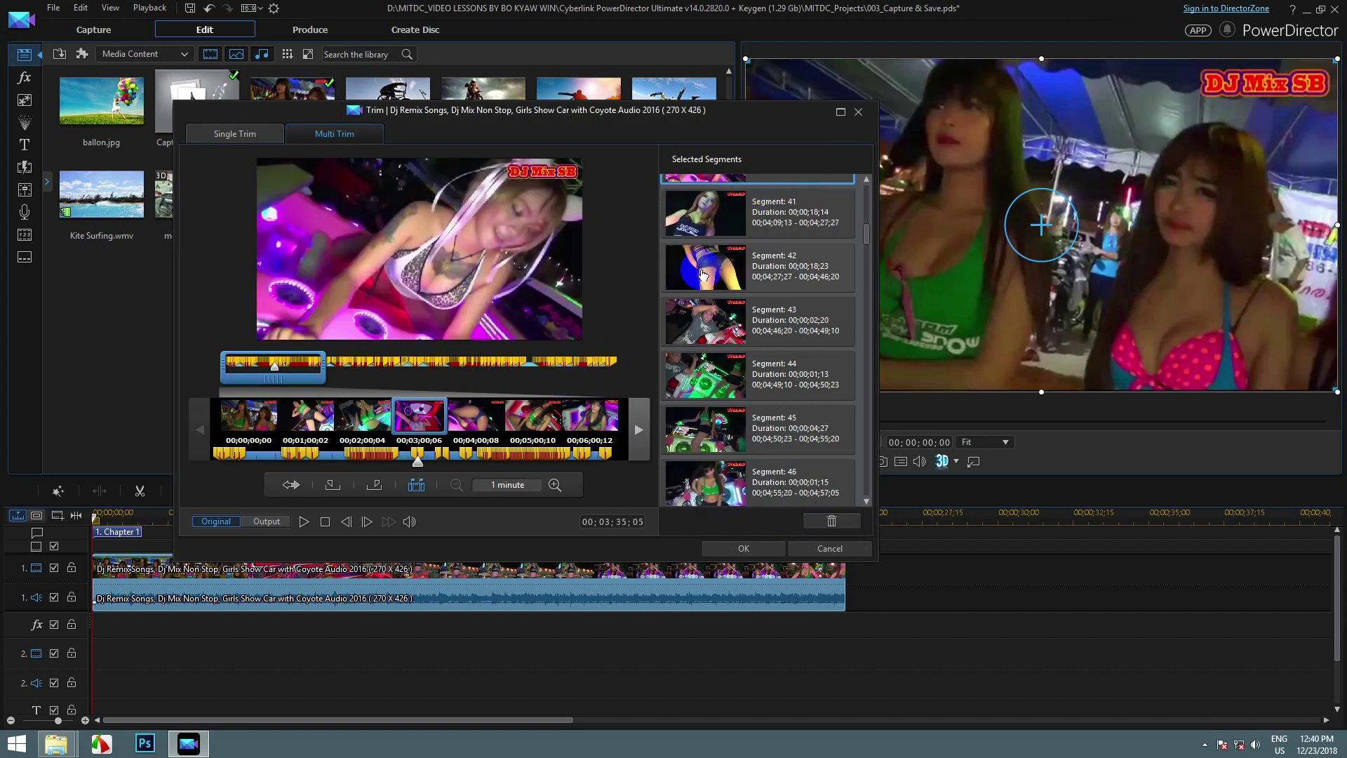
# - Remove the twelve consecutive segments spanning 00;02;42;29 to 00;03;01;11, in two batches of six, each numbered 22 to 27
pyautogui.click(867, 234)
pyautogui.moveTo(867, 234); pyautogui.dragTo(868, 217)
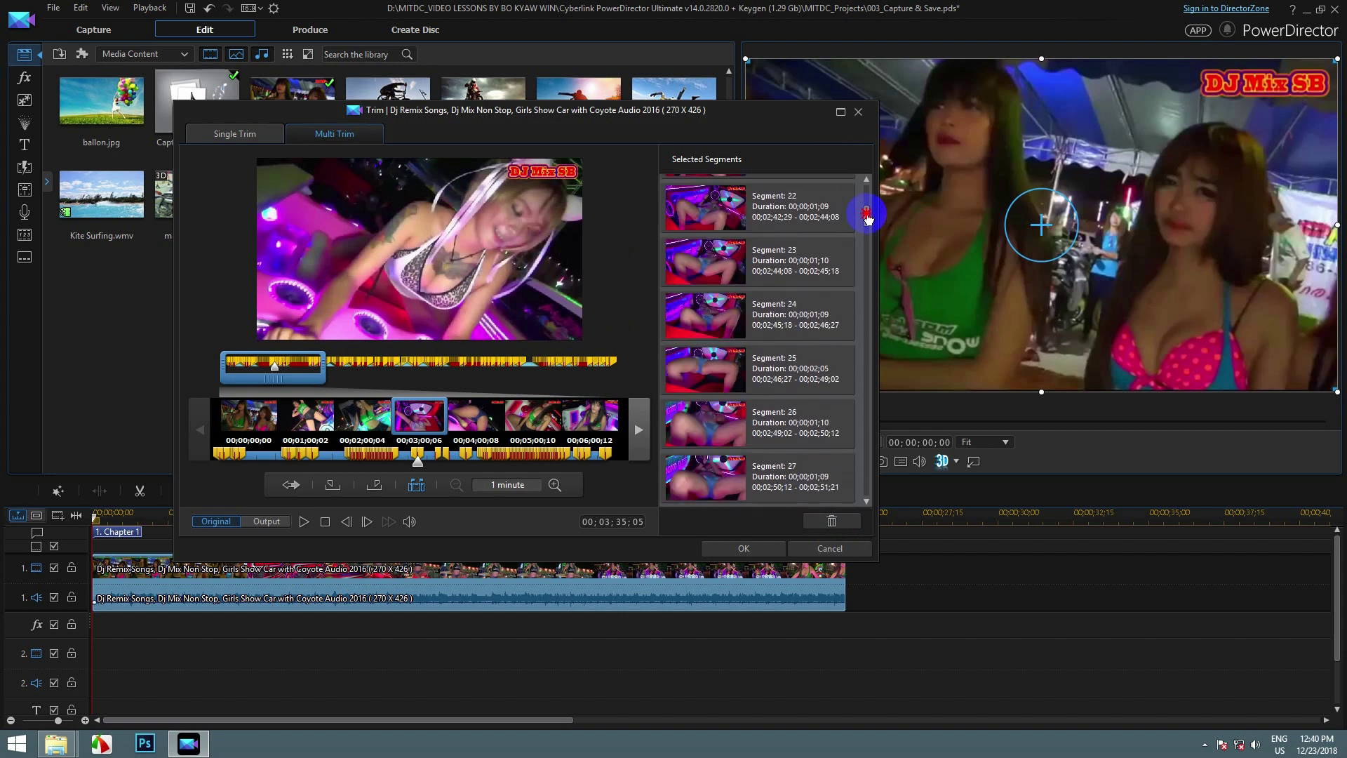
pyautogui.click(736, 214)
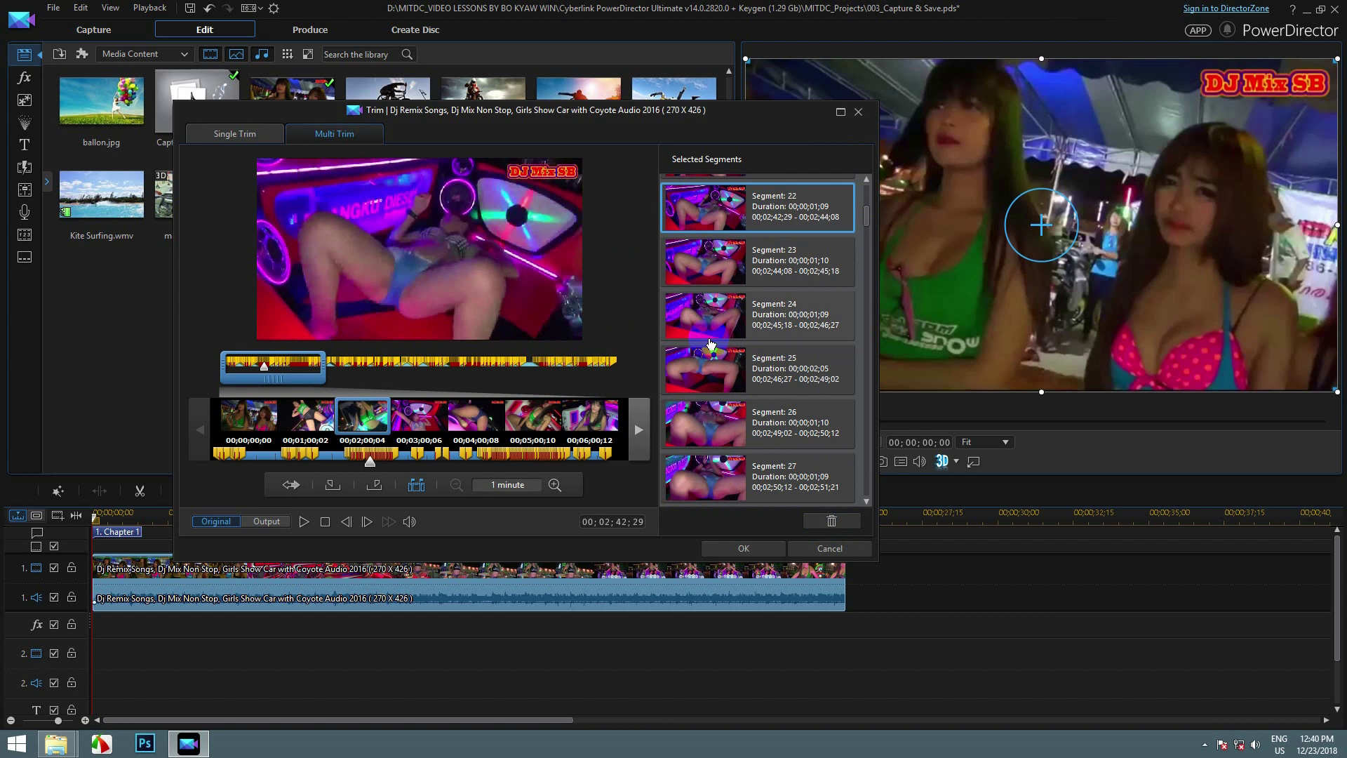
pyautogui.keyDown('shift'); pyautogui.click(701, 472); pyautogui.keyUp('shift')
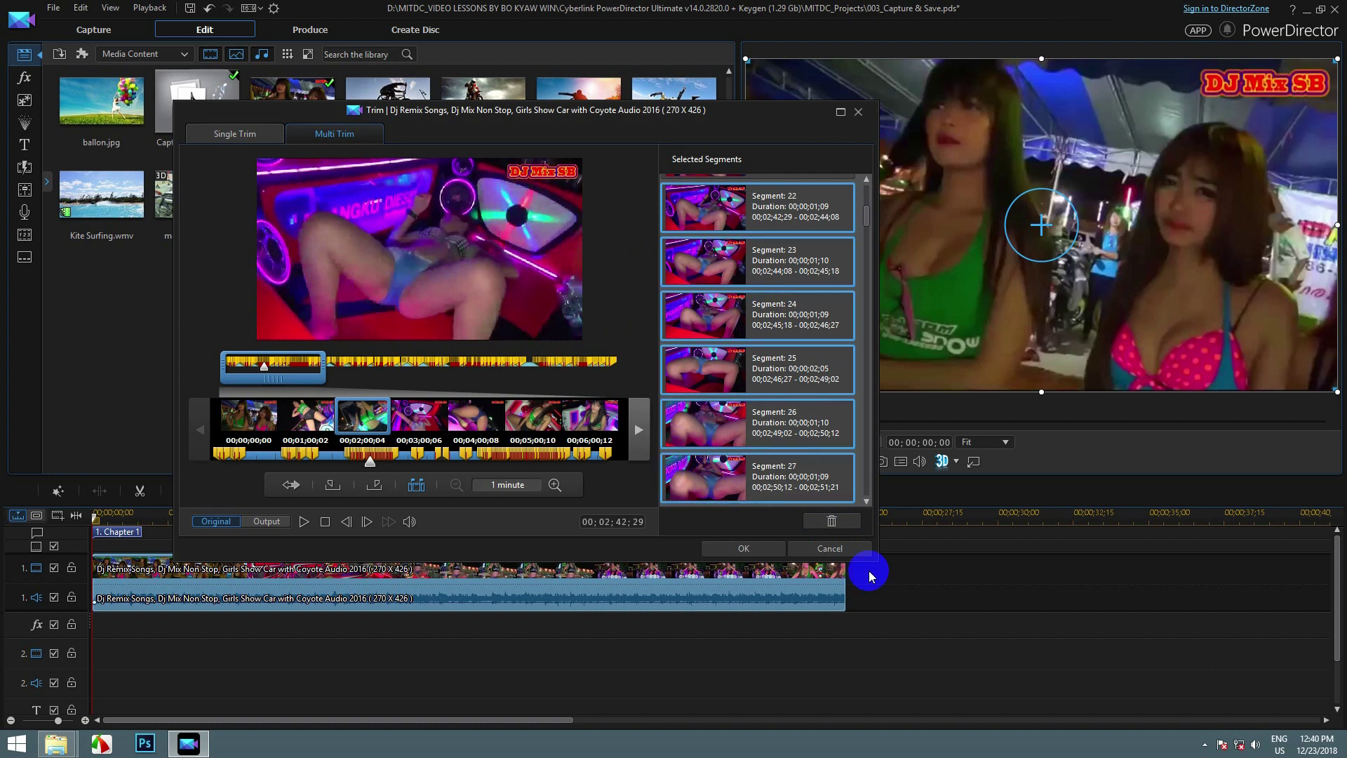
pyautogui.click(849, 526)
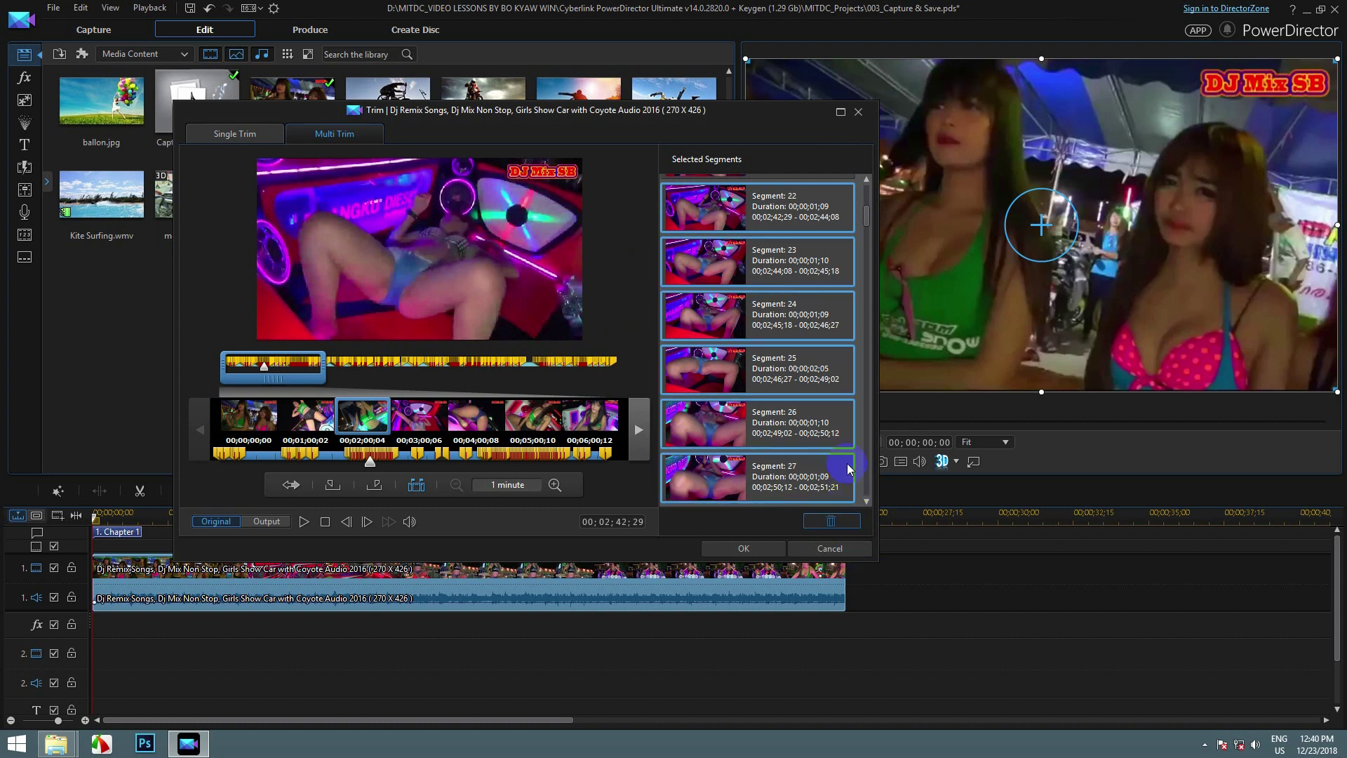
pyautogui.rightClick(404, 200)
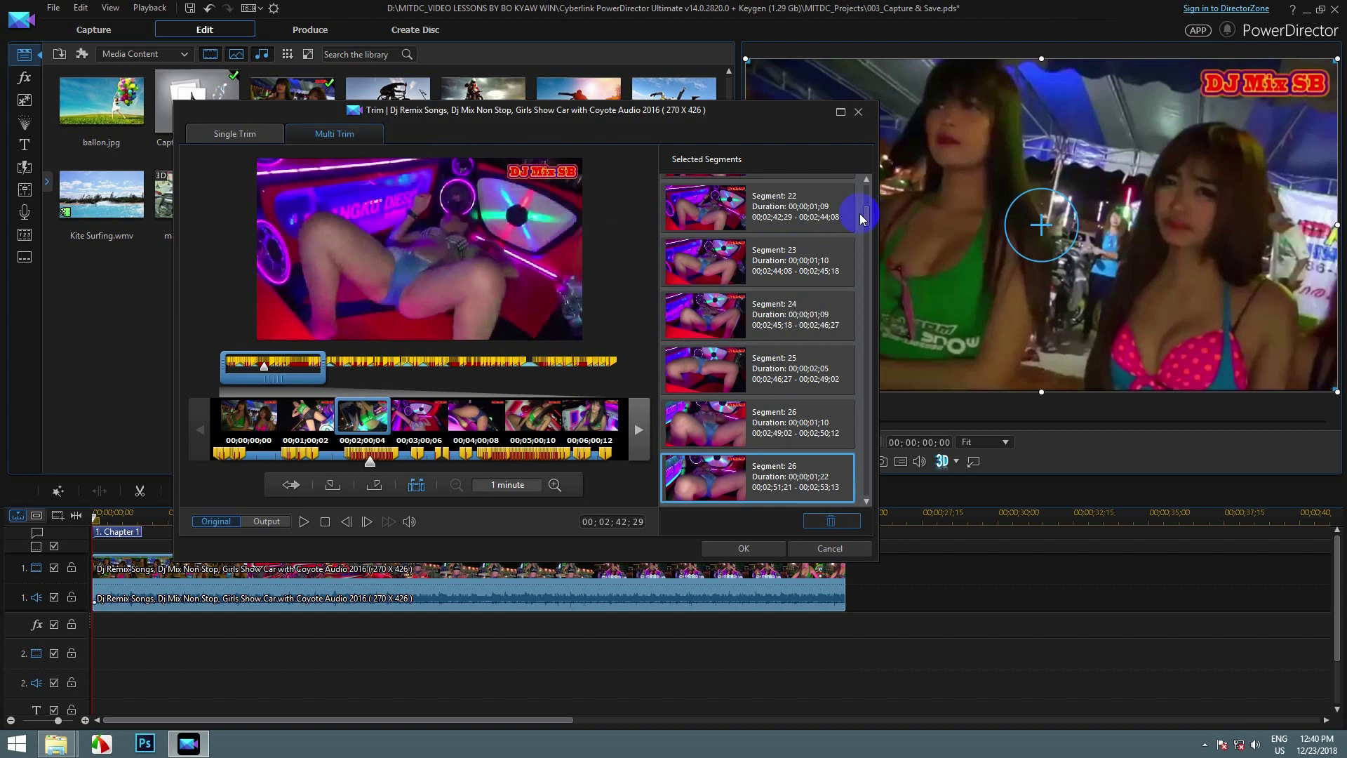
pyautogui.click(710, 469)
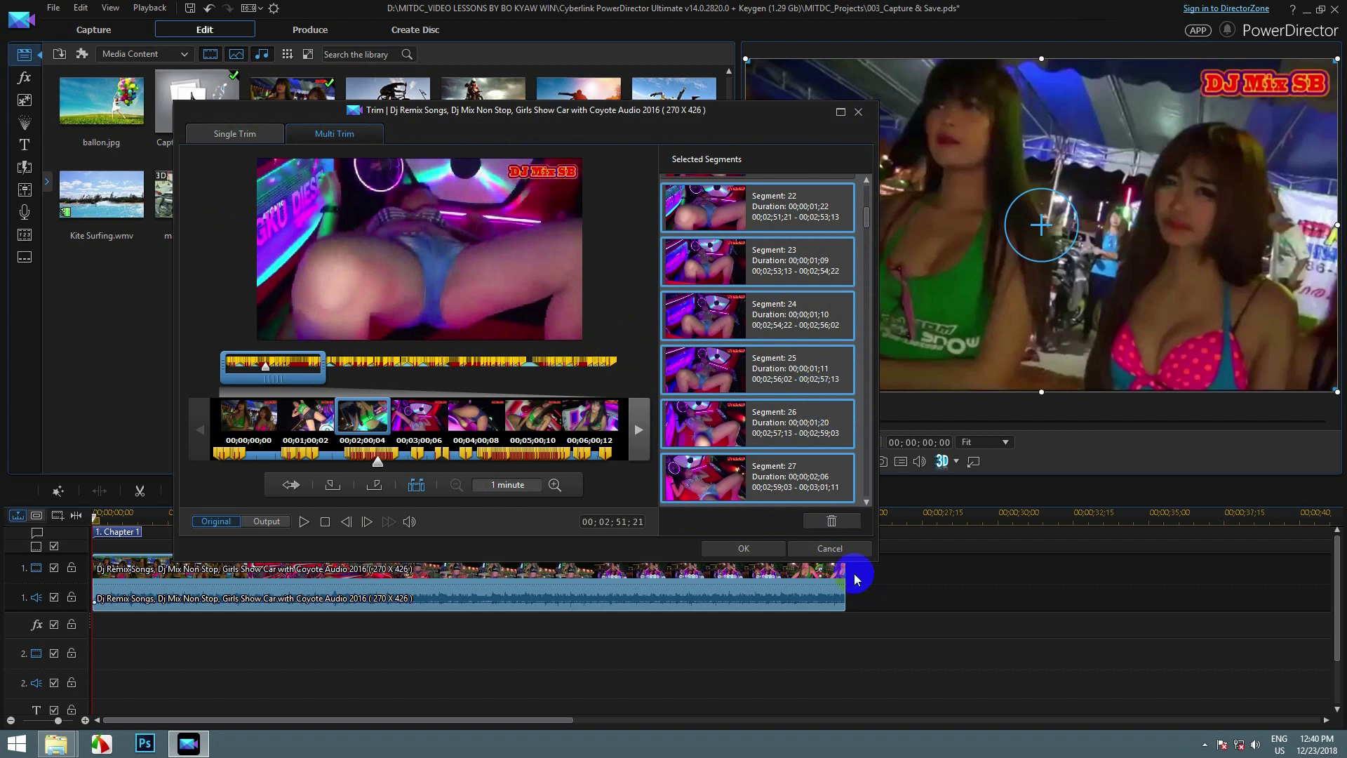
pyautogui.click(833, 521)
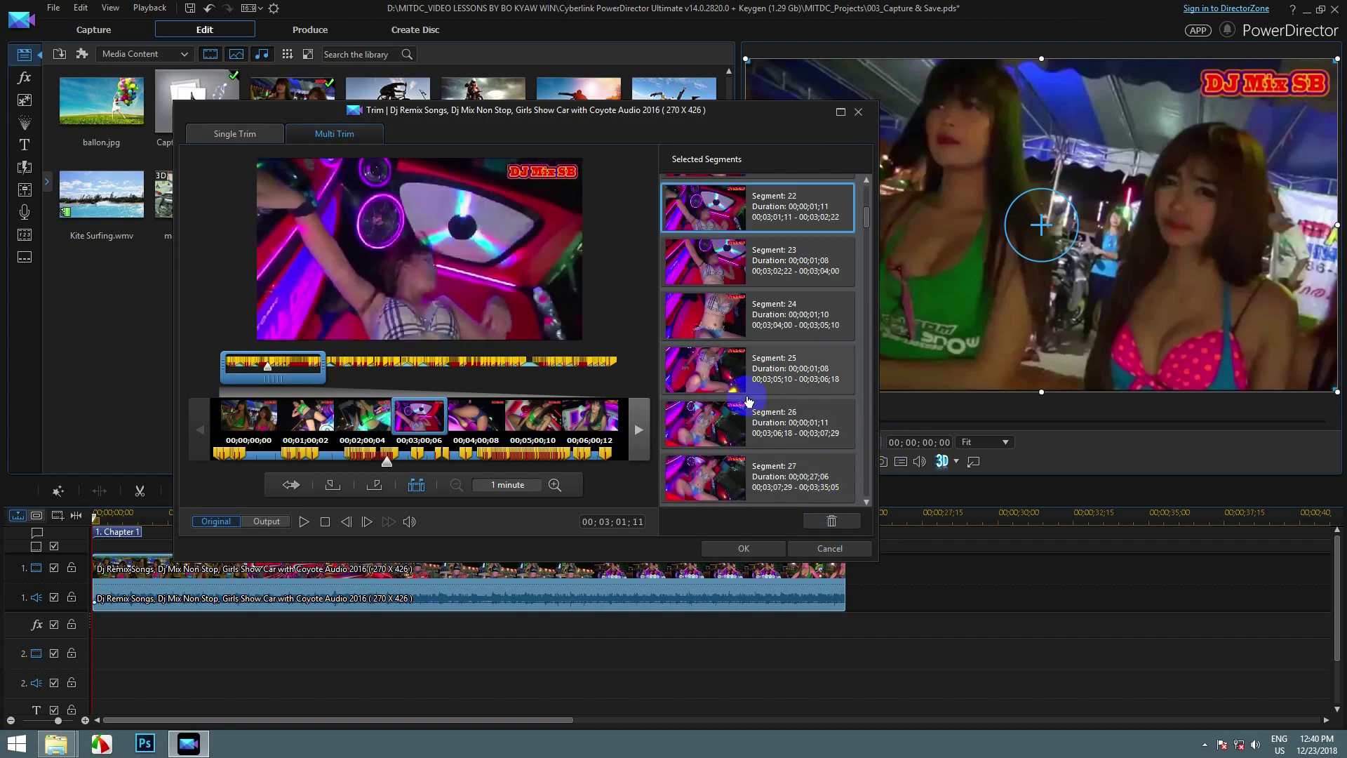
# - Remove segment 7, spanning 00;01;25;09 to 00;01;26;28, from the selected segments
pyautogui.moveTo(868, 229); pyautogui.dragTo(872, 210)
pyautogui.click(698, 204)
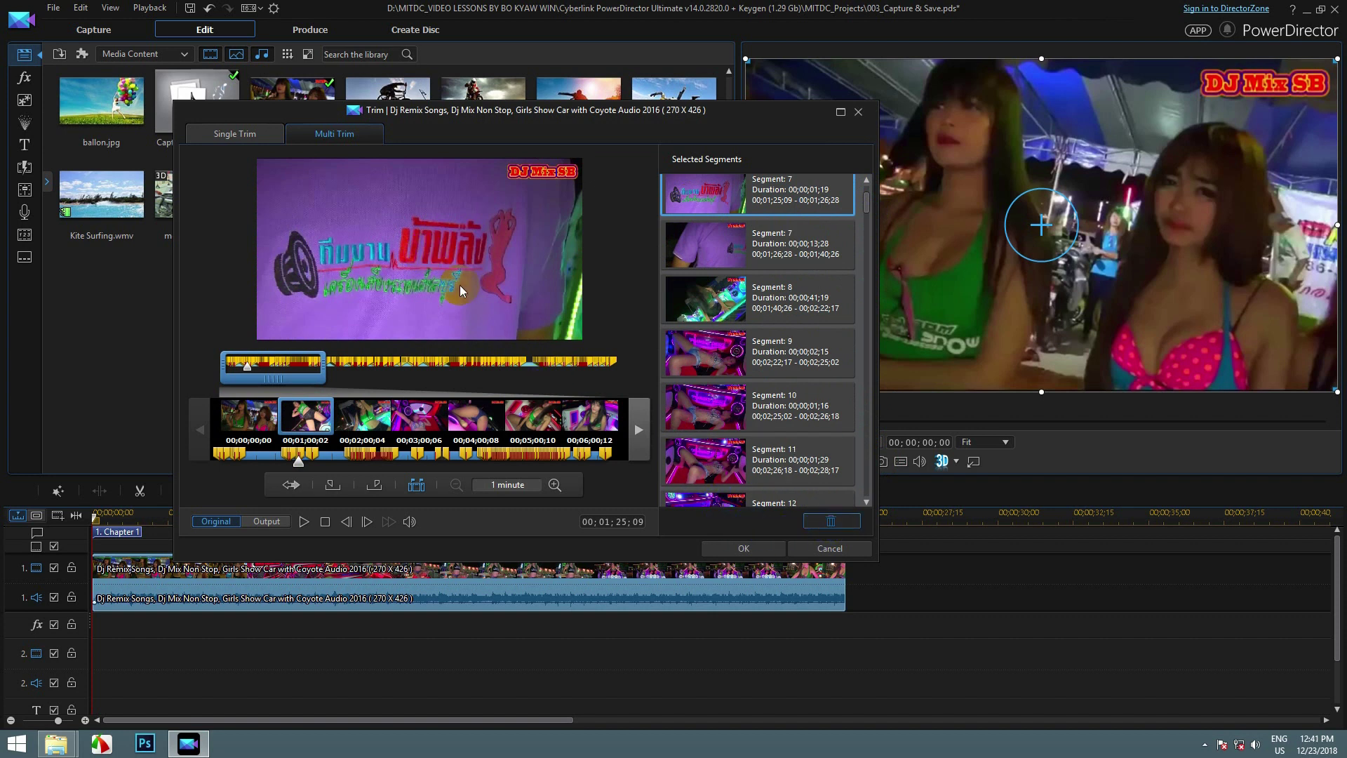
# - Remove segment 42, spanning 00;05;09;21 to 00;05;10;27, from the selected segments and apply the Multi Trim to the timeline
pyautogui.scroll(-1, 741, 324)
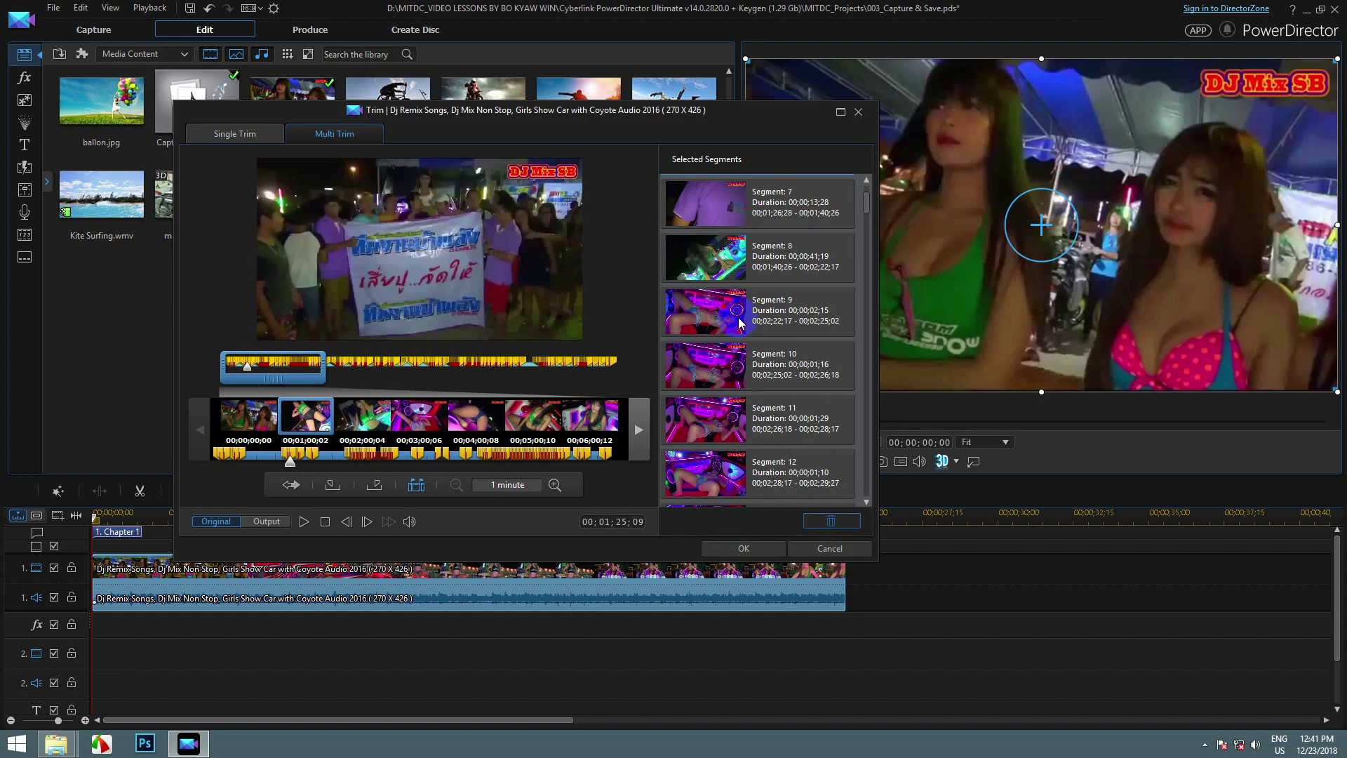
pyautogui.moveTo(867, 201); pyautogui.dragTo(872, 234)
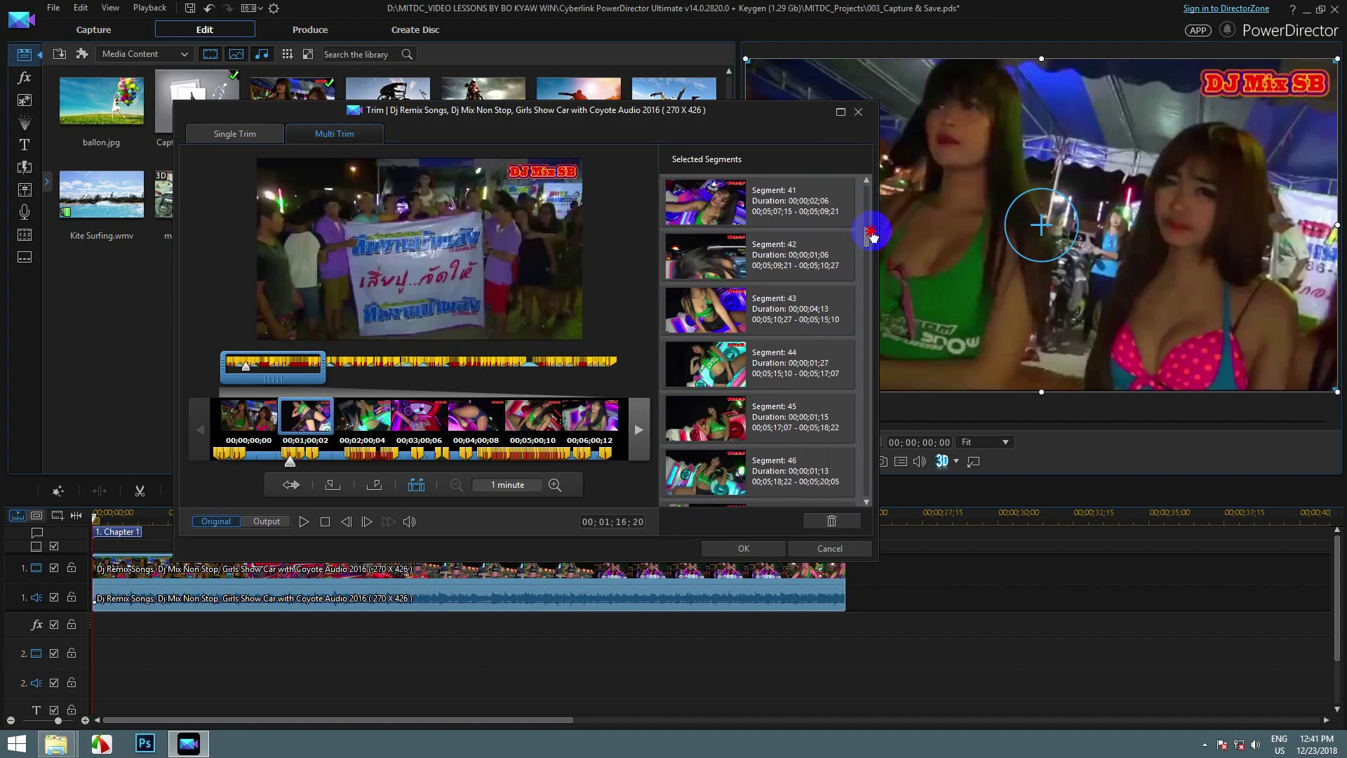
pyautogui.click(702, 265)
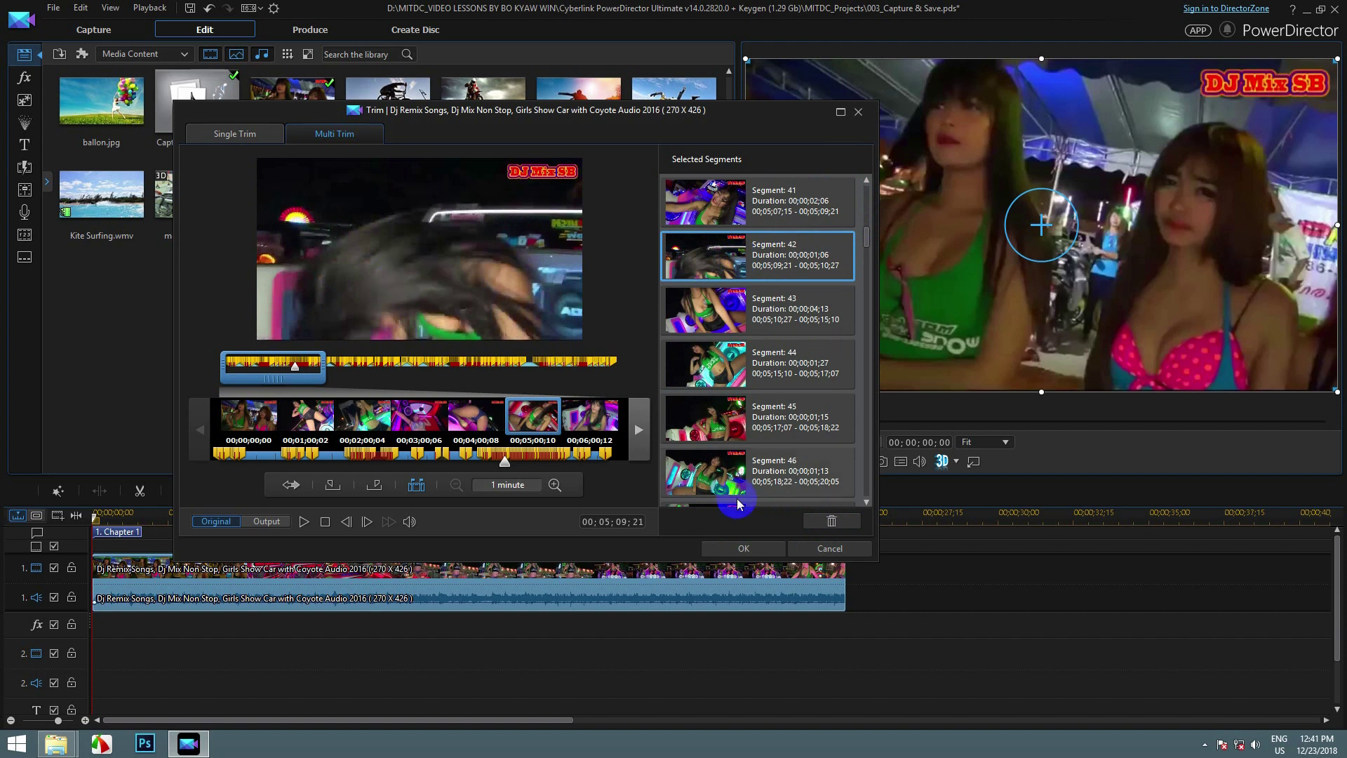
pyautogui.click(832, 522)
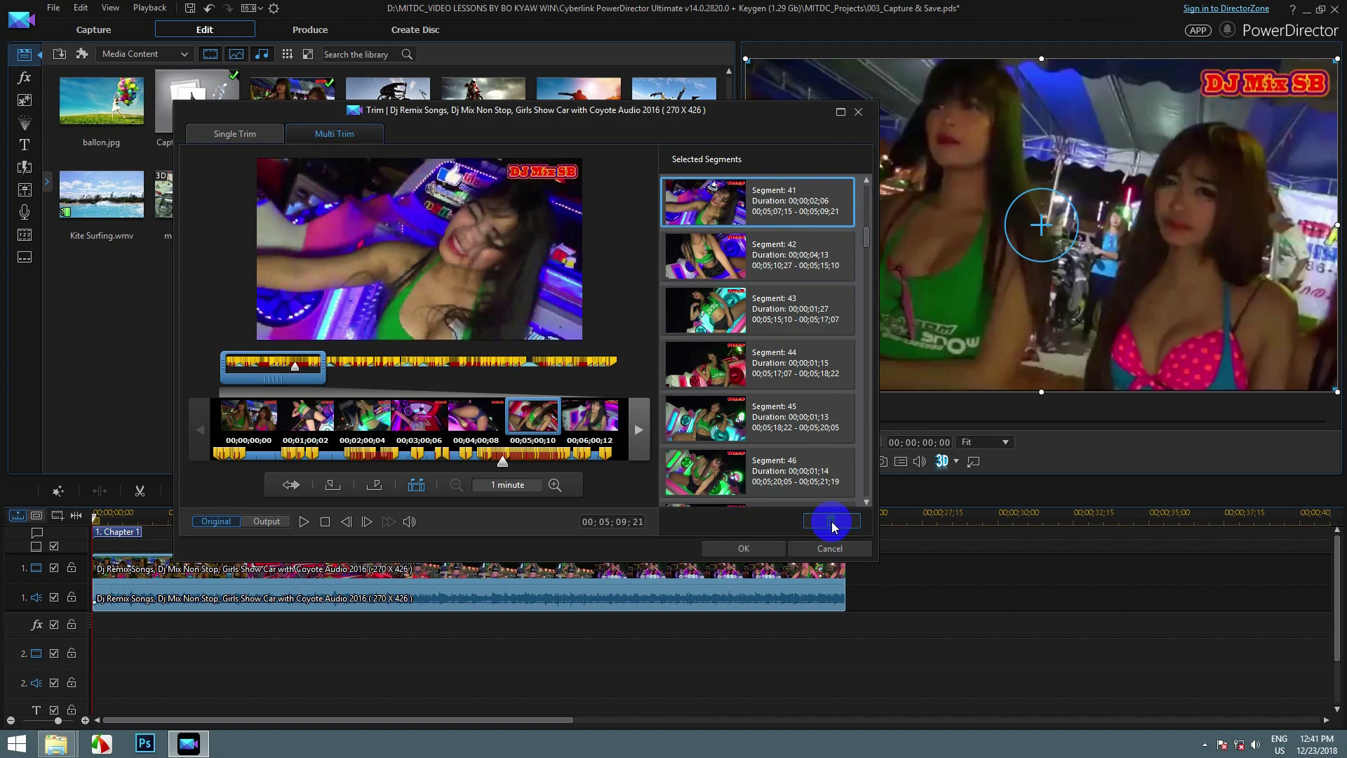
pyautogui.click(298, 521)
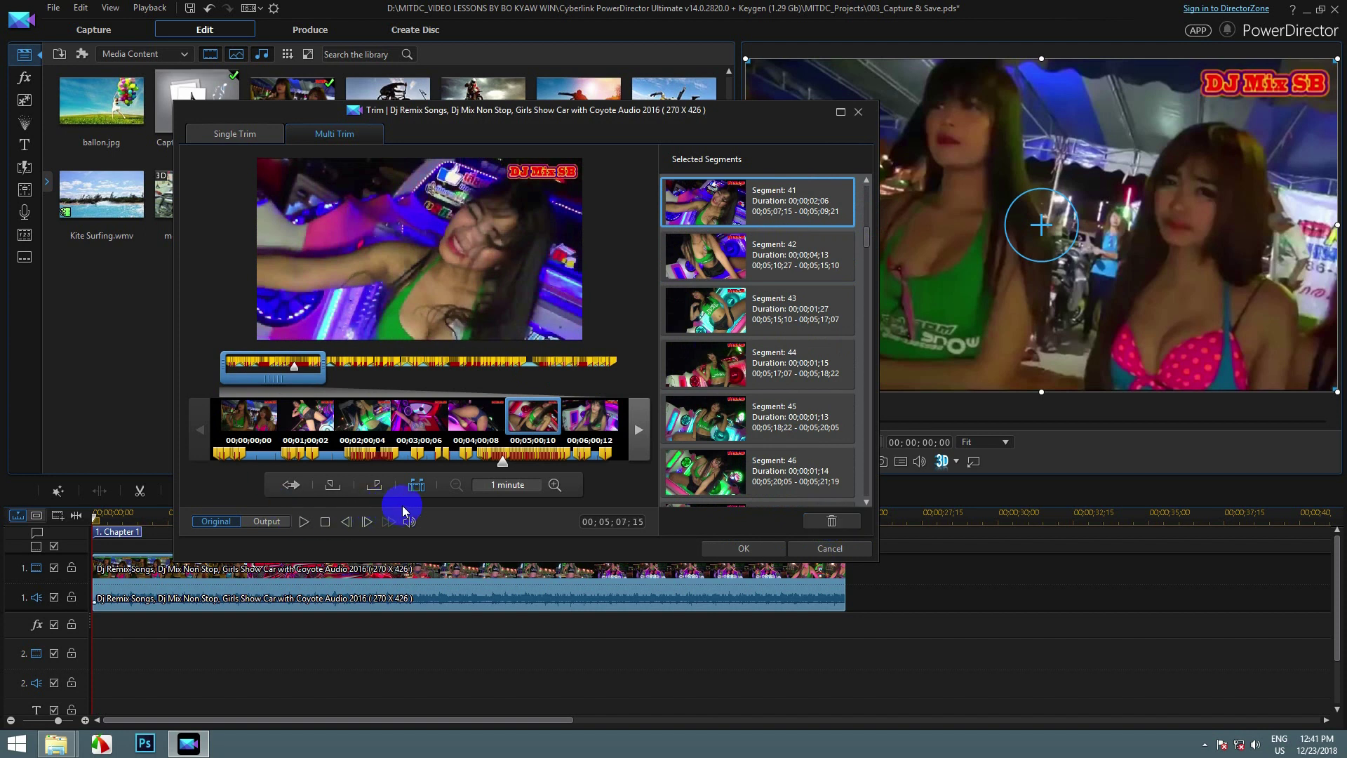
pyautogui.click(742, 548)
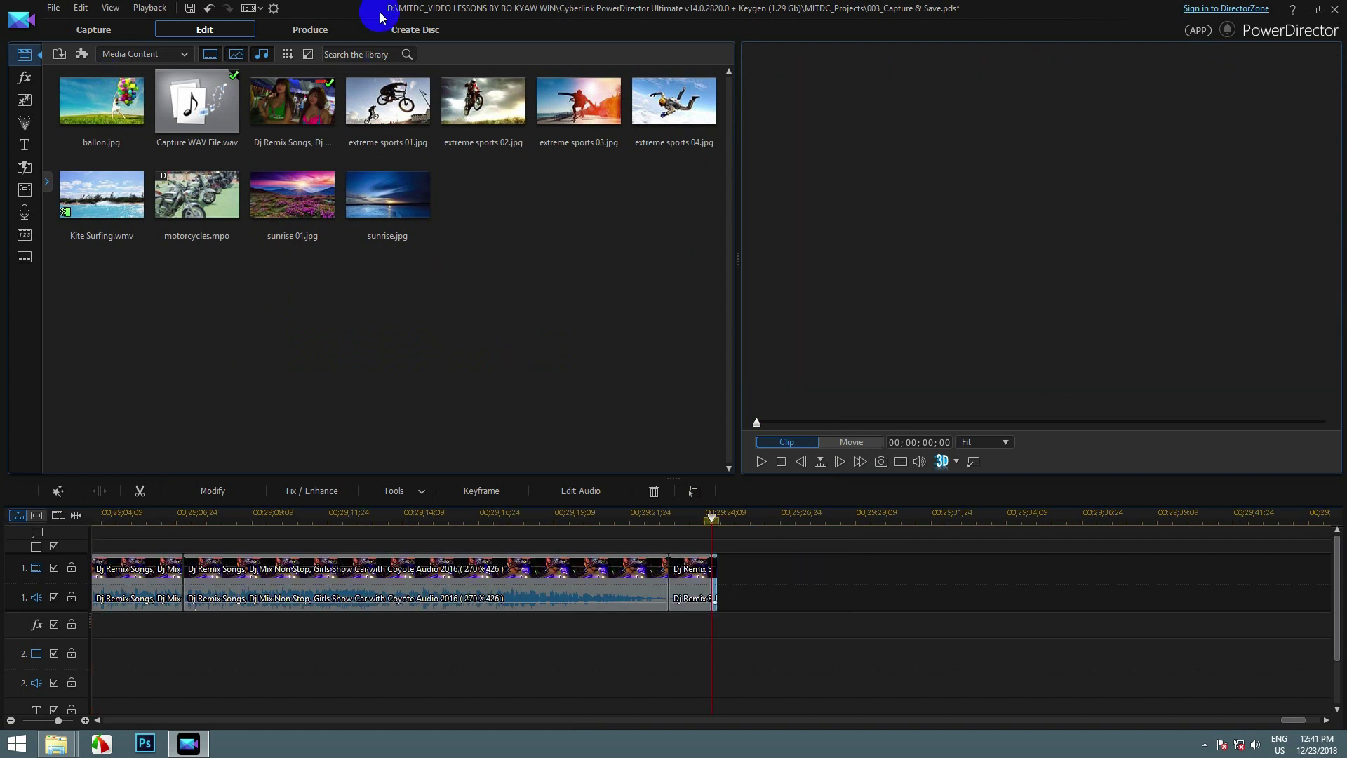
# - Review the split clips along the whole timeline, returning the playhead to the start and enlarging the first clips
pyautogui.click(738, 425)
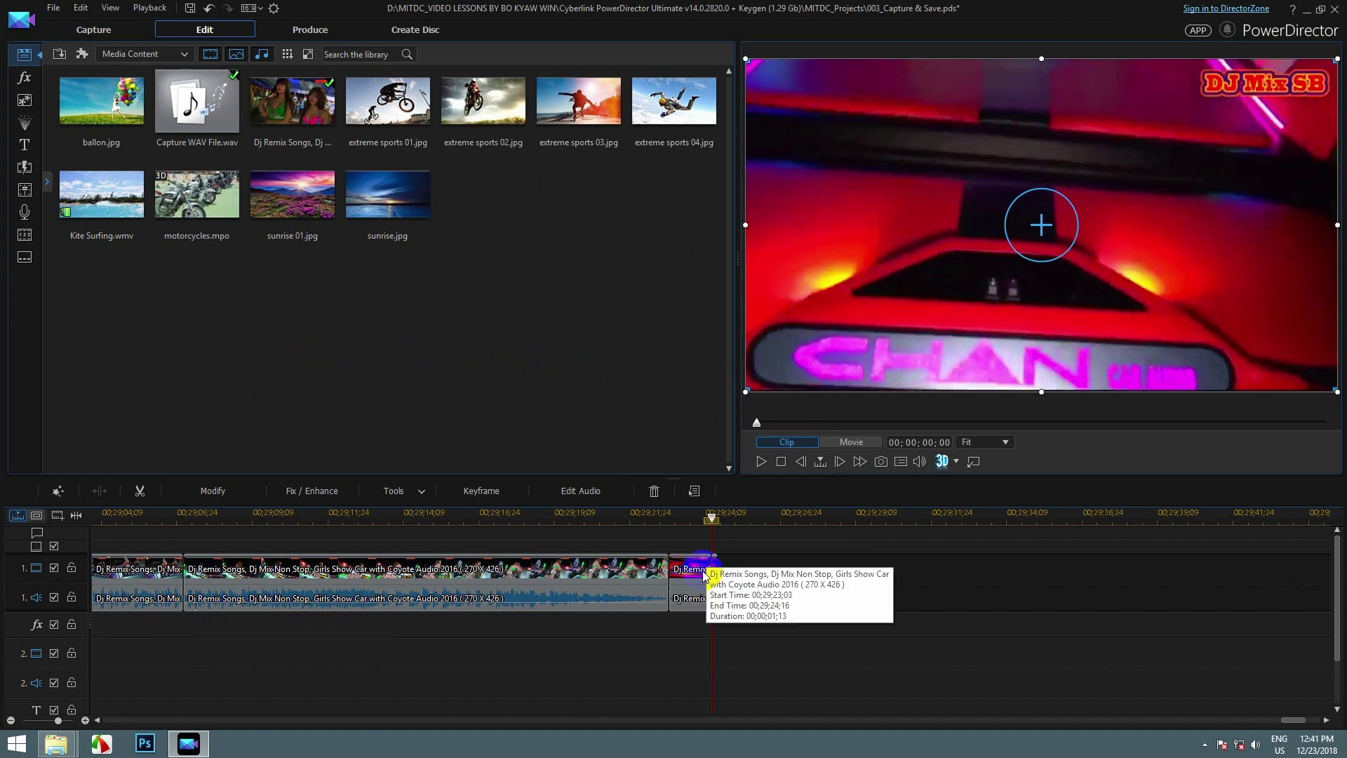
pyautogui.click(711, 519)
pyautogui.moveTo(709, 519); pyautogui.dragTo(166, 517)
pyautogui.click(75, 515)
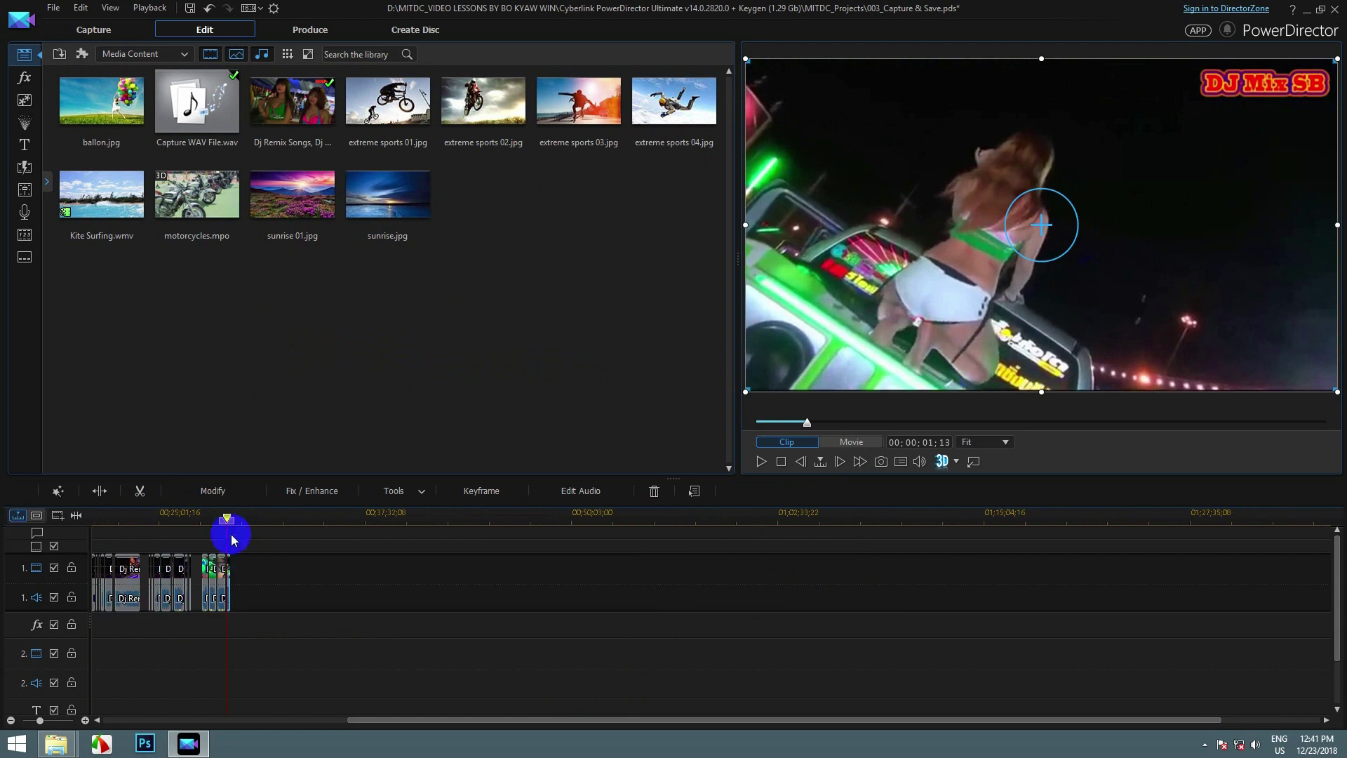
pyautogui.click(76, 515)
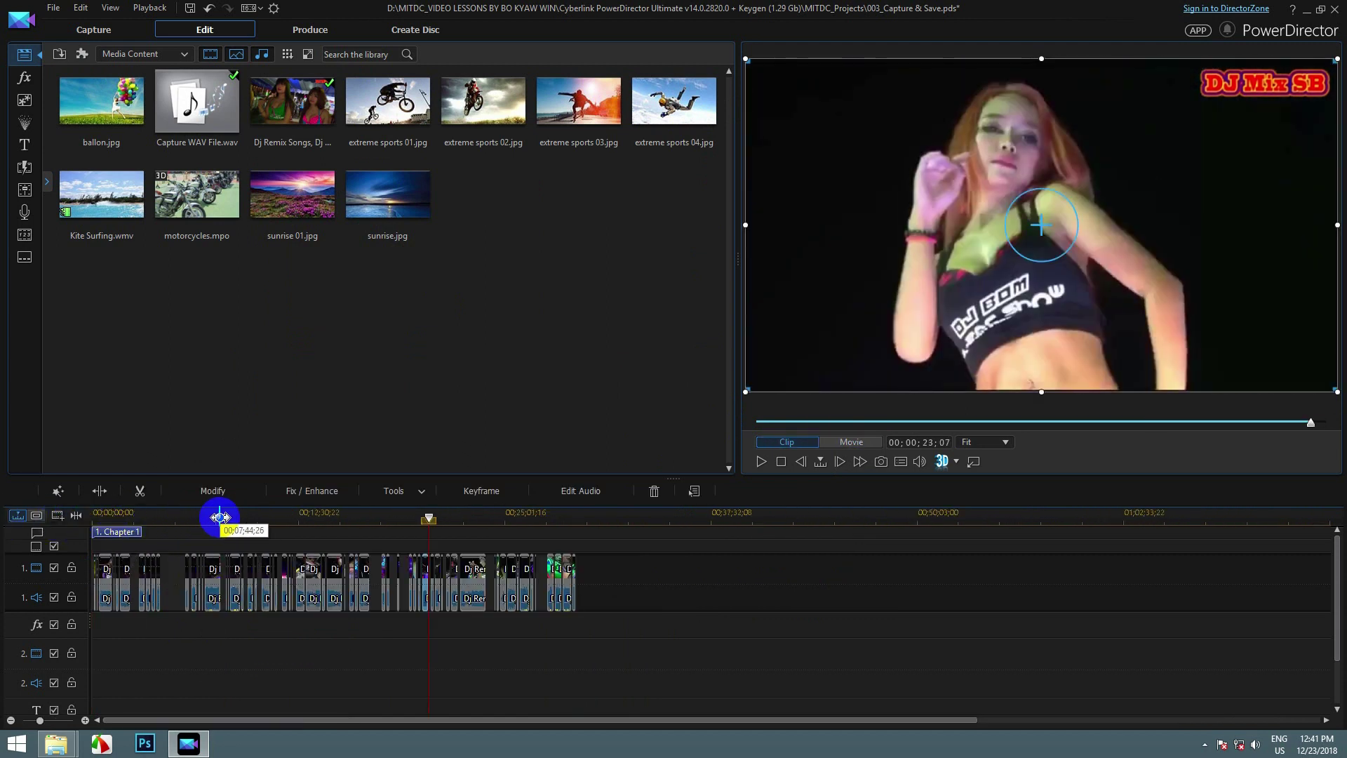
pyautogui.moveTo(429, 519)
pyautogui.mouseDown()
pyautogui.moveTo(99, 517)
pyautogui.moveTo(80, 534)
pyautogui.mouseUp()
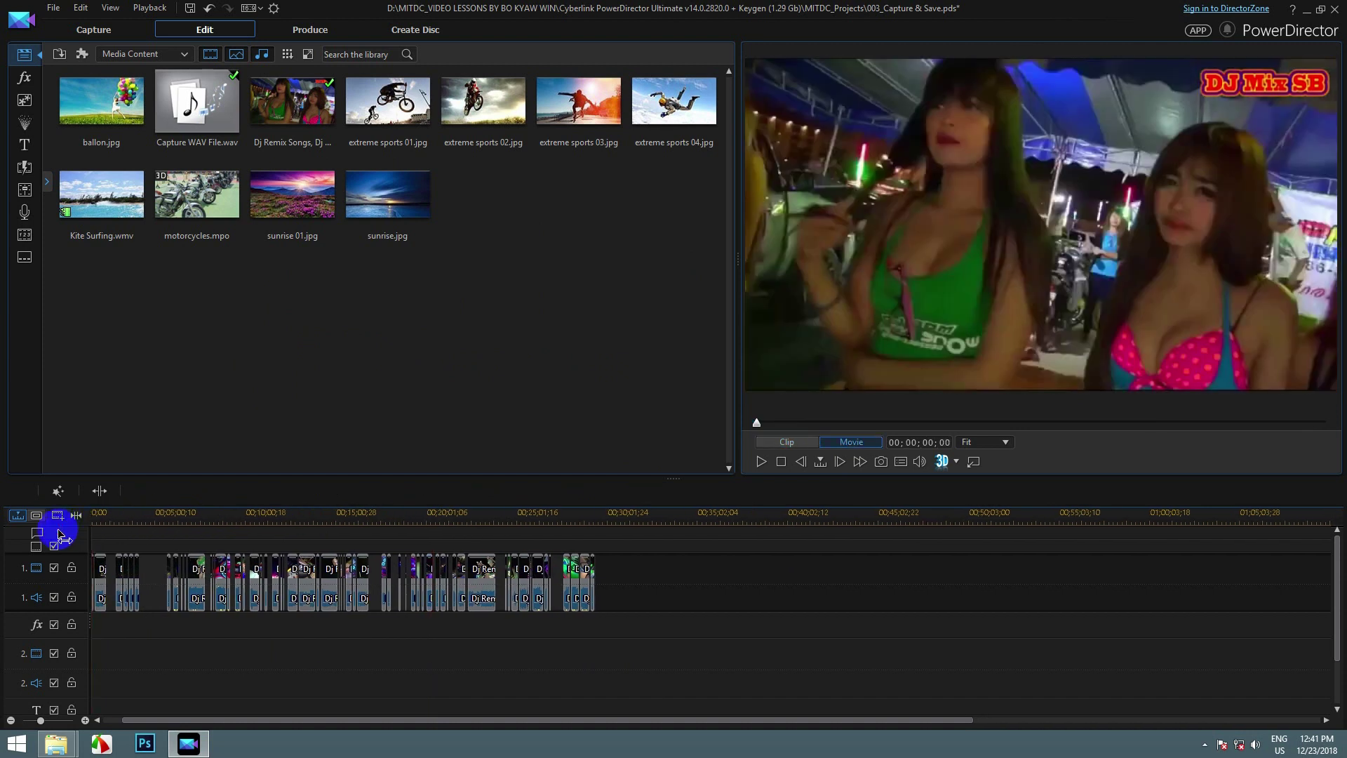
pyautogui.click(103, 519)
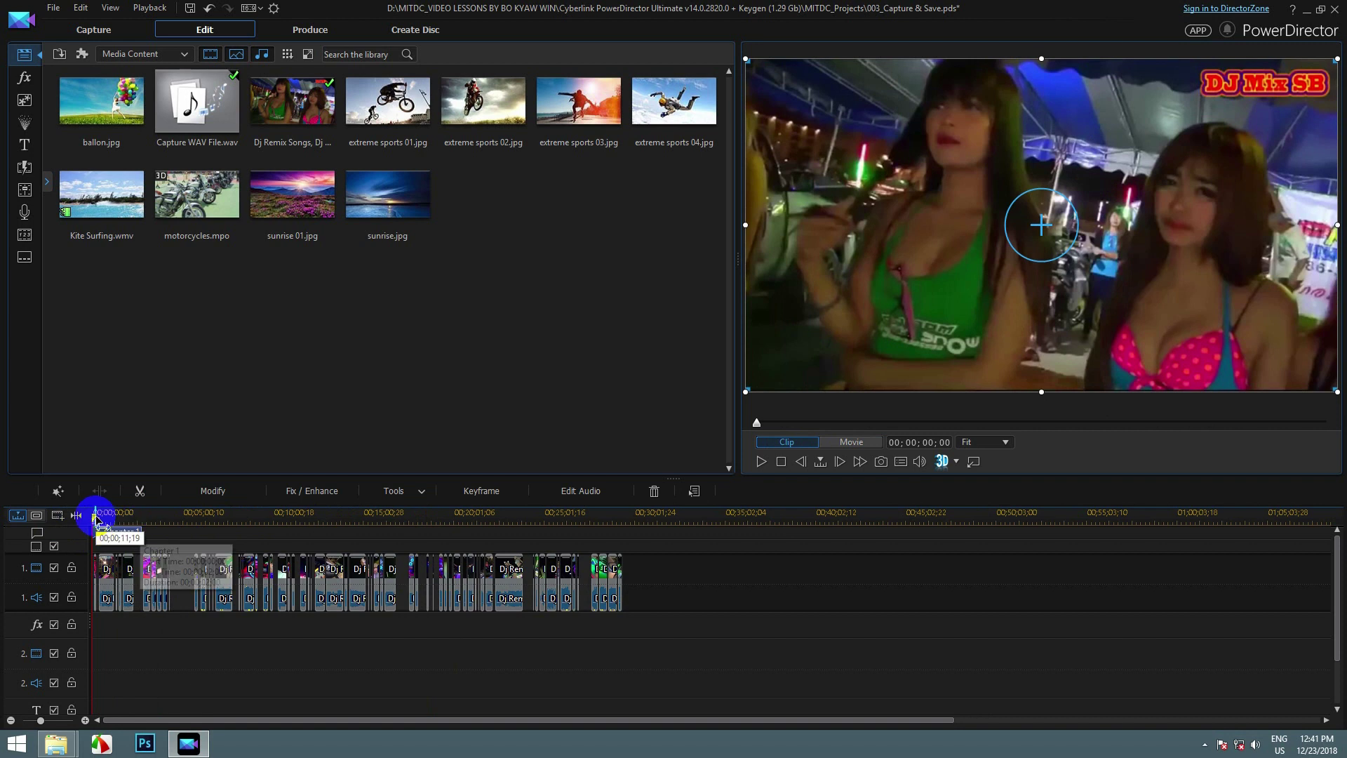
pyautogui.moveTo(98, 518); pyautogui.dragTo(118, 536)
pyautogui.click(325, 561)
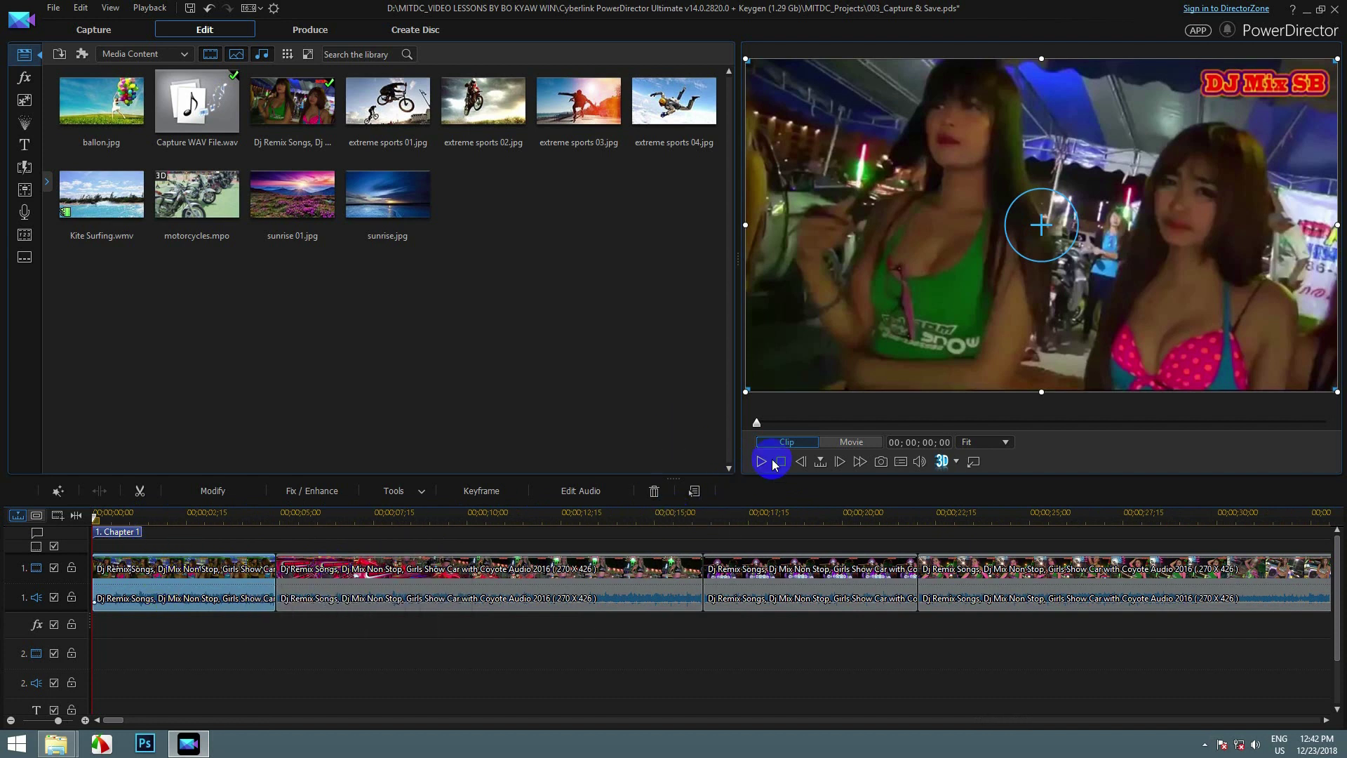
# - Select the second clip, return the playhead to the timeline start, and compare the Clip and Movie preview modes there
pyautogui.click(304, 601)
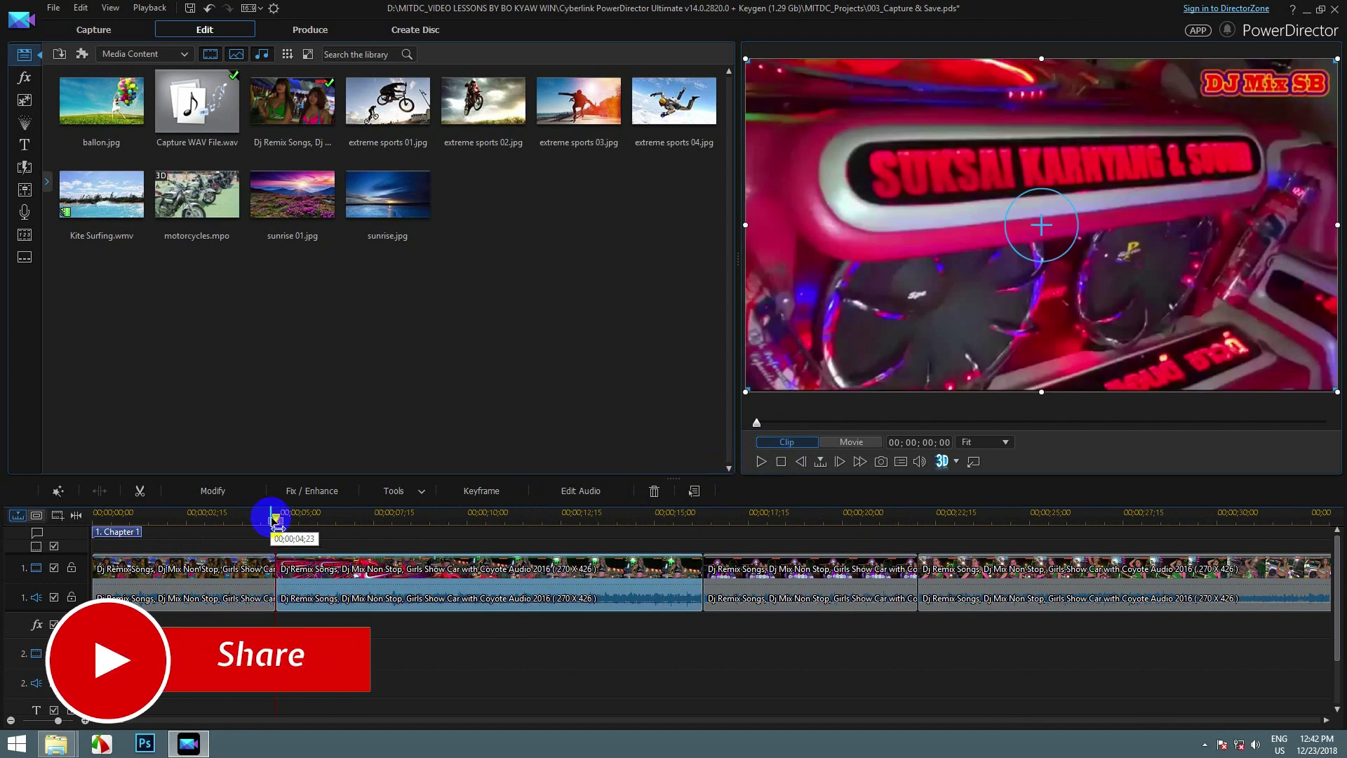
pyautogui.moveTo(278, 523); pyautogui.dragTo(96, 517)
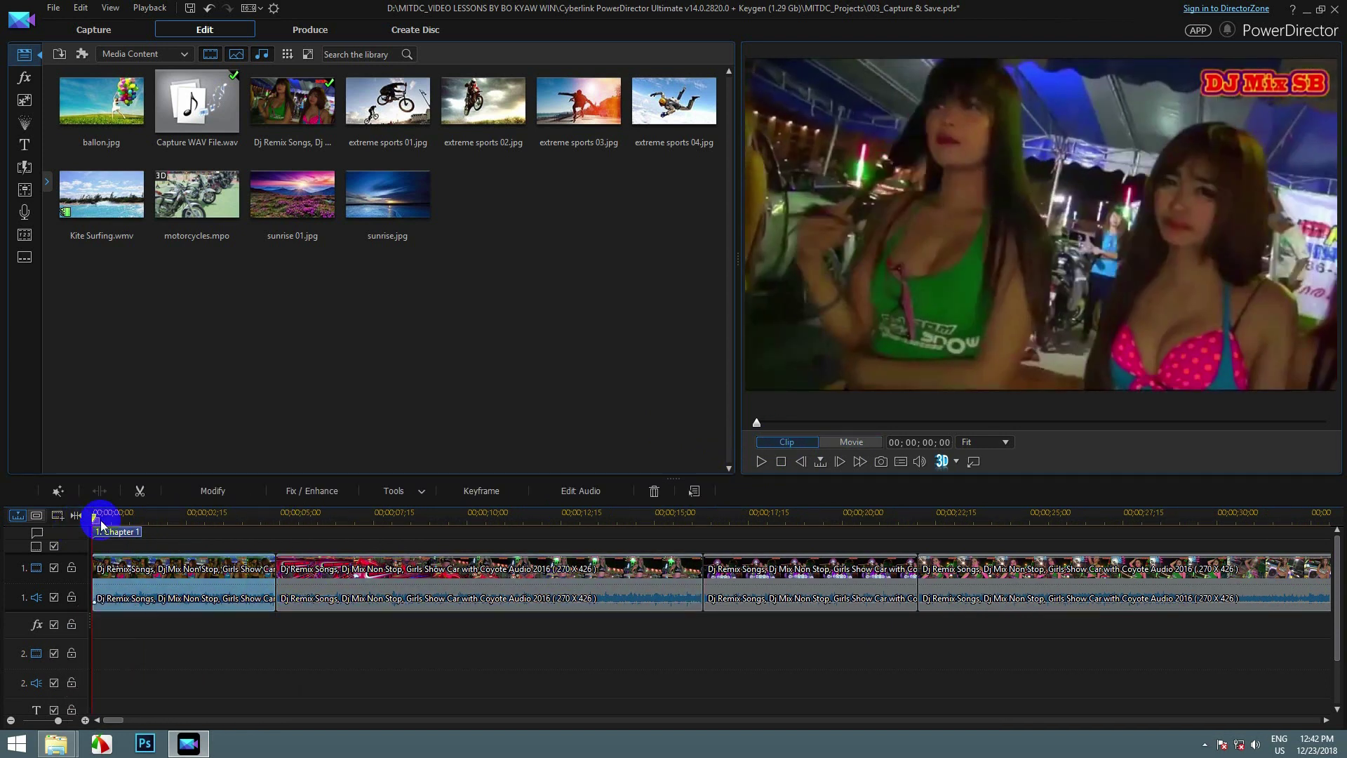
pyautogui.click(772, 447)
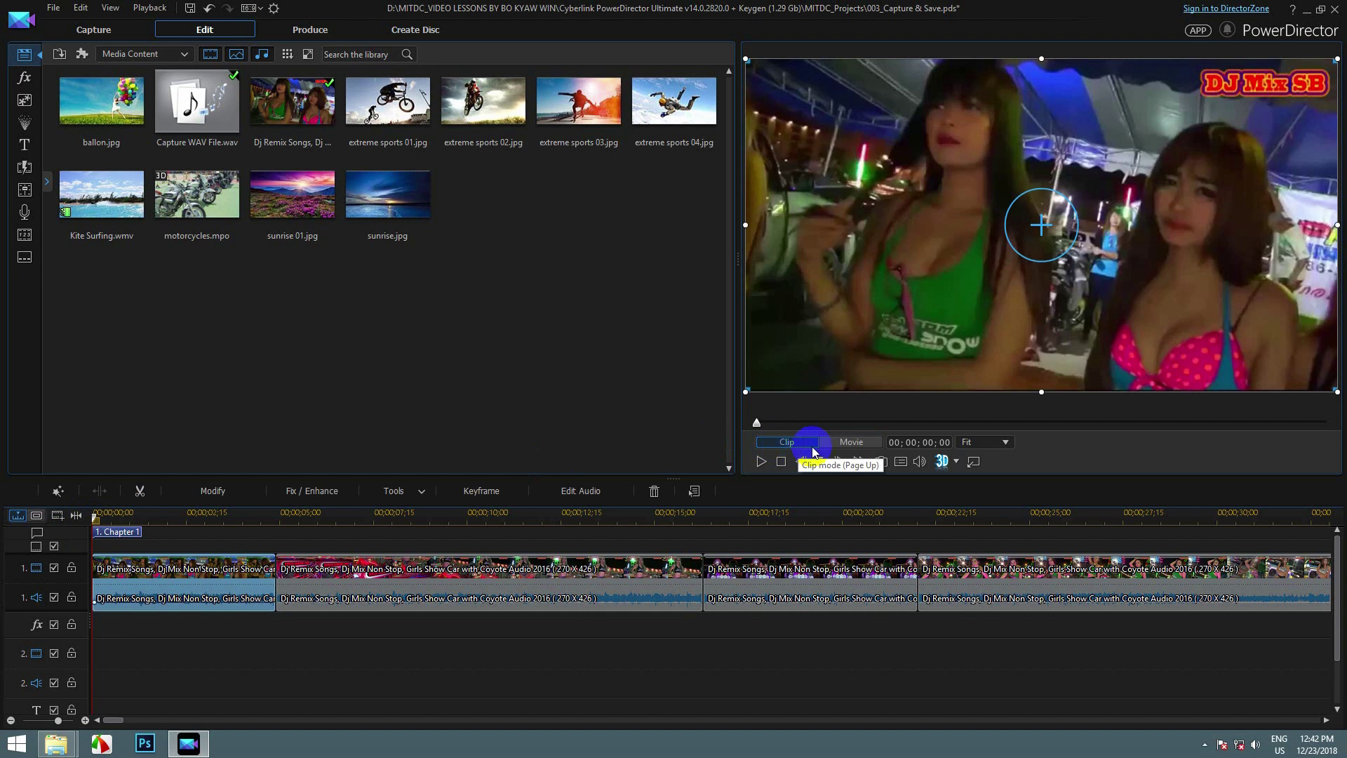
pyautogui.click(852, 442)
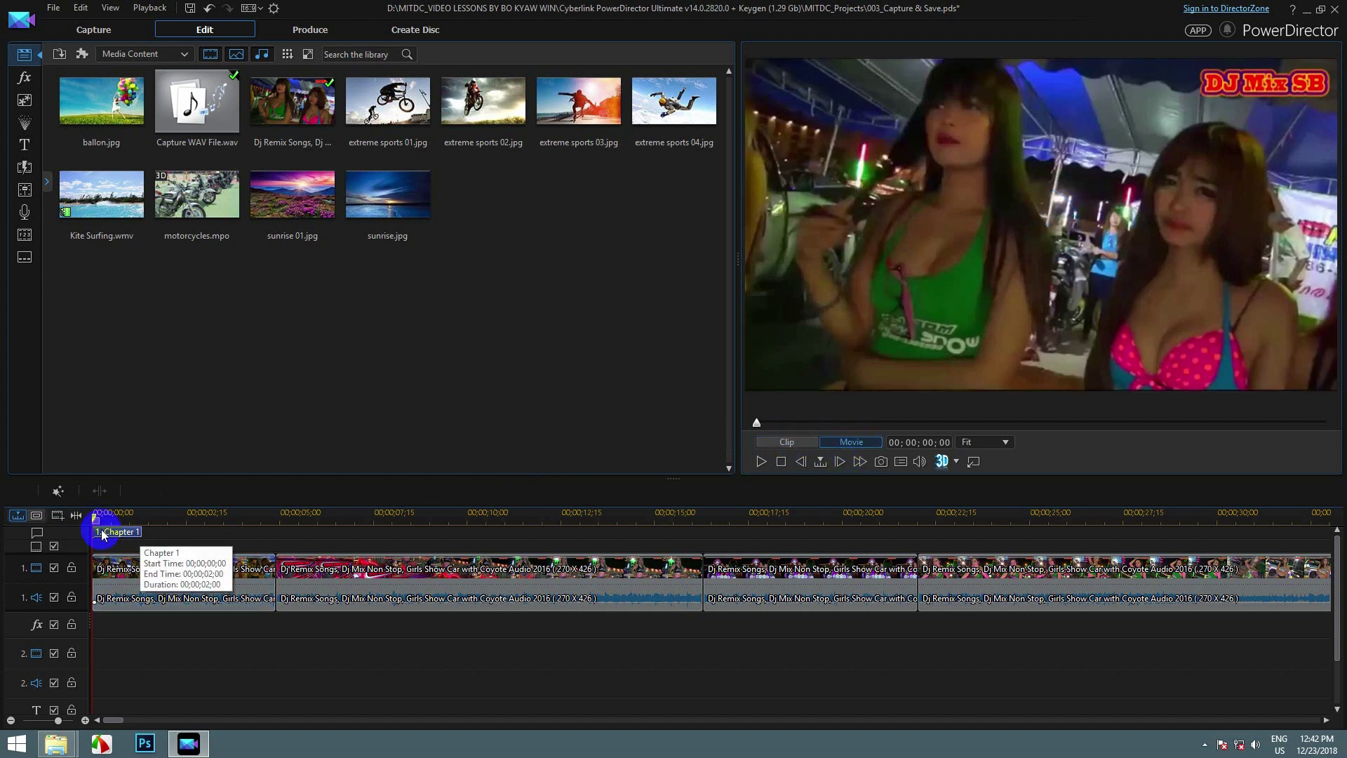
pyautogui.click(789, 443)
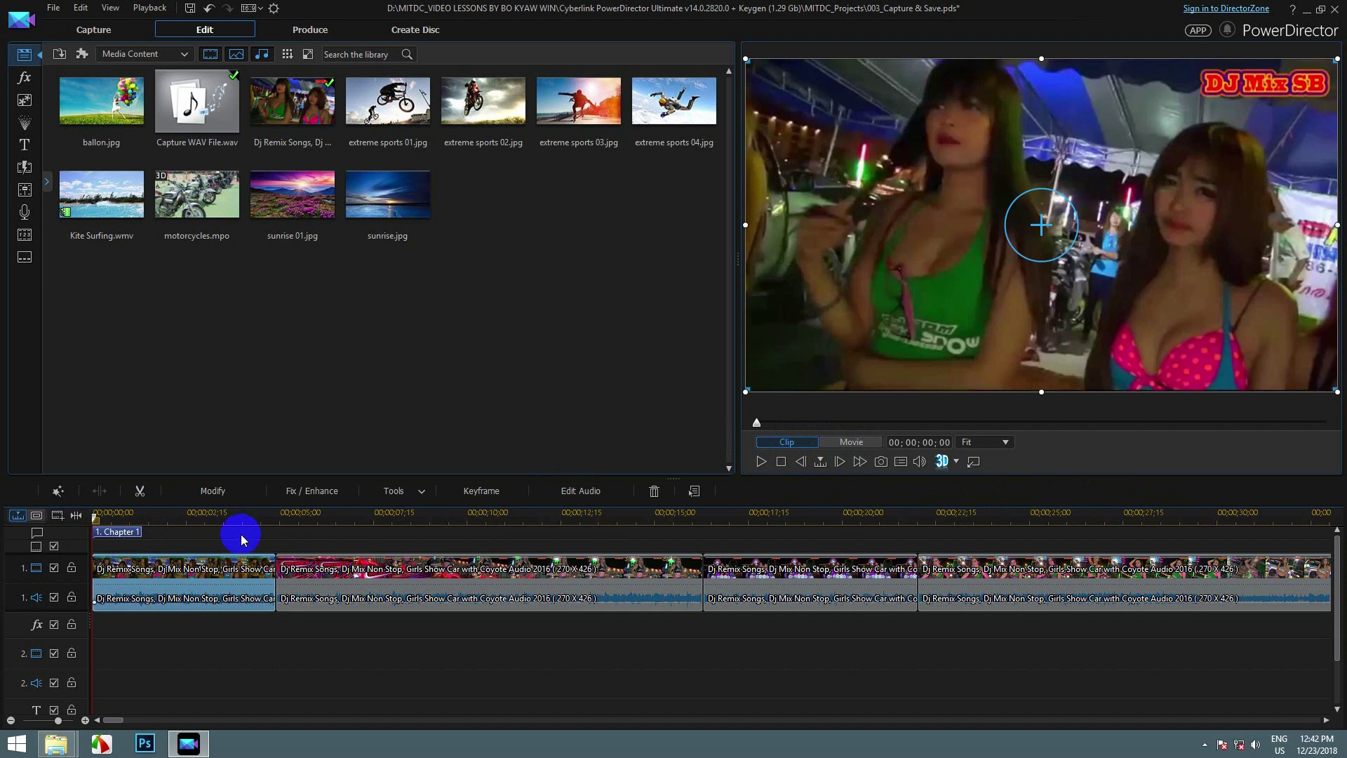
pyautogui.click(835, 443)
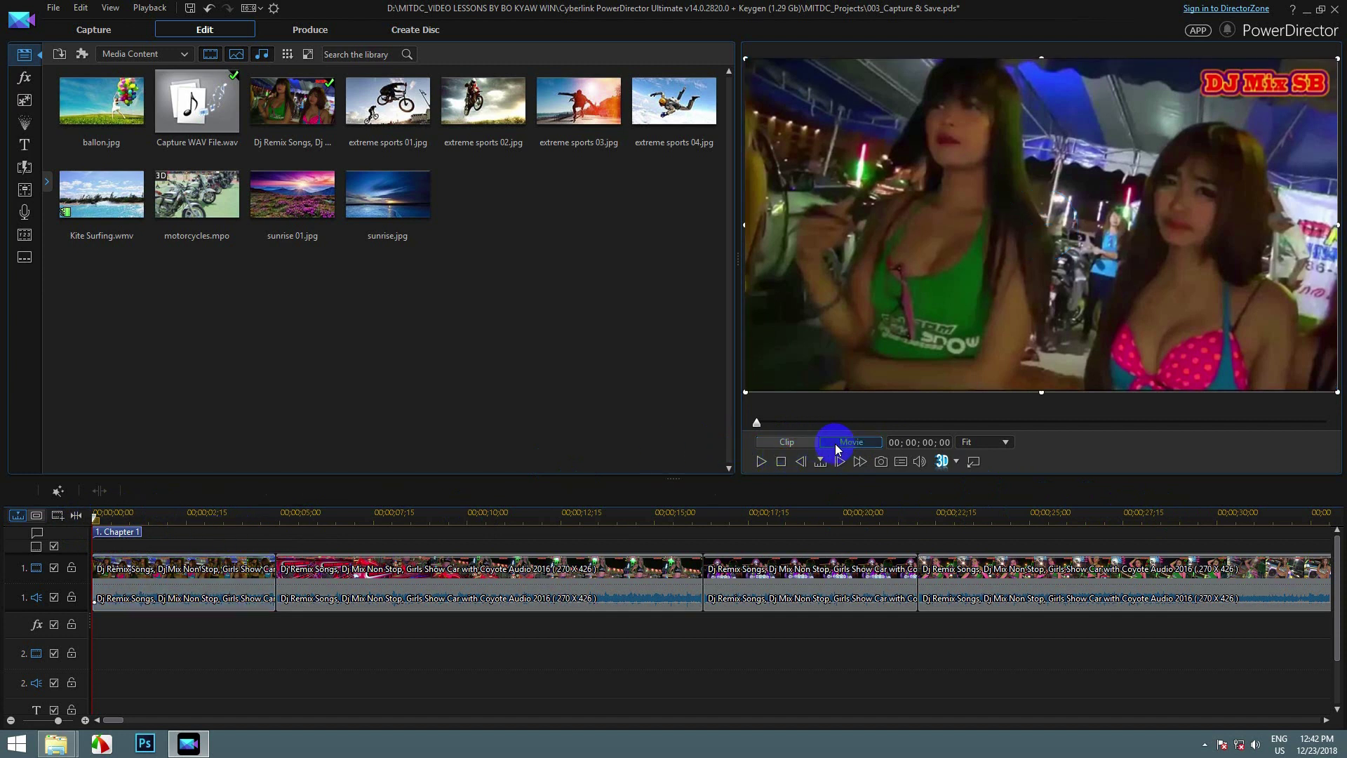
pyautogui.click(779, 443)
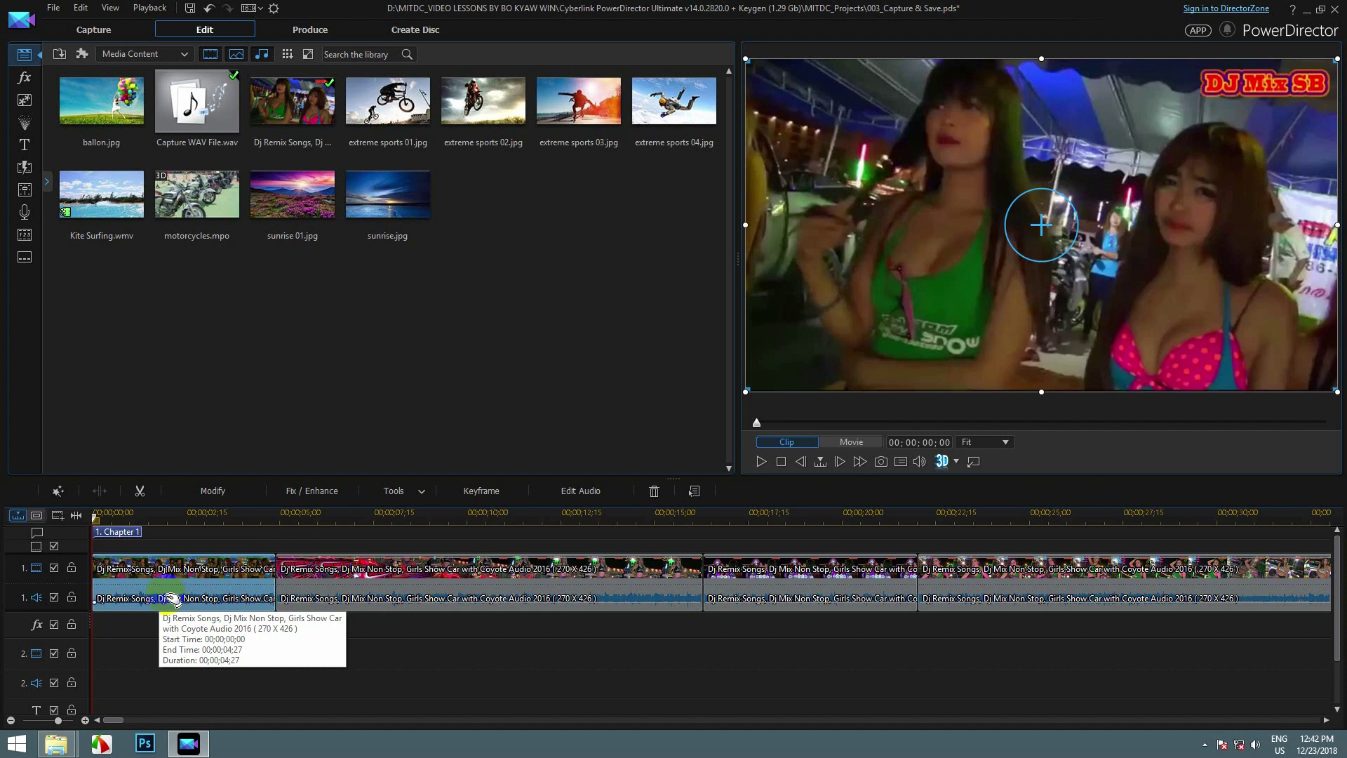
# - Compare Clip and Movie preview modes with the playhead inside the second clip, ending back at the timeline start
pyautogui.click(367, 516)
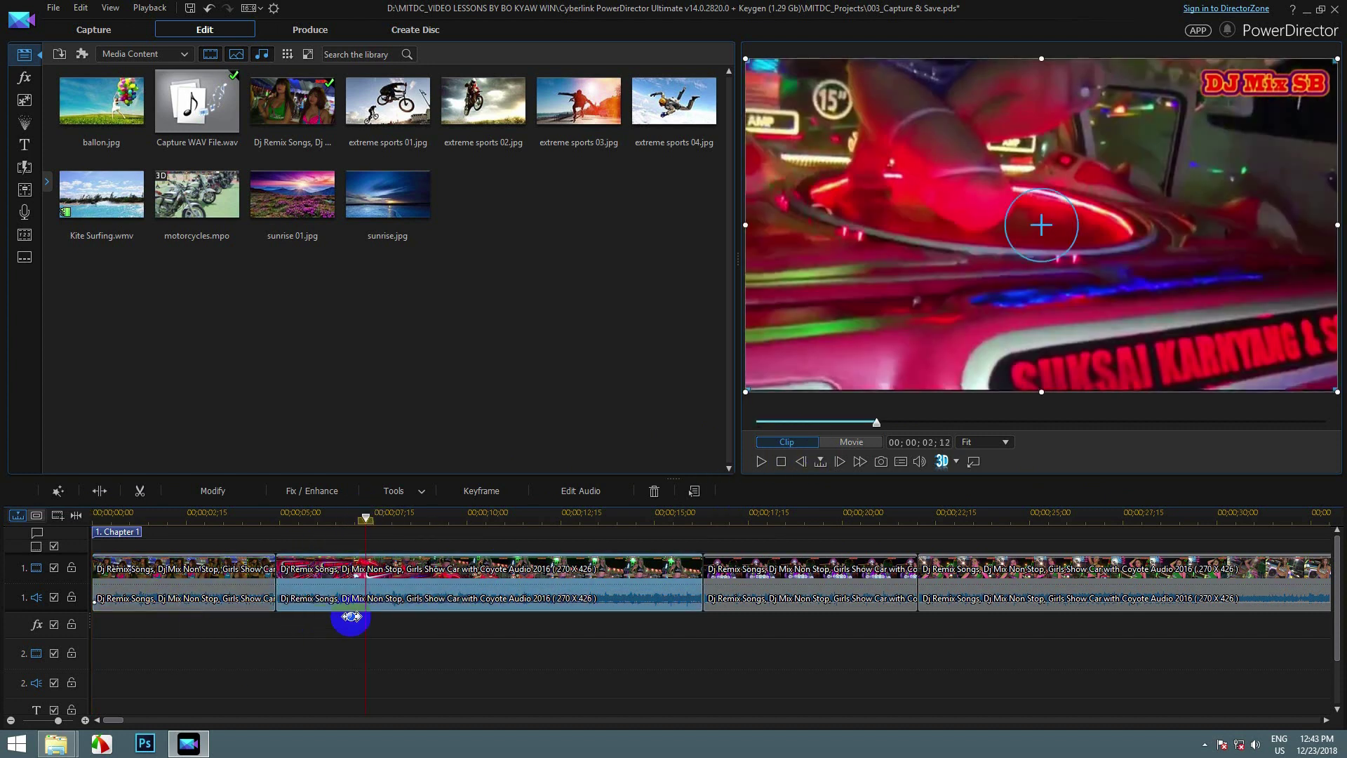
pyautogui.click(845, 442)
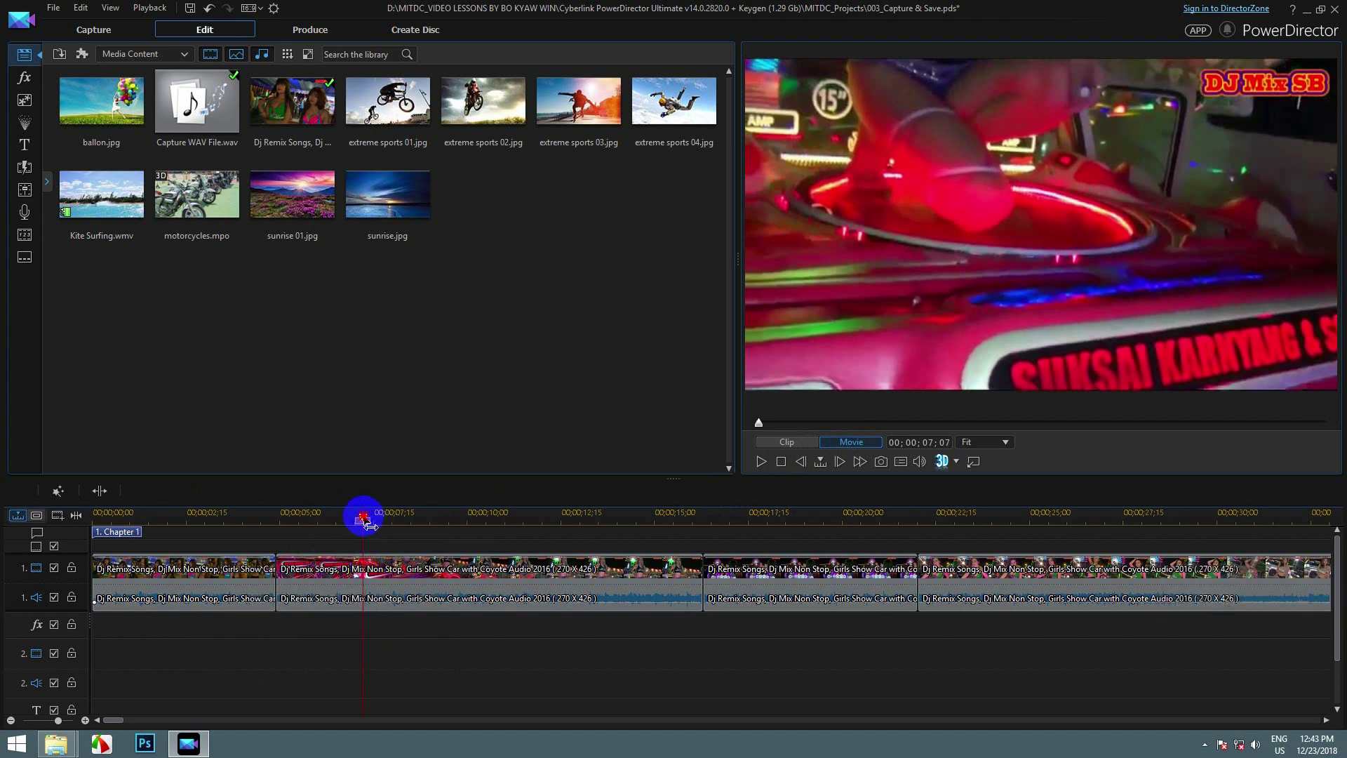
pyautogui.moveTo(363, 520); pyautogui.dragTo(78, 522)
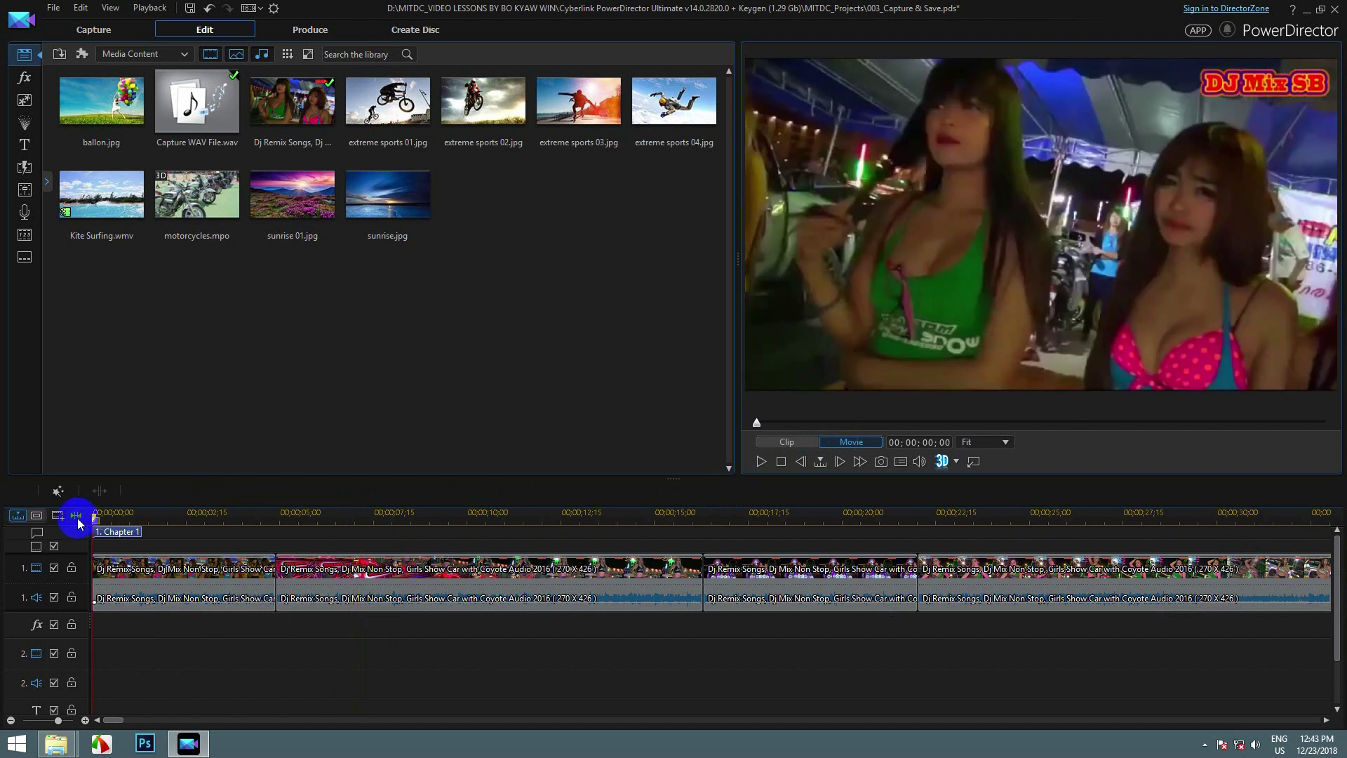
# - Play the movie from the timeline start across the first cut and pause inside the second clip
pyautogui.click(787, 443)
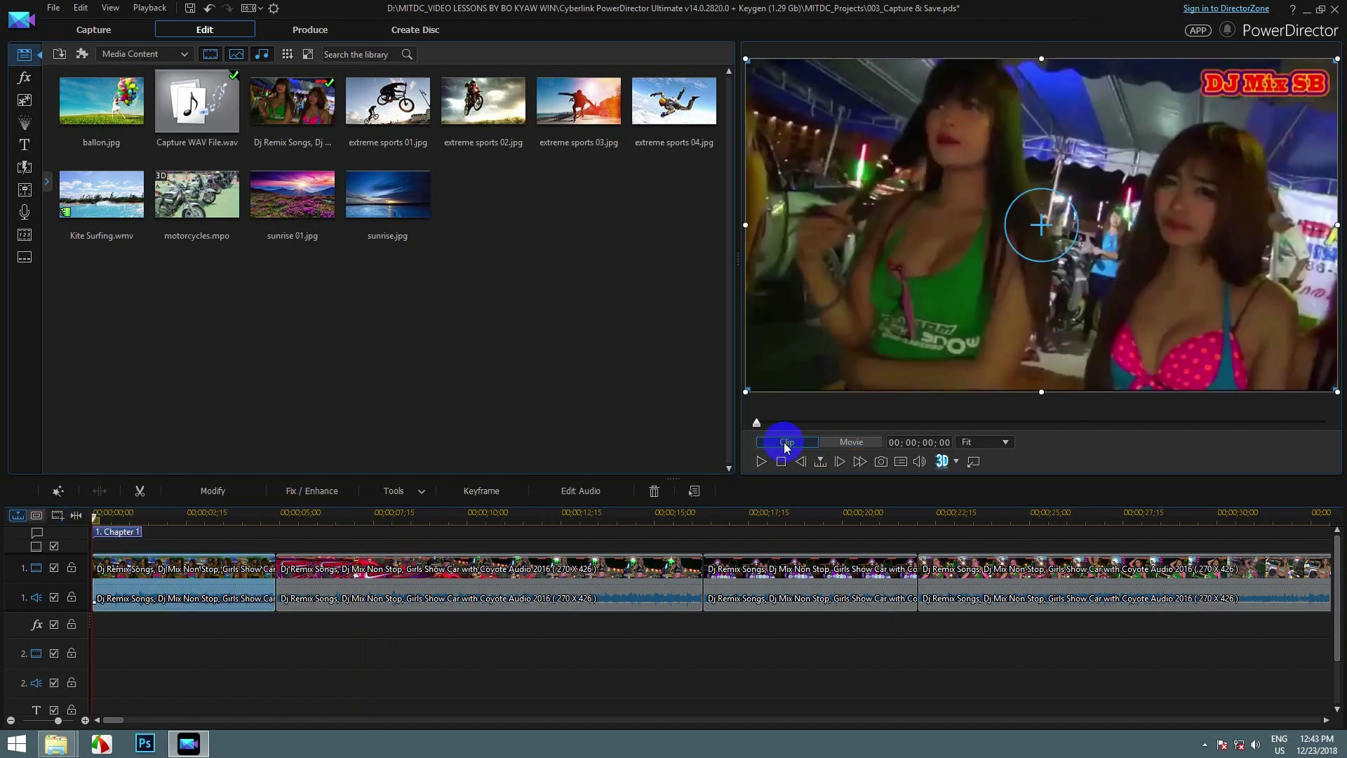
pyautogui.click(759, 462)
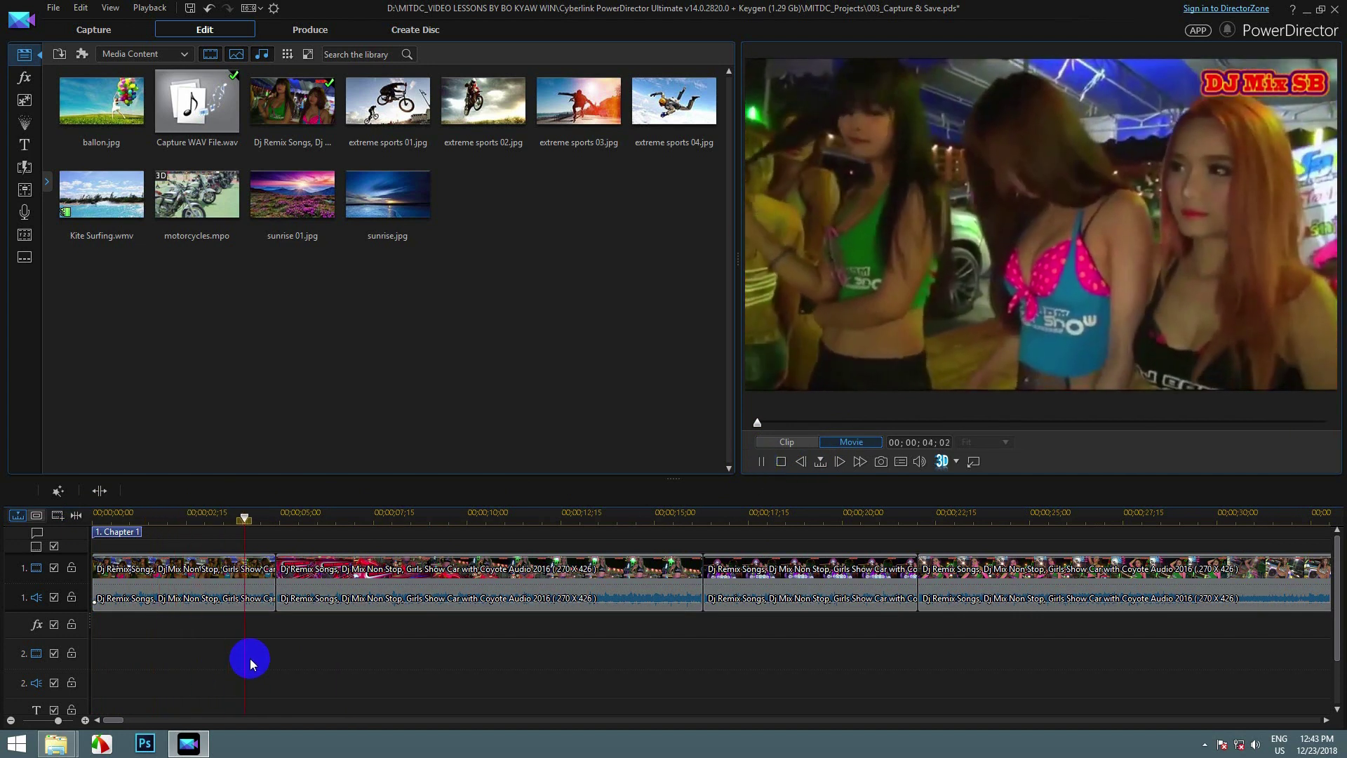
pyautogui.press('space')
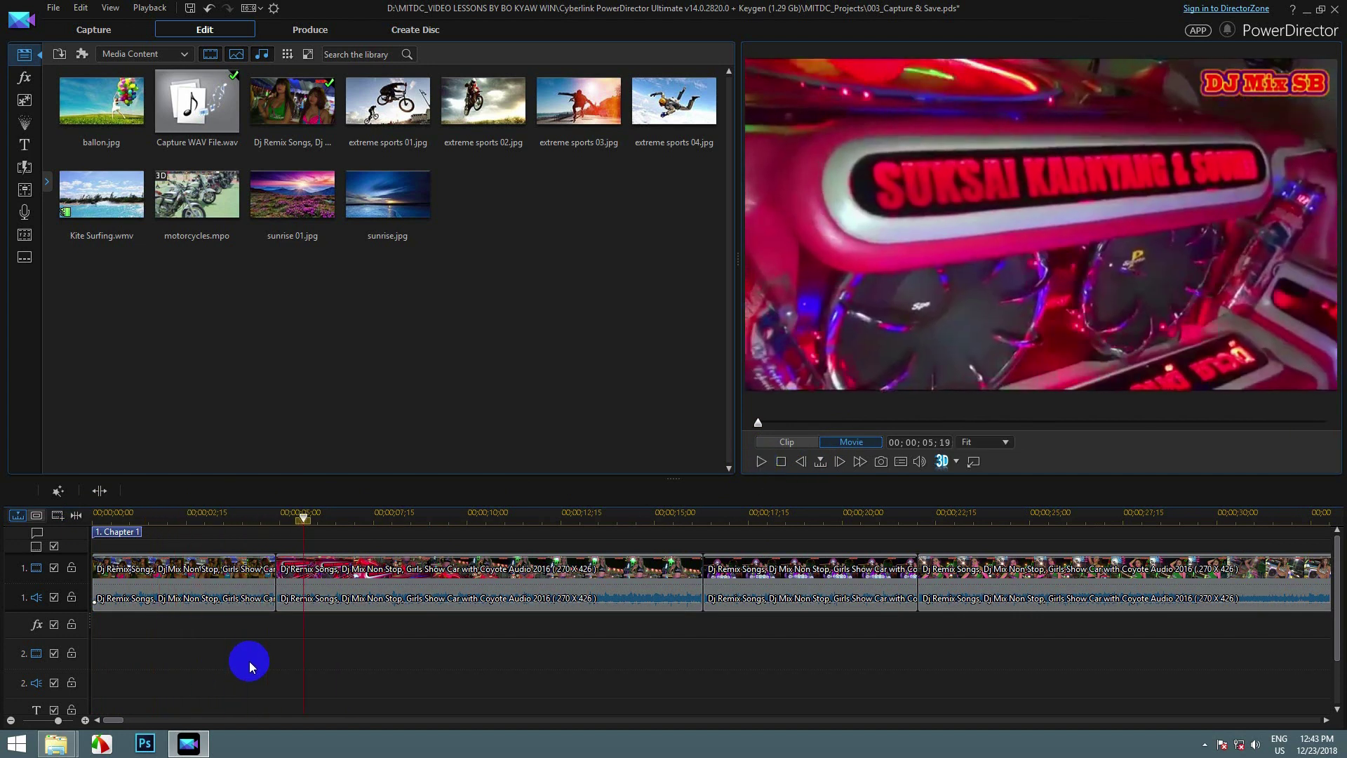
# - Replay the movie from the timeline start and pause near the end of the second clip
pyautogui.moveTo(303, 518); pyautogui.dragTo(115, 516)
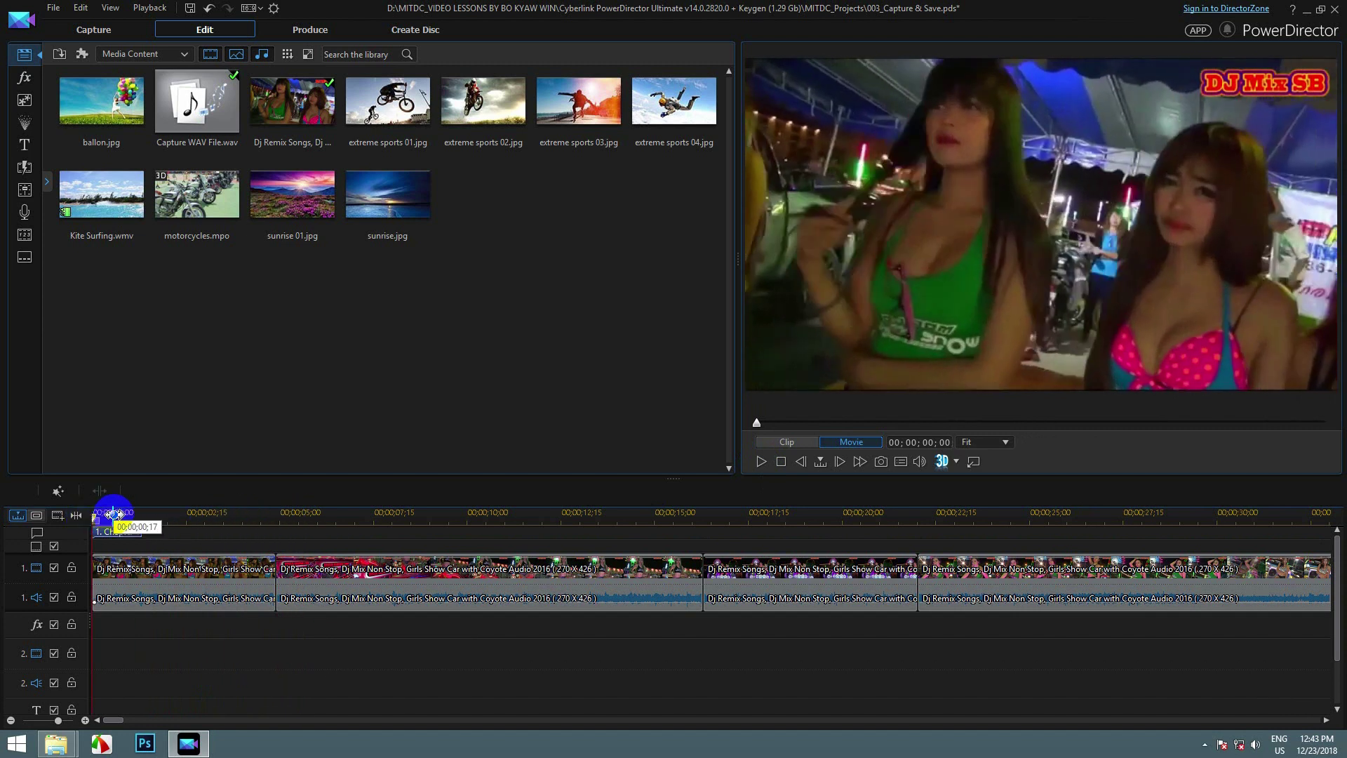
pyautogui.press('space')
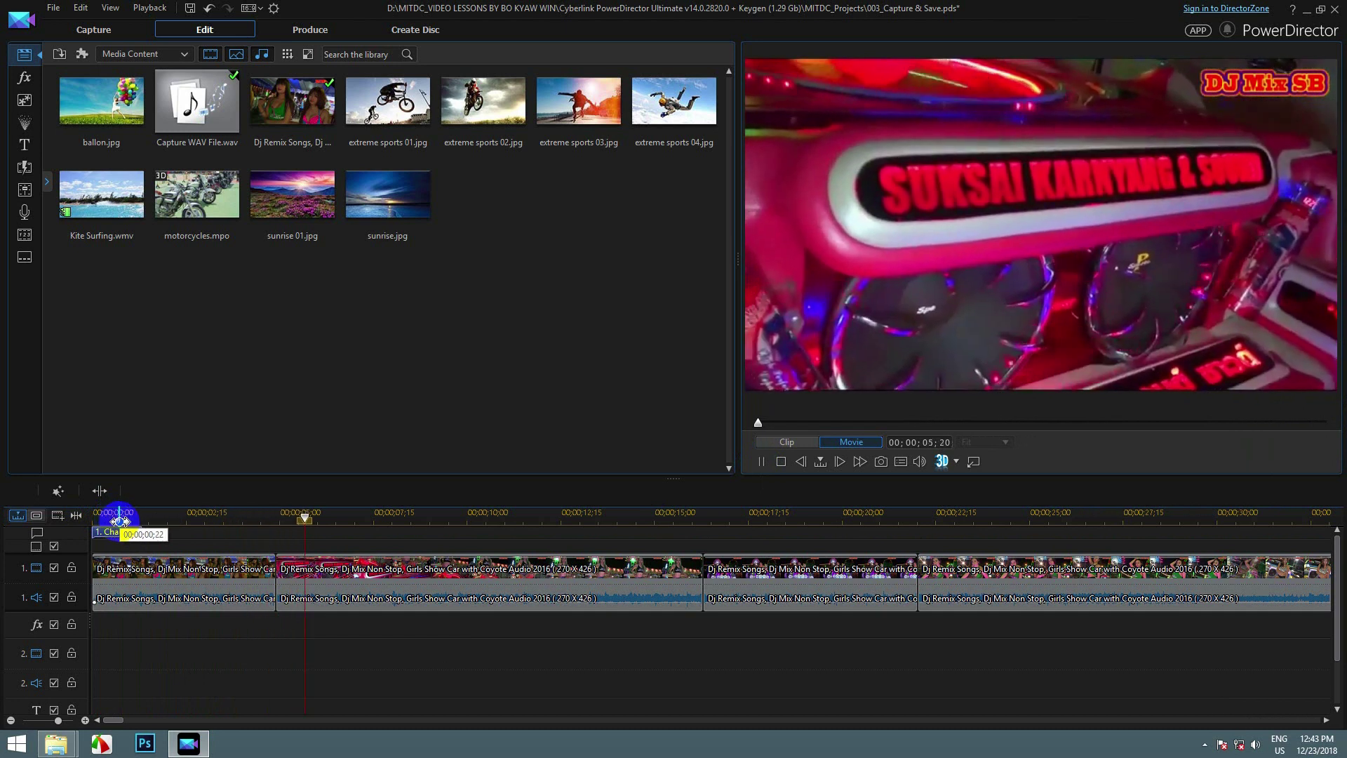
pyautogui.moveTo(119, 521); pyautogui.dragTo(144, 528)
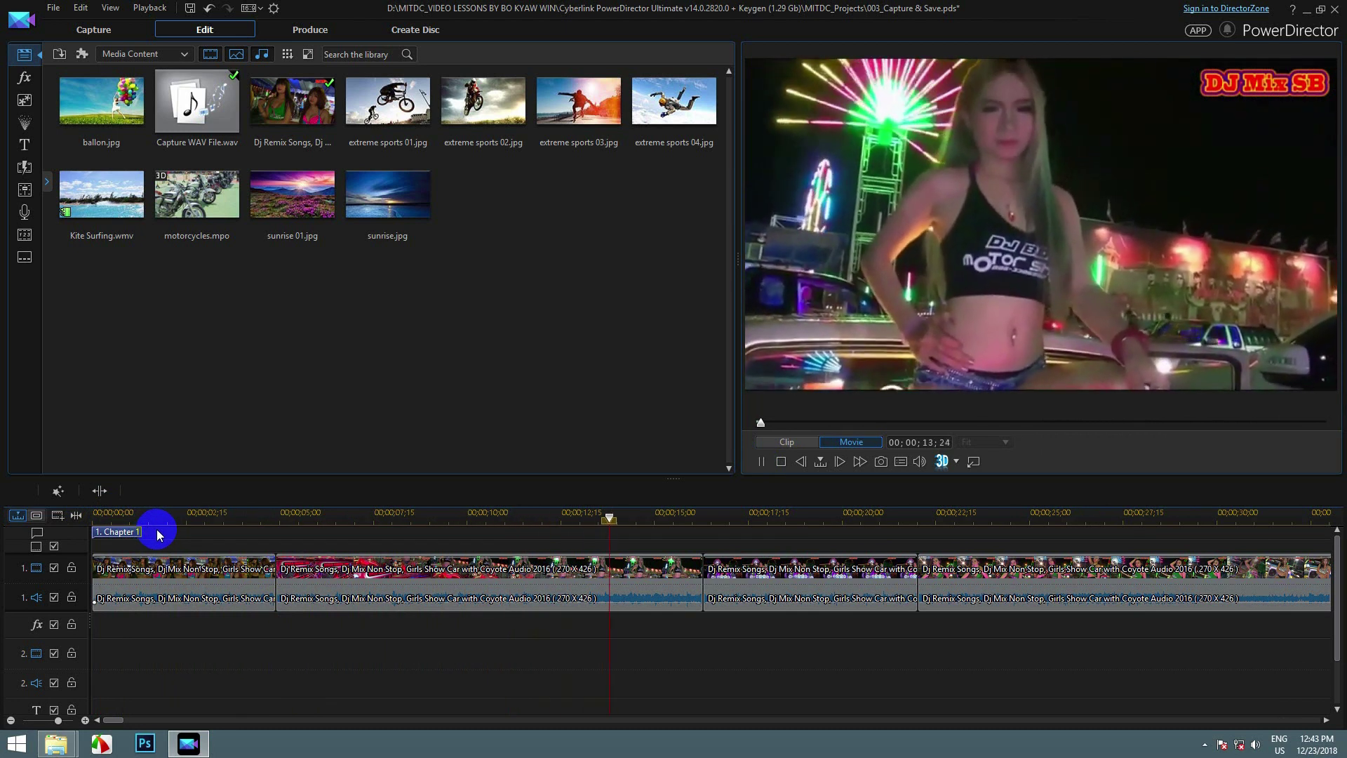
pyautogui.press('space')
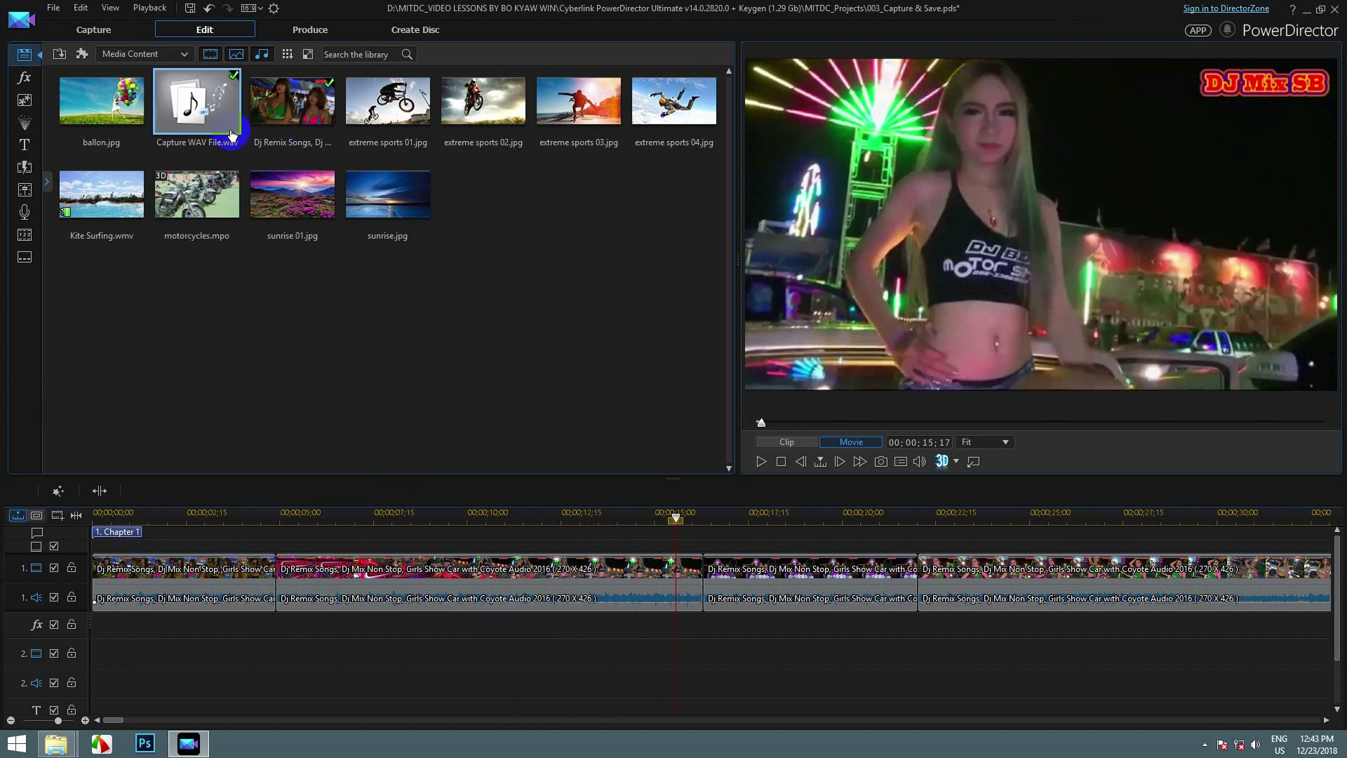
# - Delete Capture WAV File.wav in the media library from the disk
pyautogui.click(197, 117)
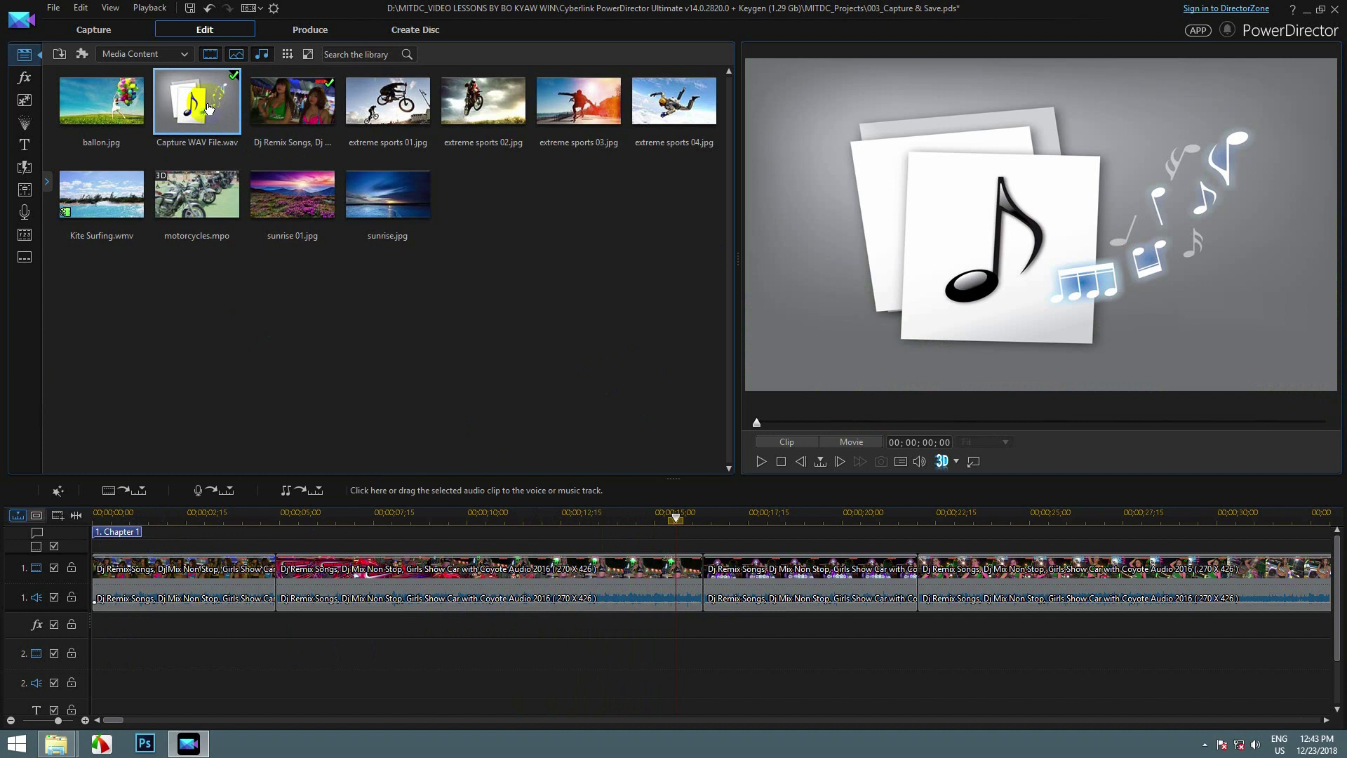
pyautogui.rightClick(209, 108)
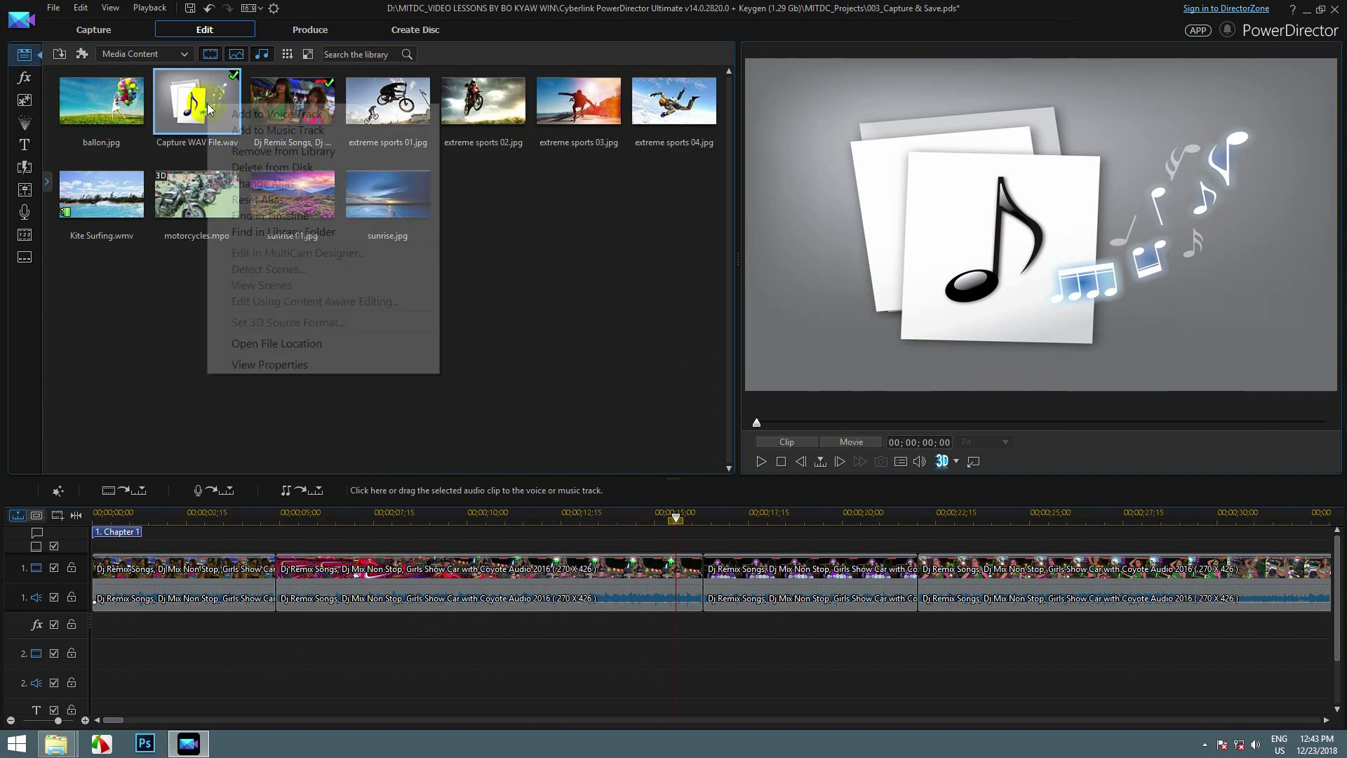
pyautogui.click(299, 169)
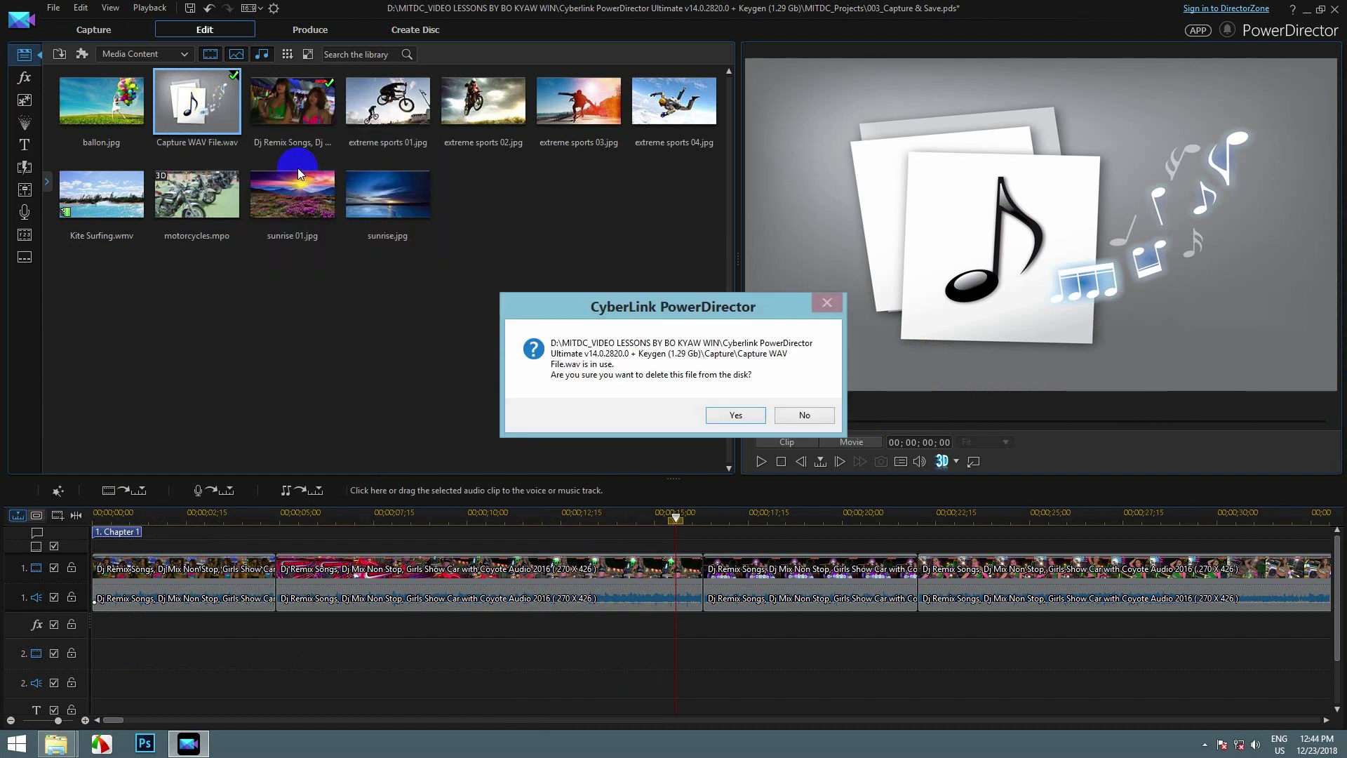
pyautogui.click(706, 408)
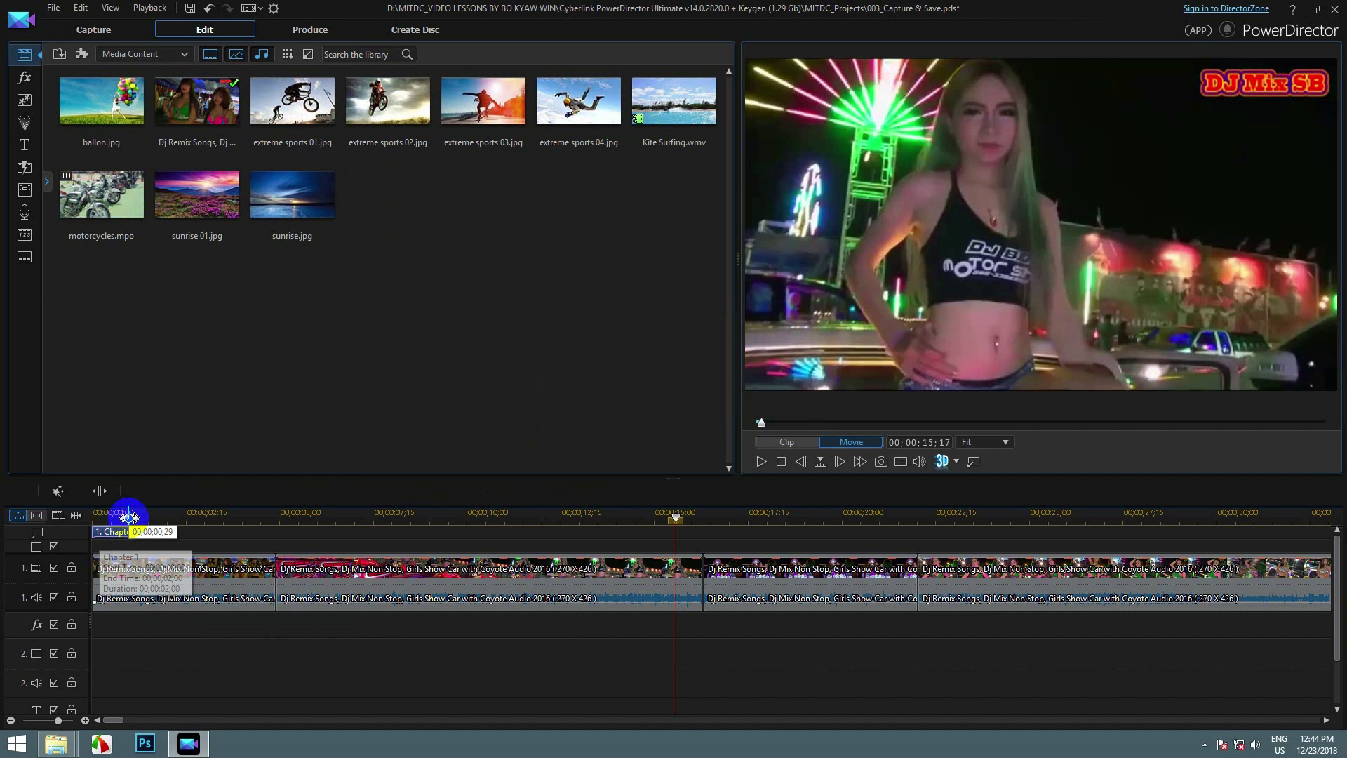
# - Return the playhead to the timeline start, show more of the split clips, and play the movie
pyautogui.moveTo(119, 515); pyautogui.dragTo(65, 528)
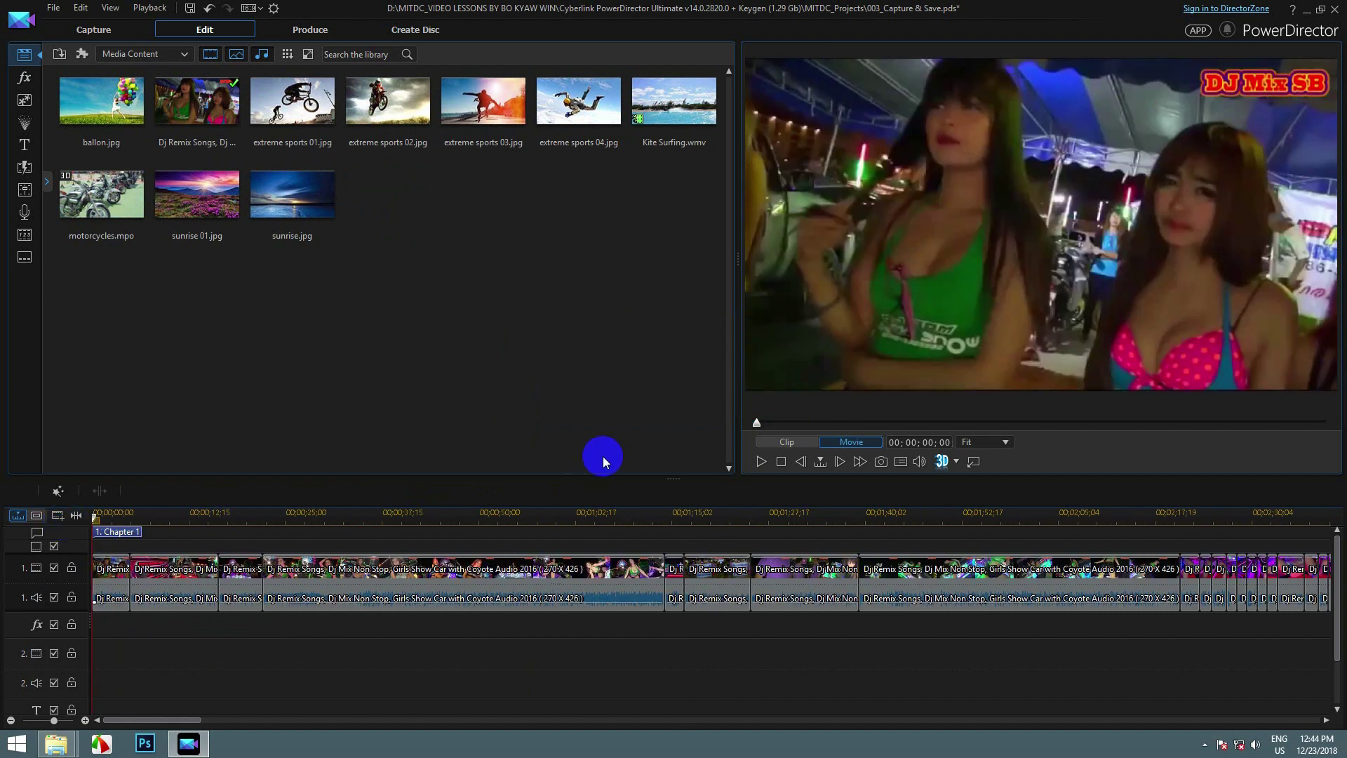
pyautogui.click(763, 461)
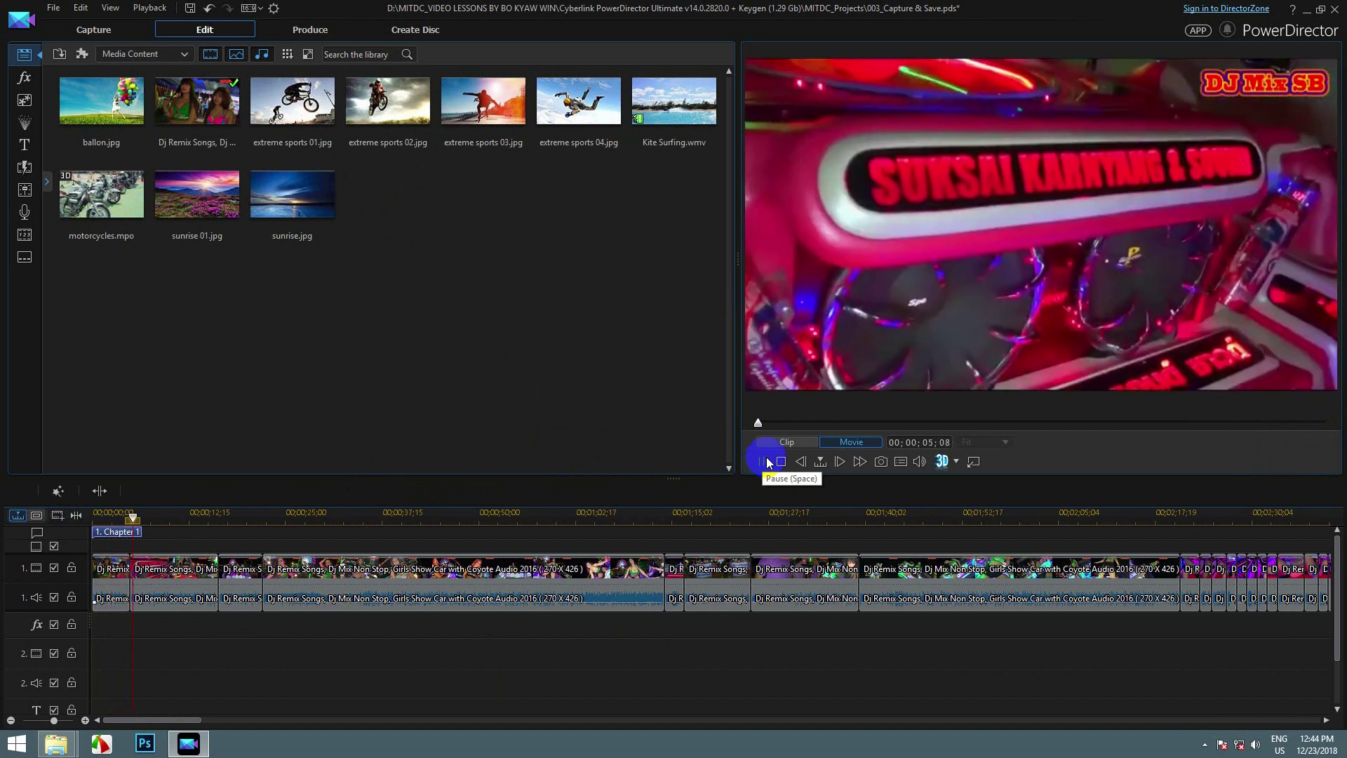
# - Stop the movie playback inside the second clip and return the playhead to the timeline start
pyautogui.click(761, 461)
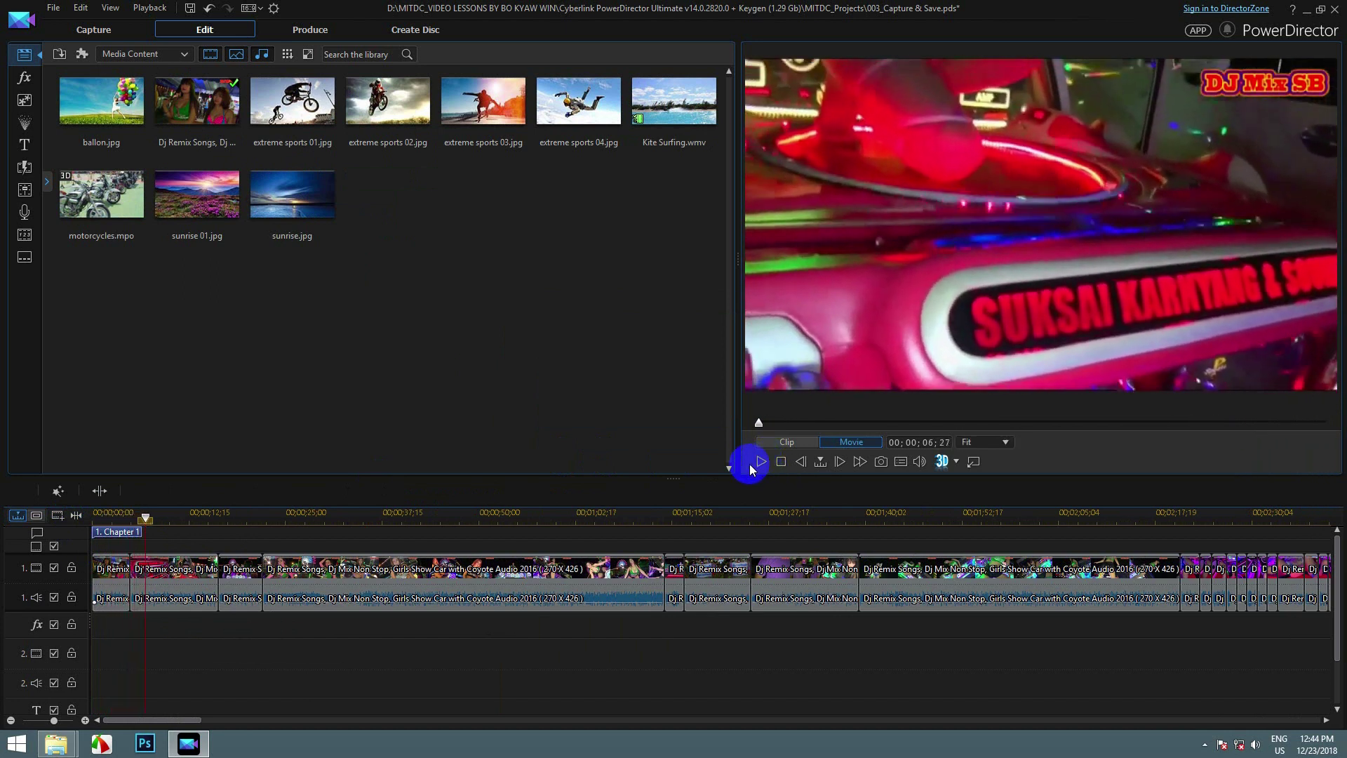
pyautogui.click(781, 461)
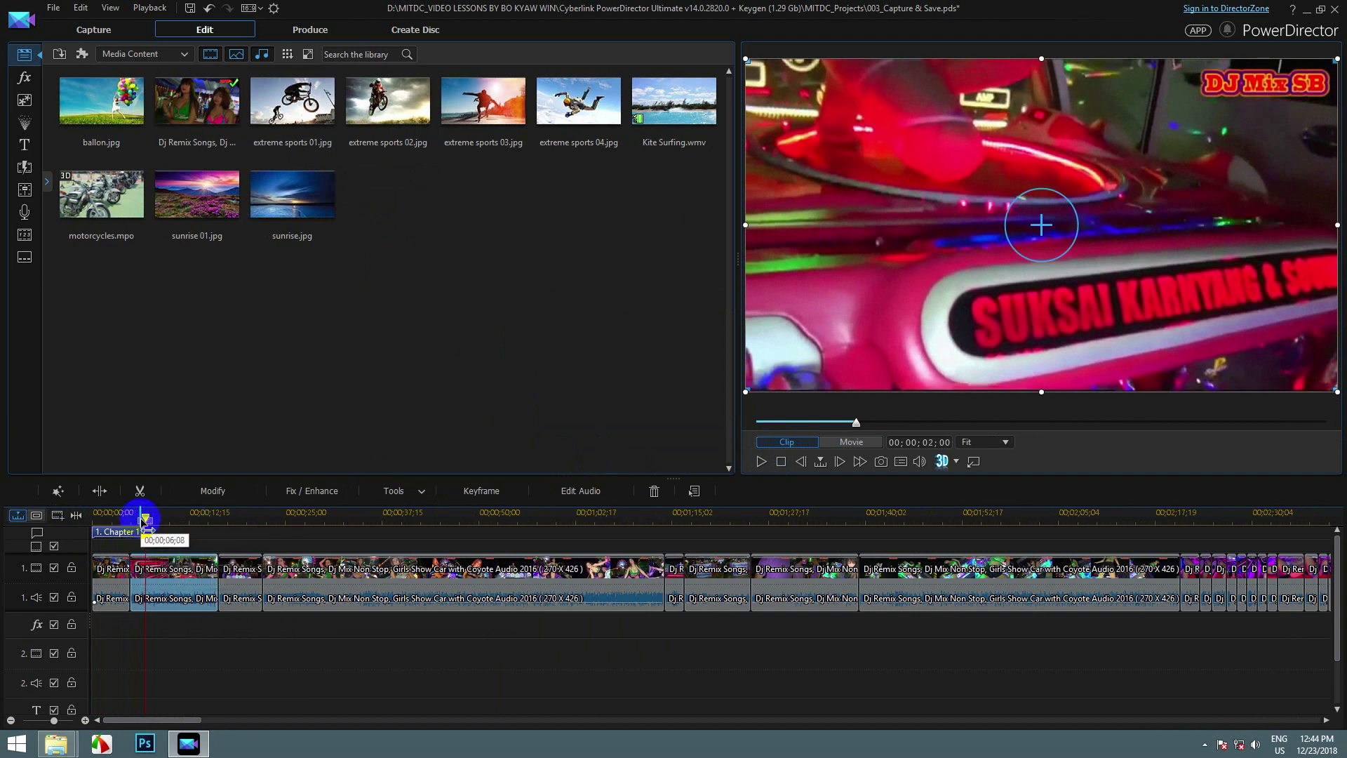
pyautogui.click(83, 519)
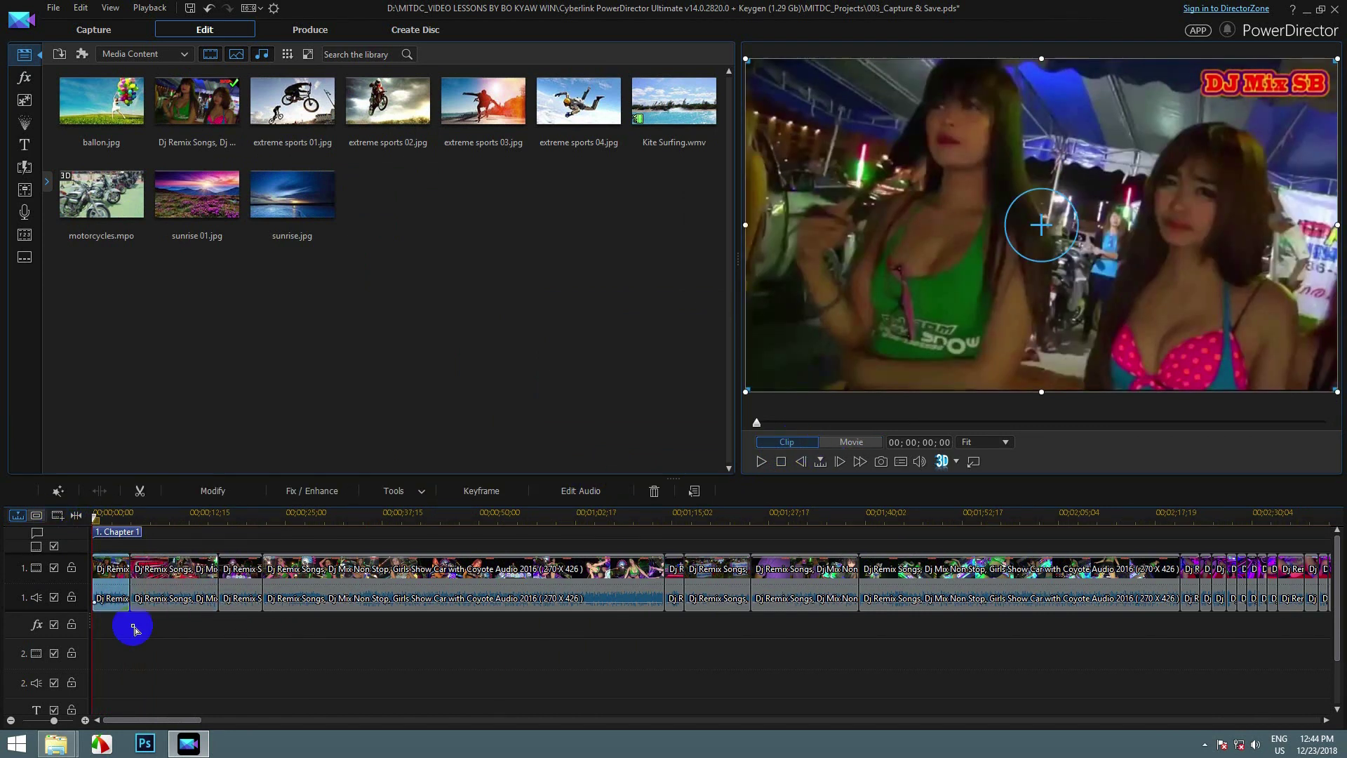
# - Play the movie from the timeline start across the first cut and pause early in the second clip
pyautogui.moveTo(351, 518); pyautogui.dragTo(708, 513)
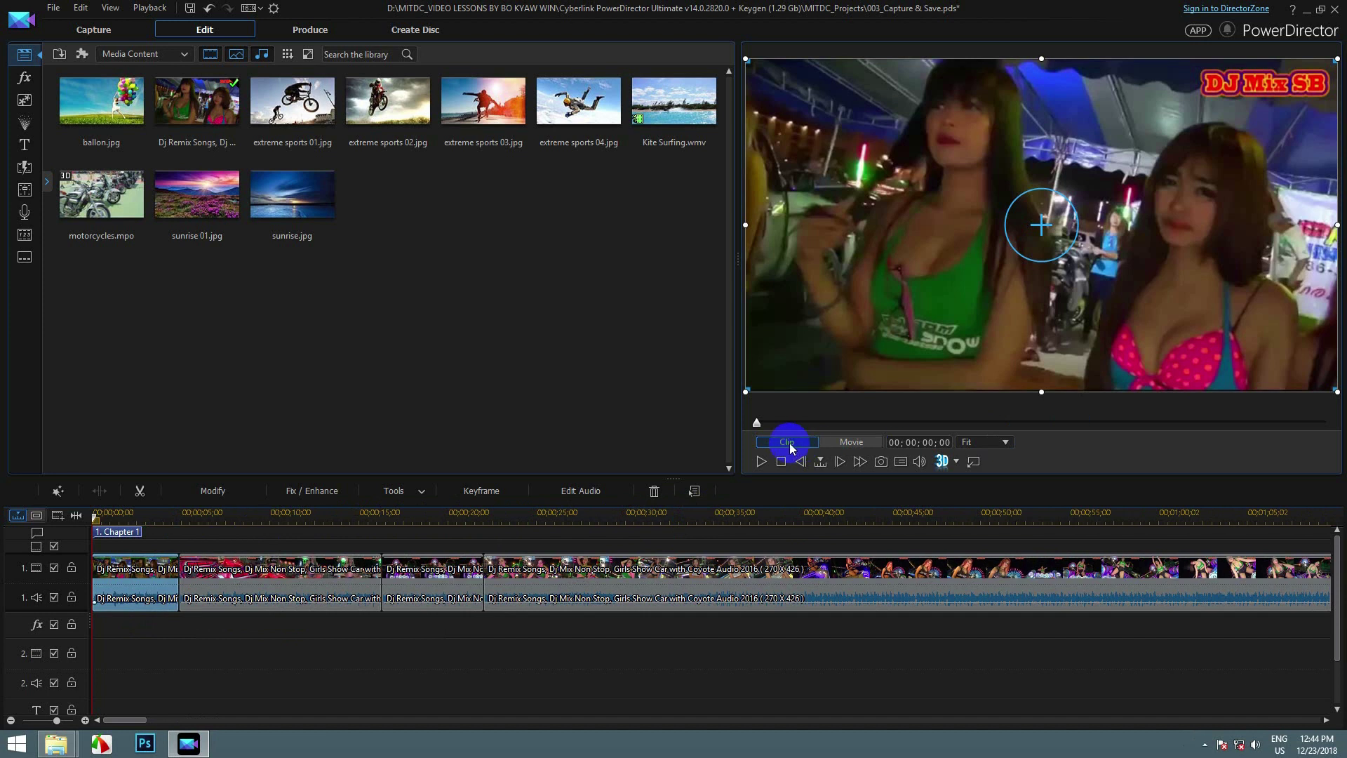
pyautogui.click(757, 461)
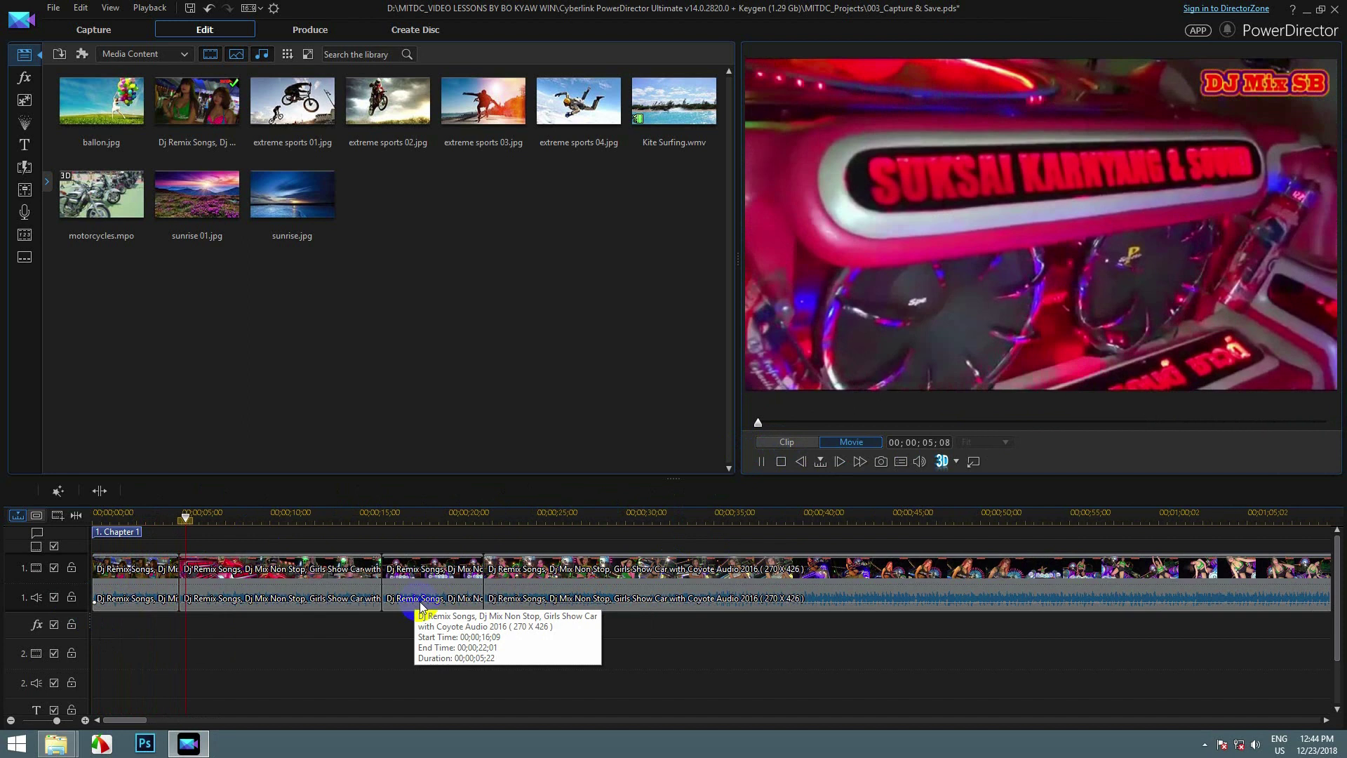
pyautogui.press('space')
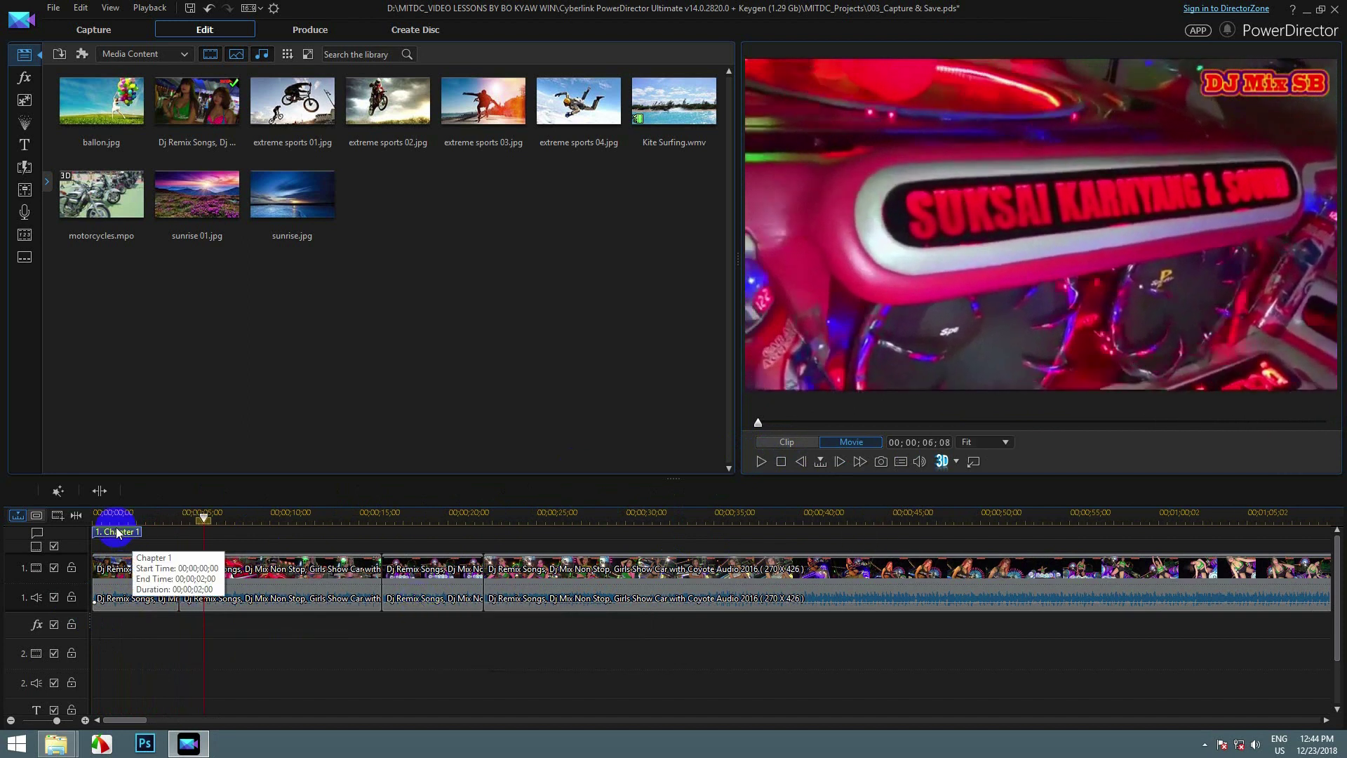
# - Return the playhead to the timeline start, select the first clip and play the movie from there
pyautogui.moveTo(203, 518); pyautogui.dragTo(96, 521)
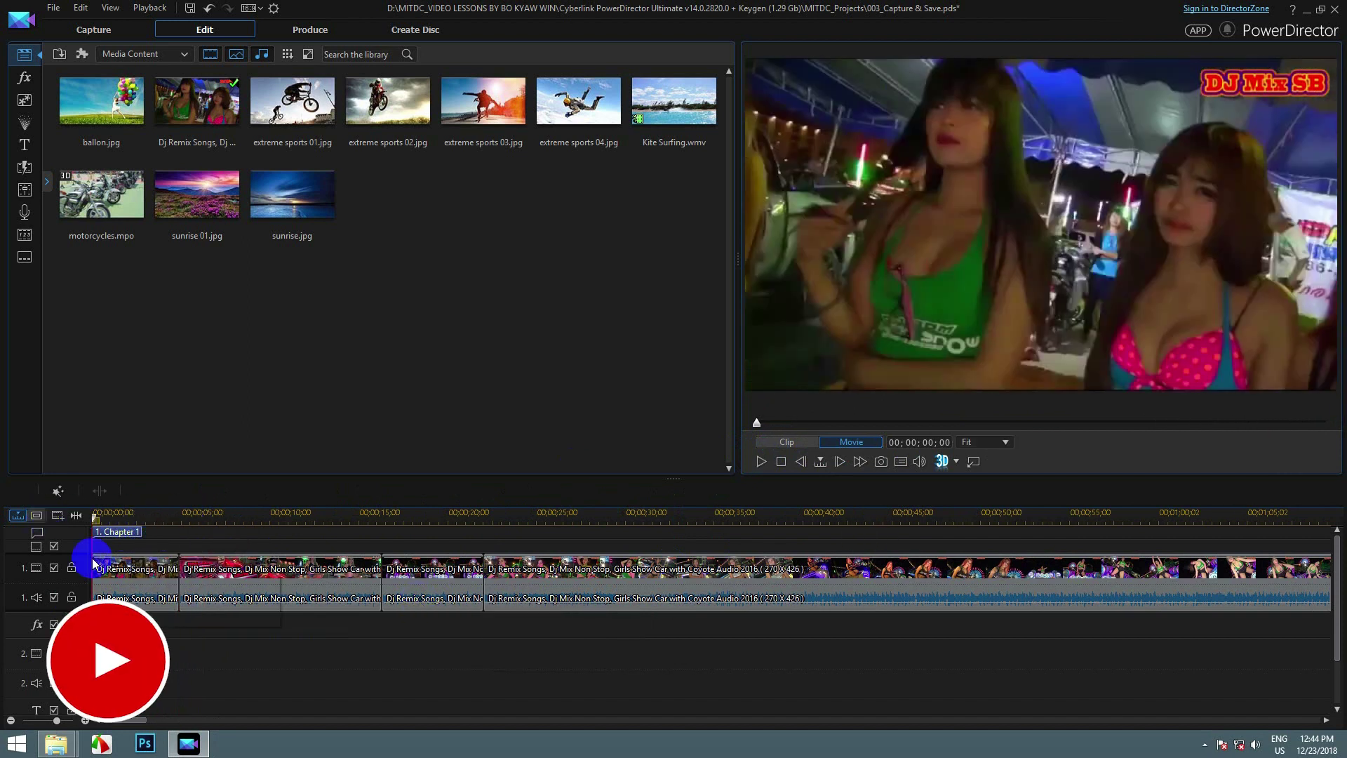
pyautogui.click(113, 568)
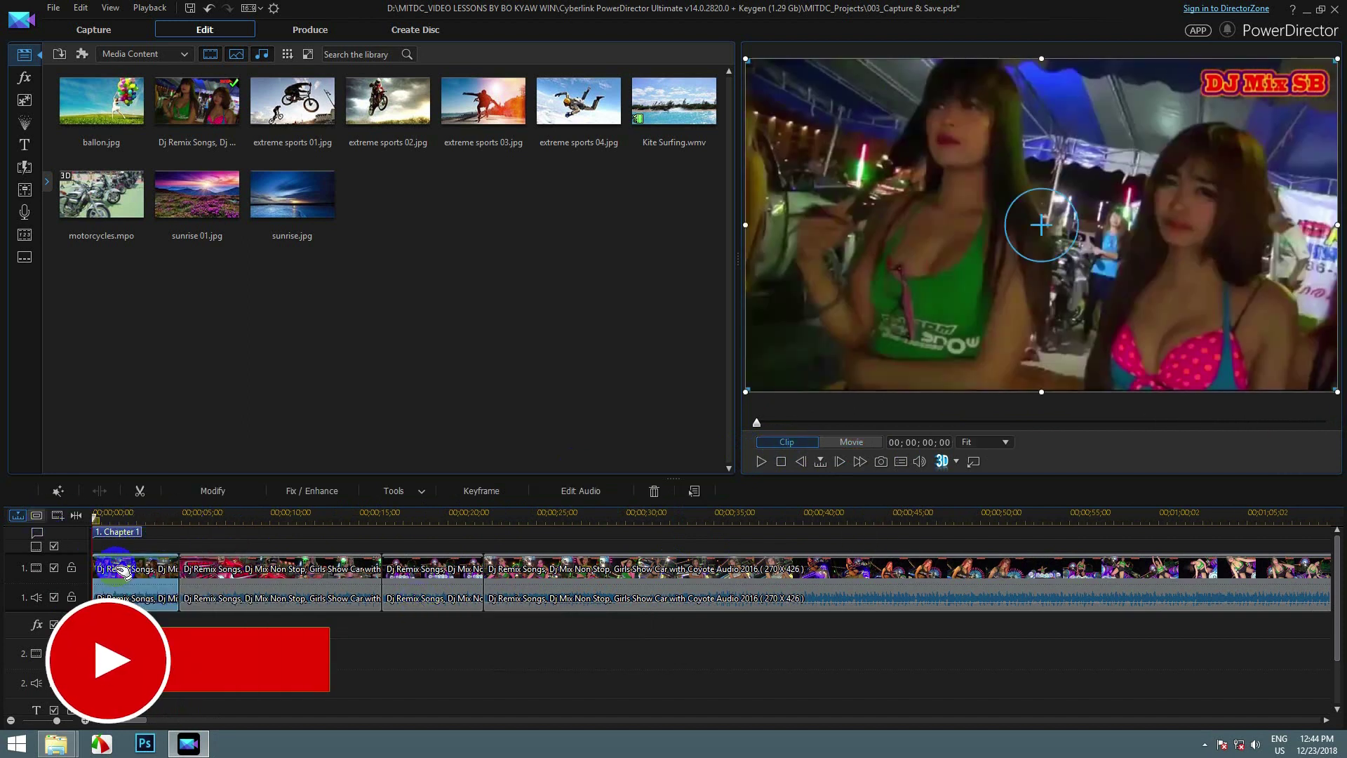
pyautogui.click(759, 463)
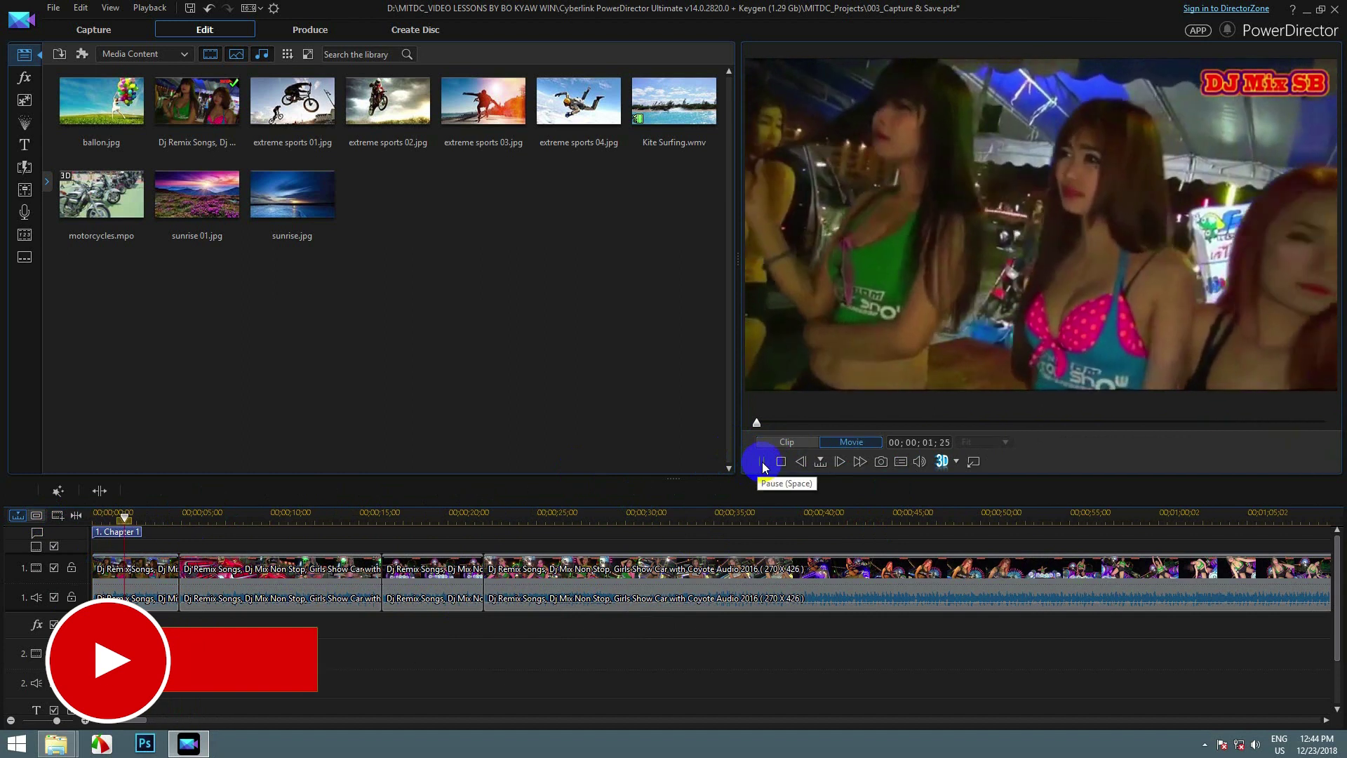
# - Replay the movie from the timeline start through the first two clips and pause inside the third clip
pyautogui.moveTo(100, 520)
pyautogui.mouseDown()
pyautogui.moveTo(141, 517)
pyautogui.moveTo(108, 514)
pyautogui.mouseUp()
pyautogui.click(112, 567)
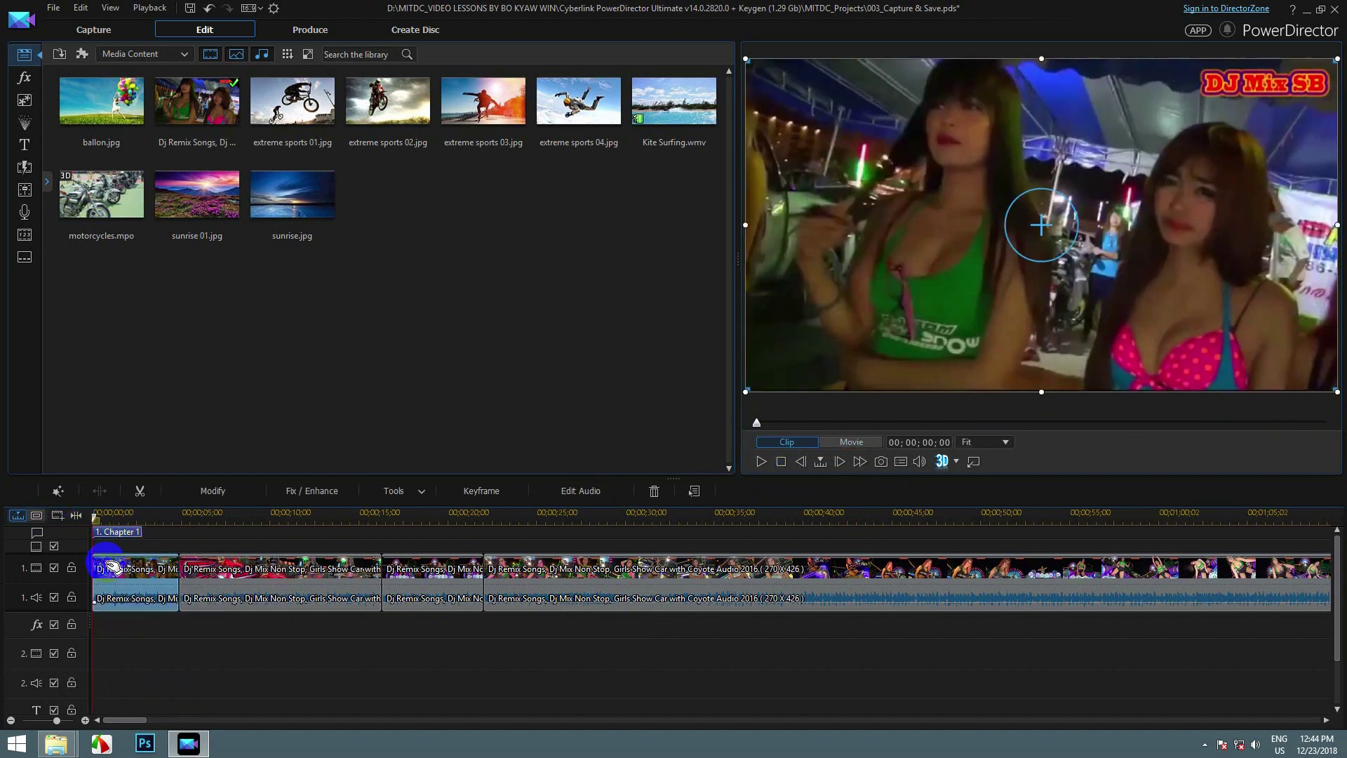
pyautogui.press('space')
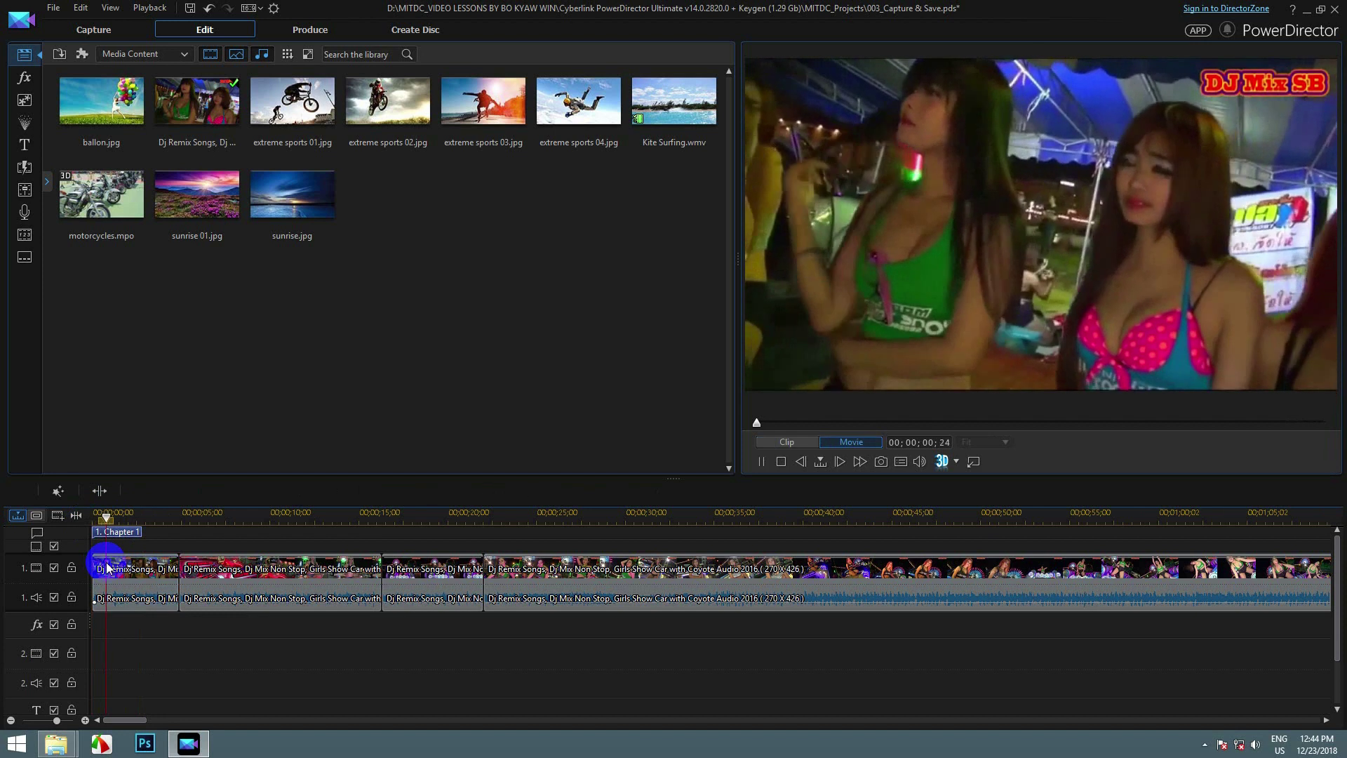
pyautogui.click(787, 441)
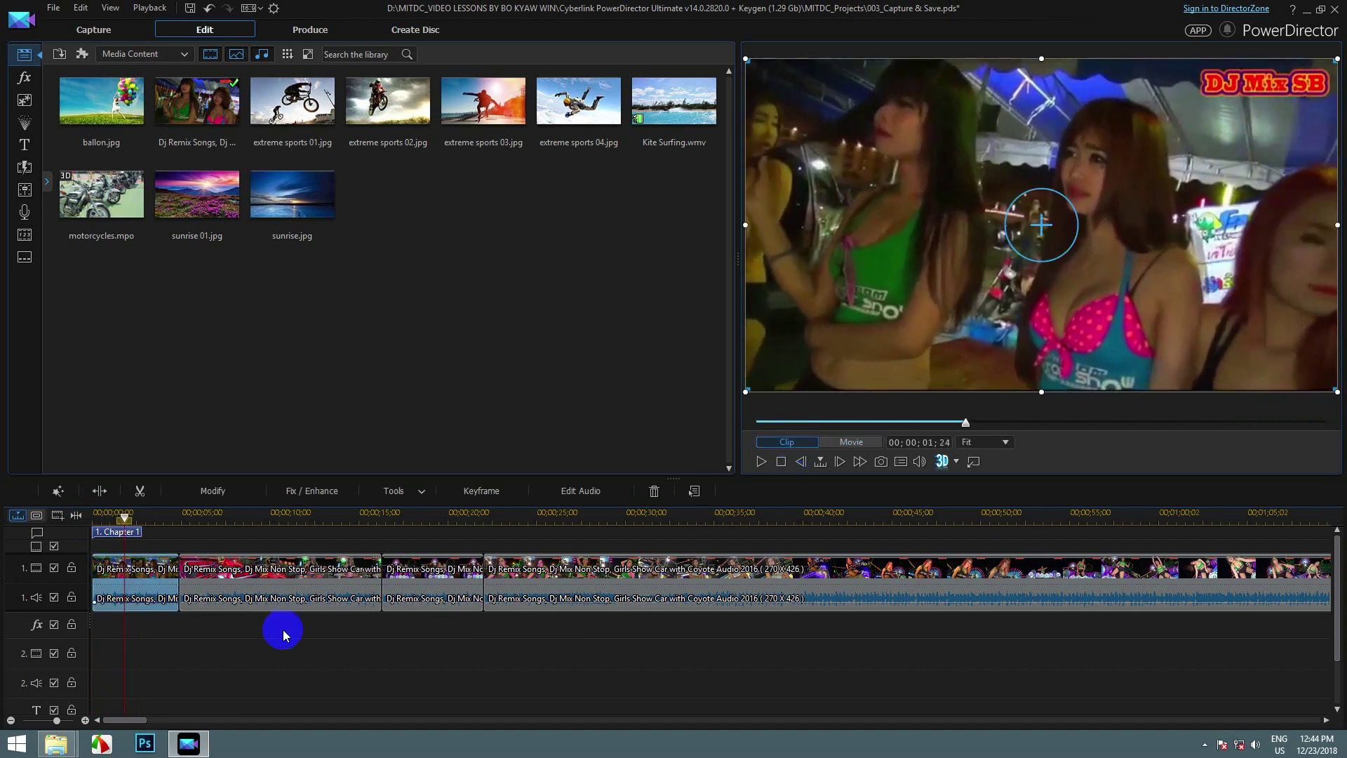
pyautogui.press('space')
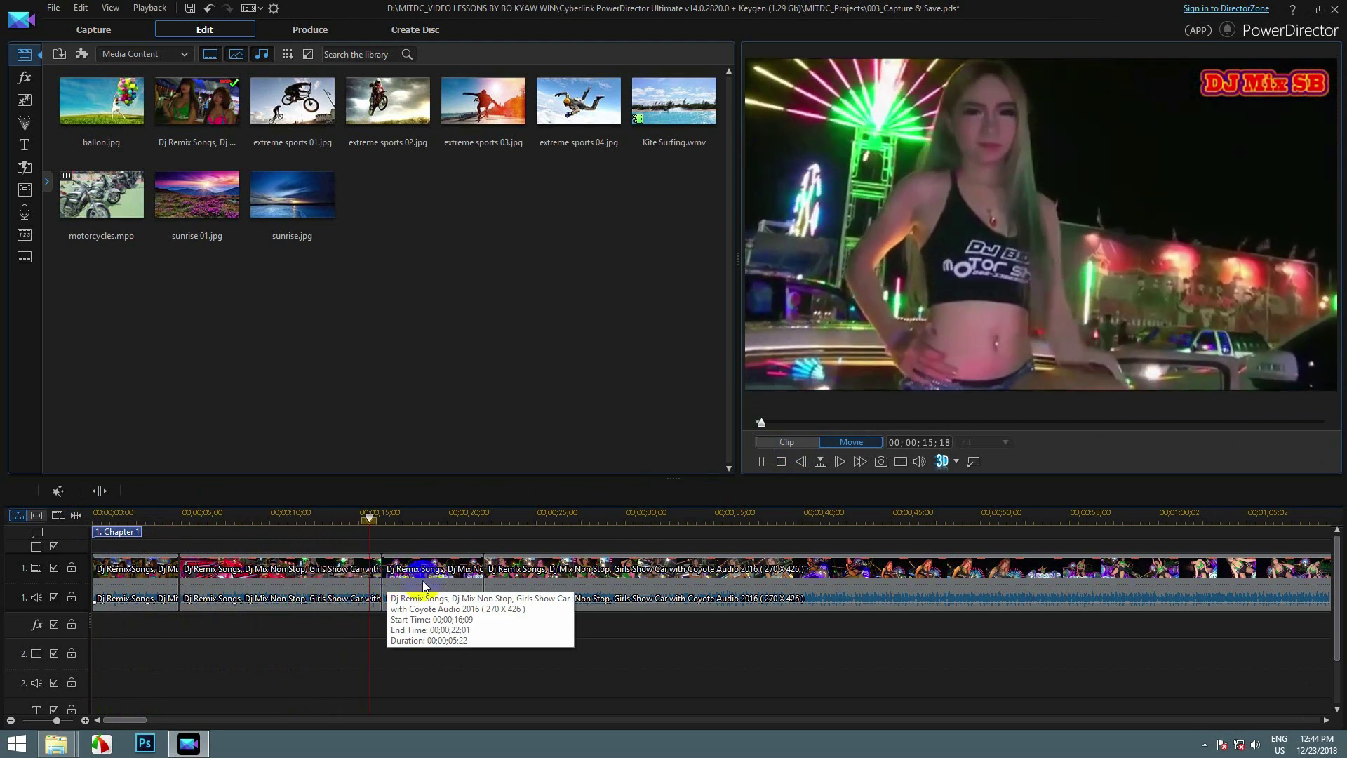
pyautogui.click(218, 633)
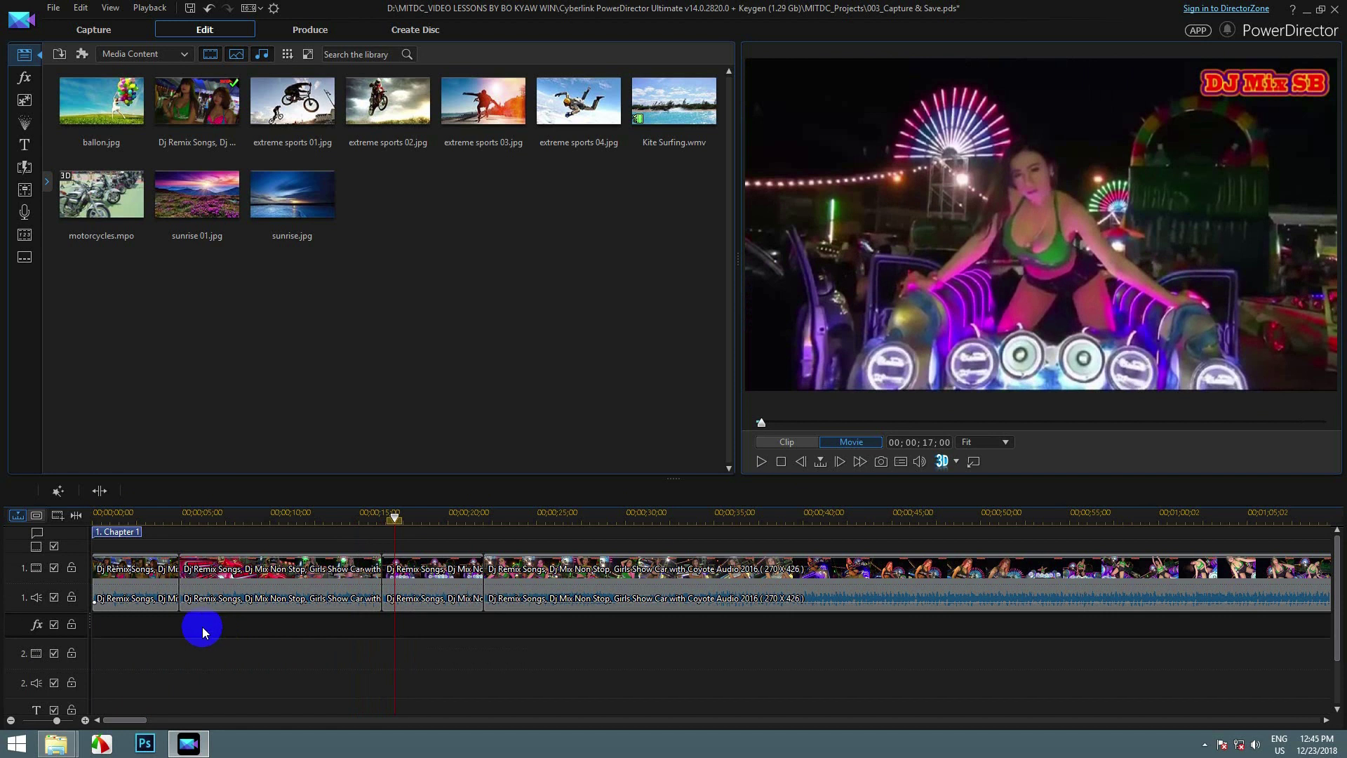
# - Play the movie from about 00;00;02;06 into the second clip, select that clip and move the playhead to 00;00;13;08
pyautogui.click(133, 531)
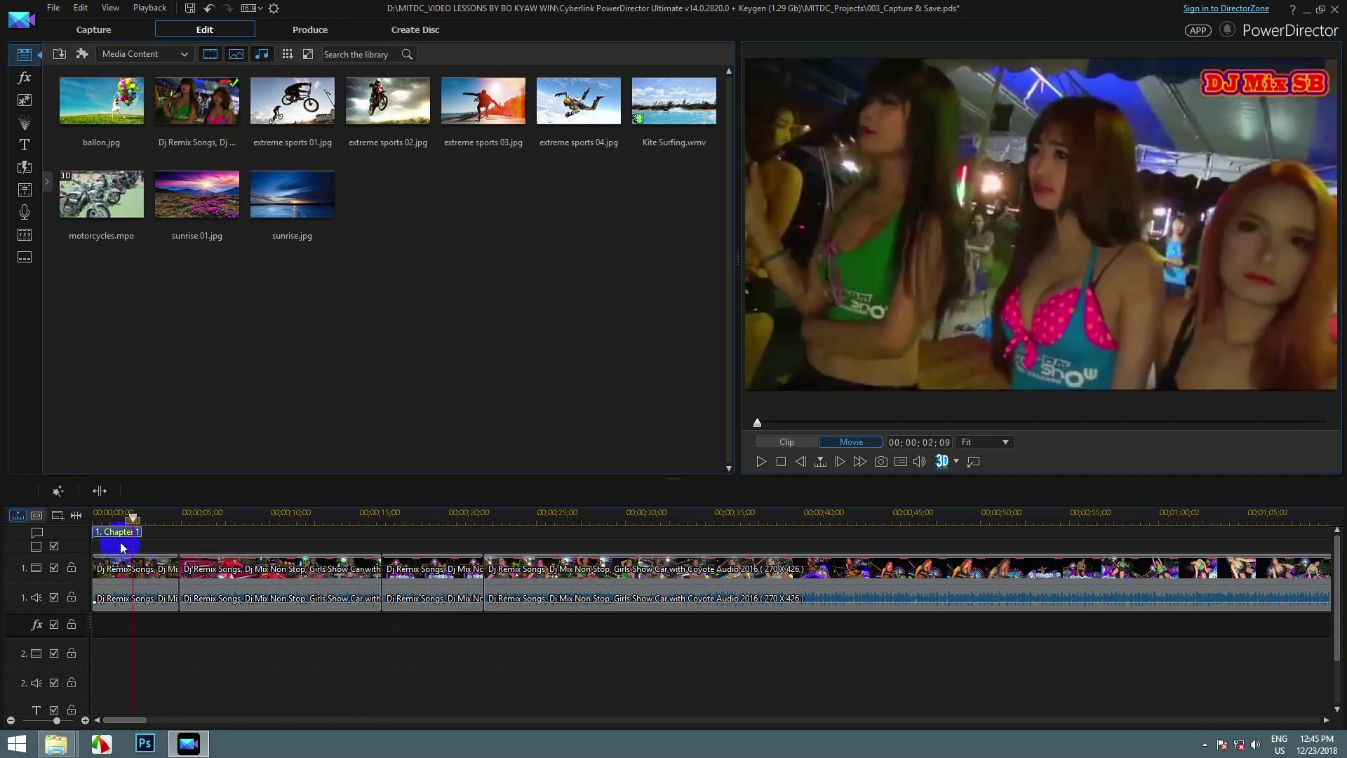
pyautogui.moveTo(115, 515); pyautogui.dragTo(138, 523)
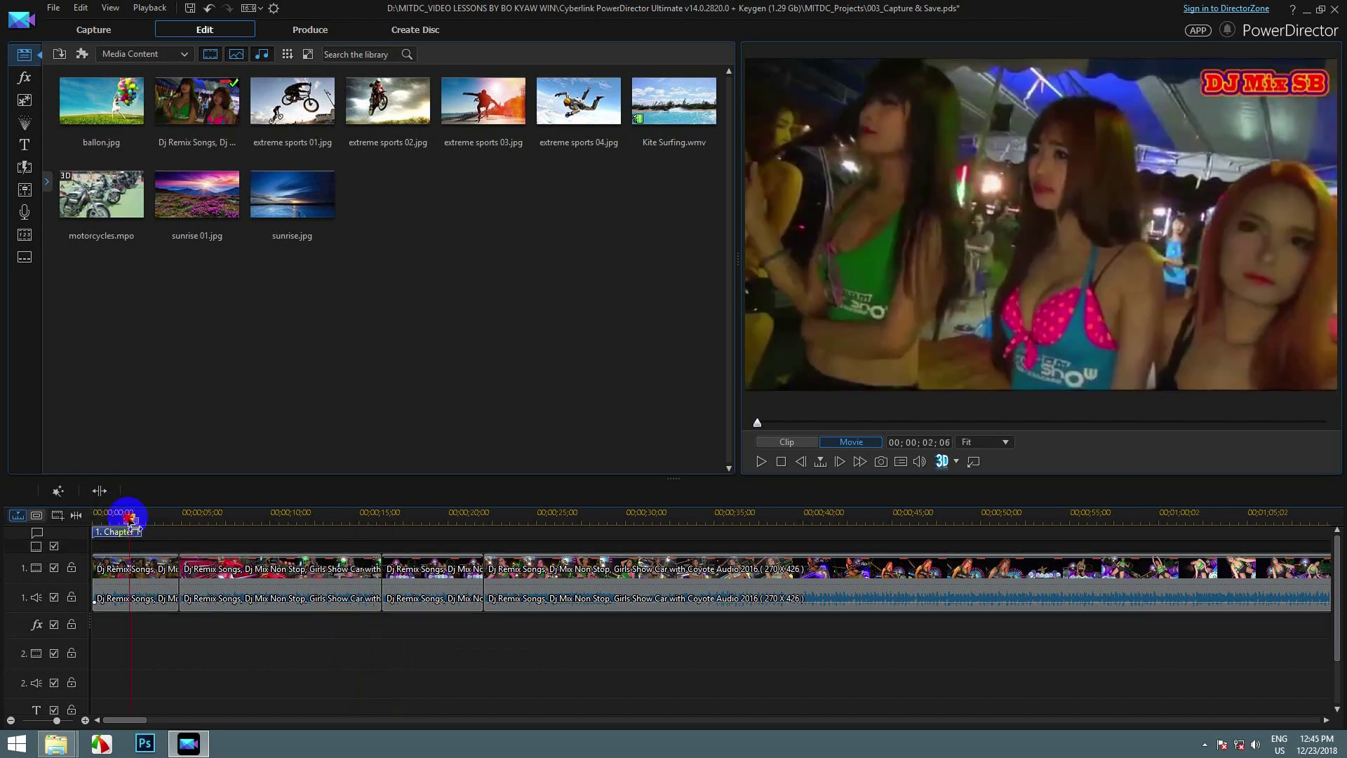
pyautogui.press('space')
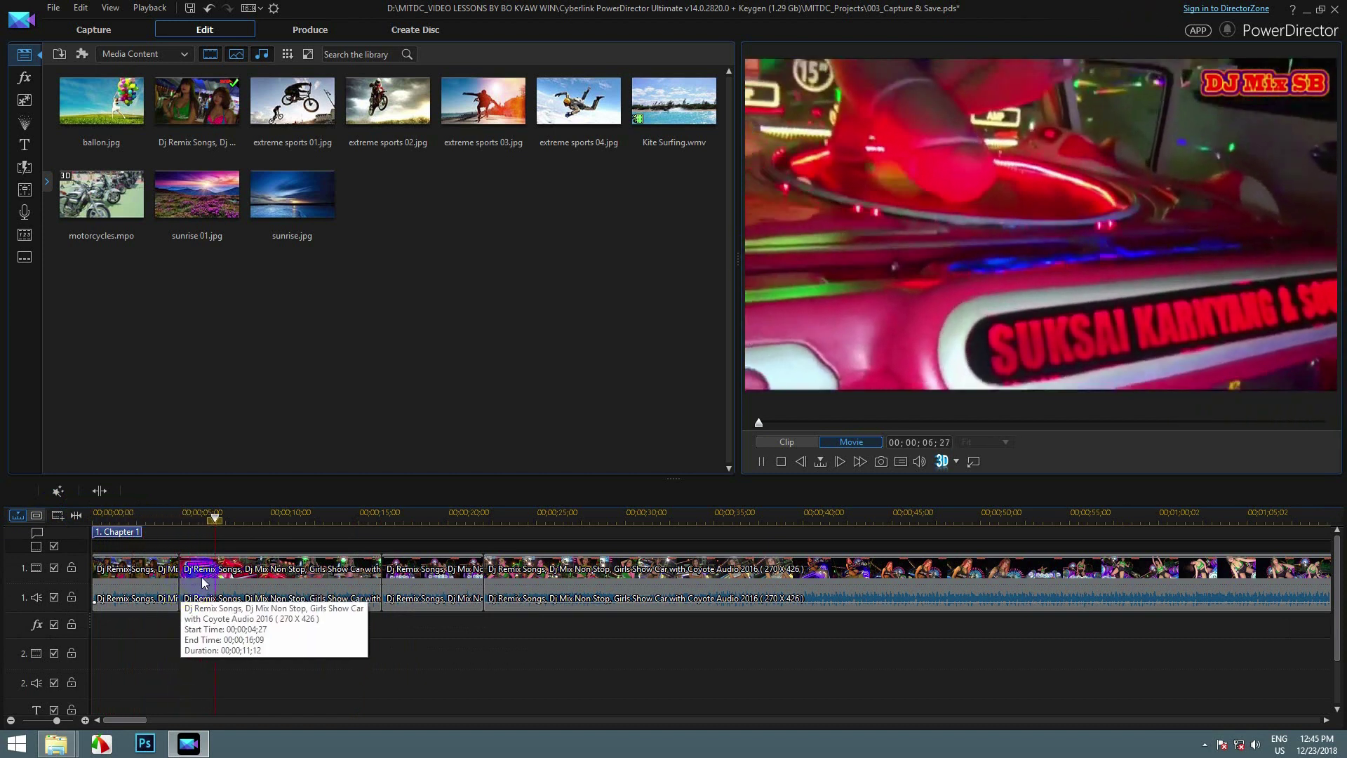
pyautogui.click(210, 587)
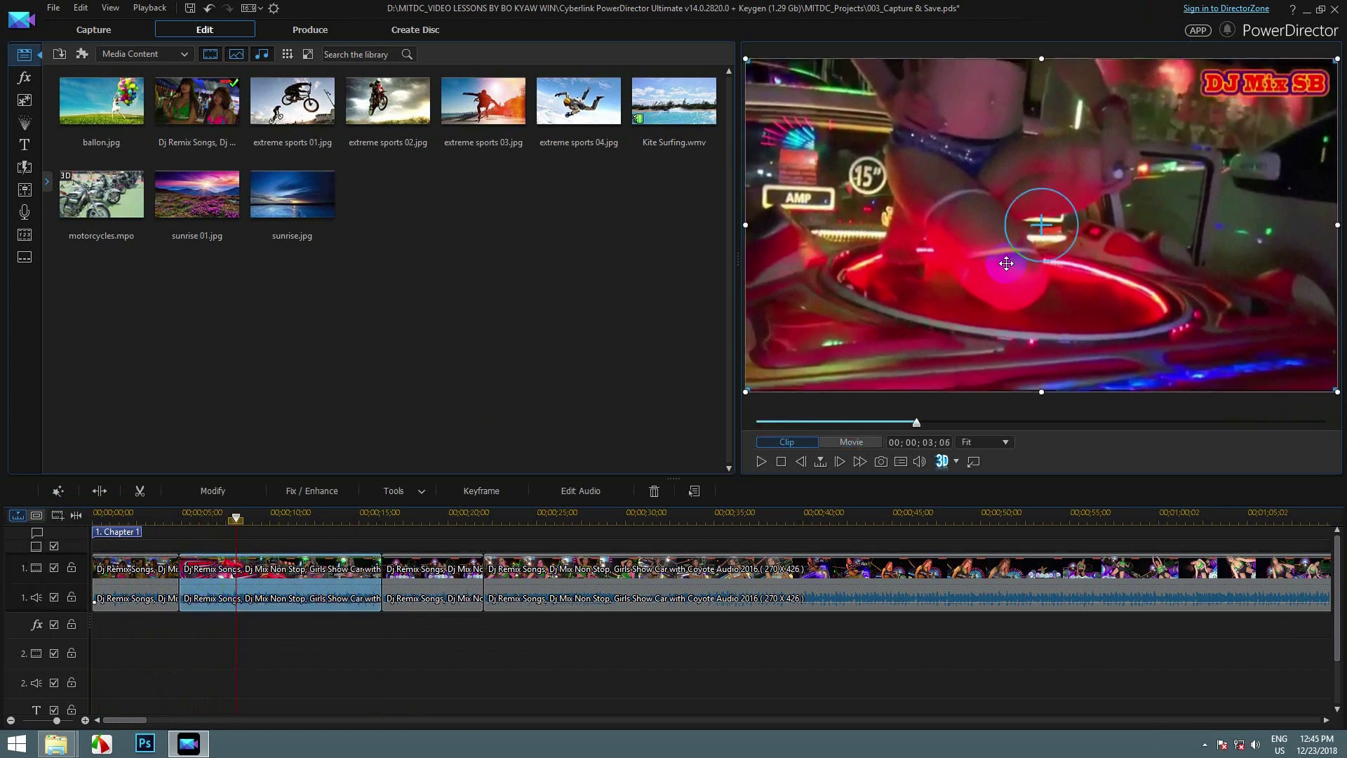
pyautogui.moveTo(239, 518); pyautogui.dragTo(332, 531)
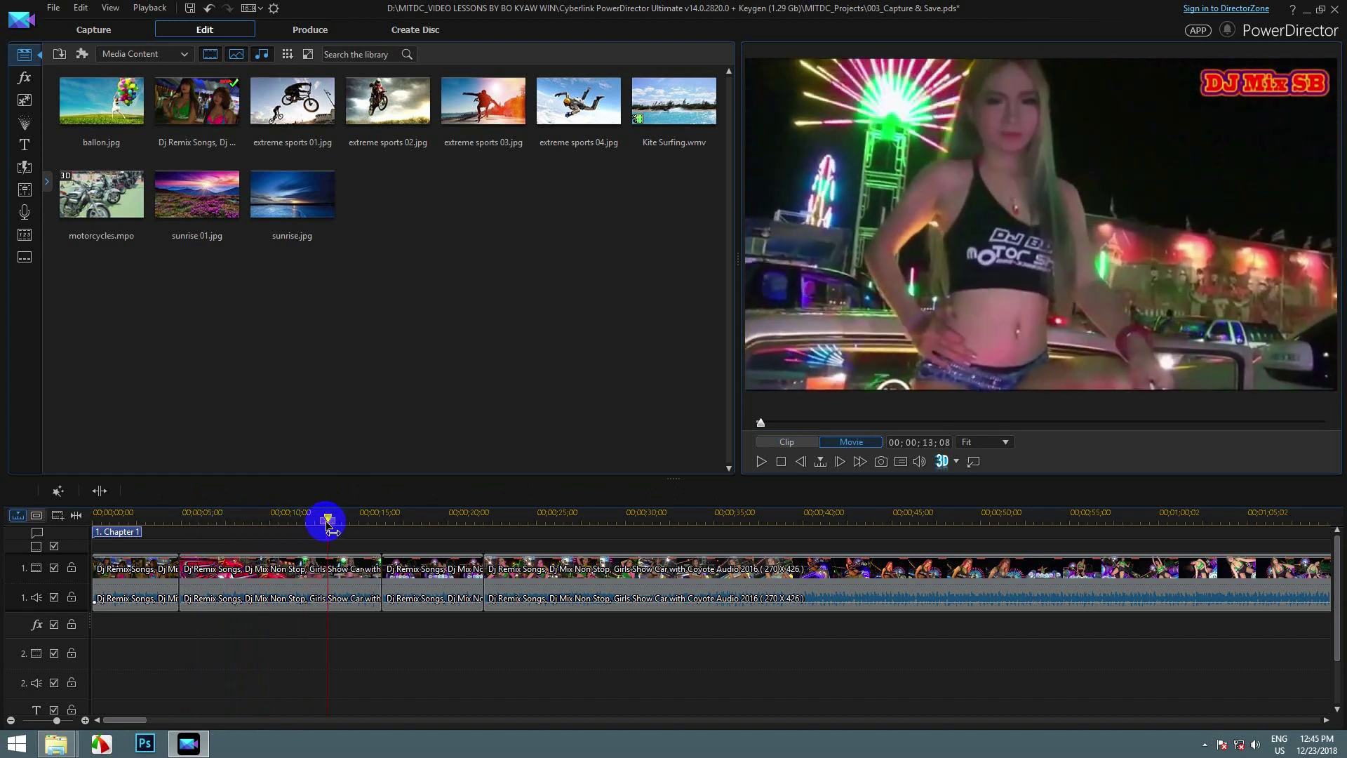
# - Remove the second clip from the timeline with Remove and Leave Gap, and undo the removal
pyautogui.click(261, 607)
pyautogui.rightClick(268, 600)
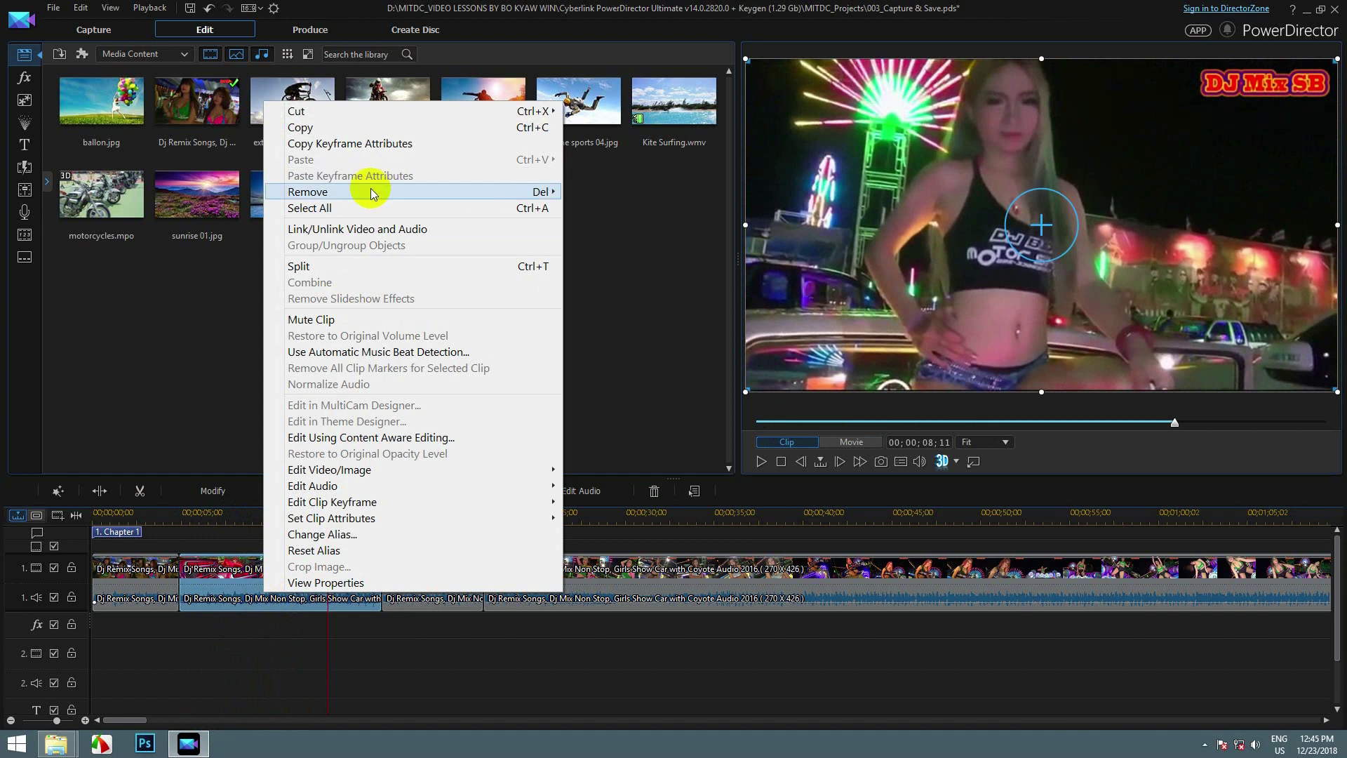
pyautogui.moveTo(371, 193)
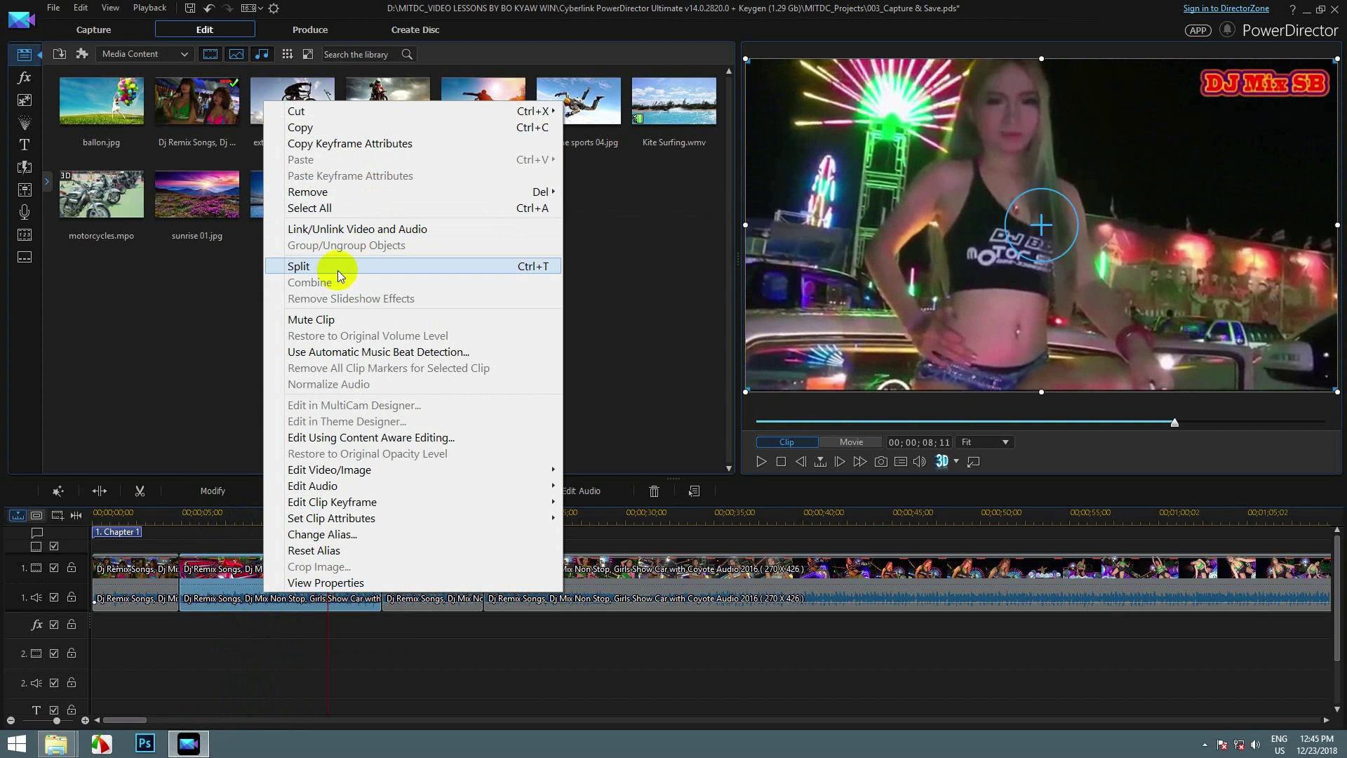
pyautogui.click(330, 193)
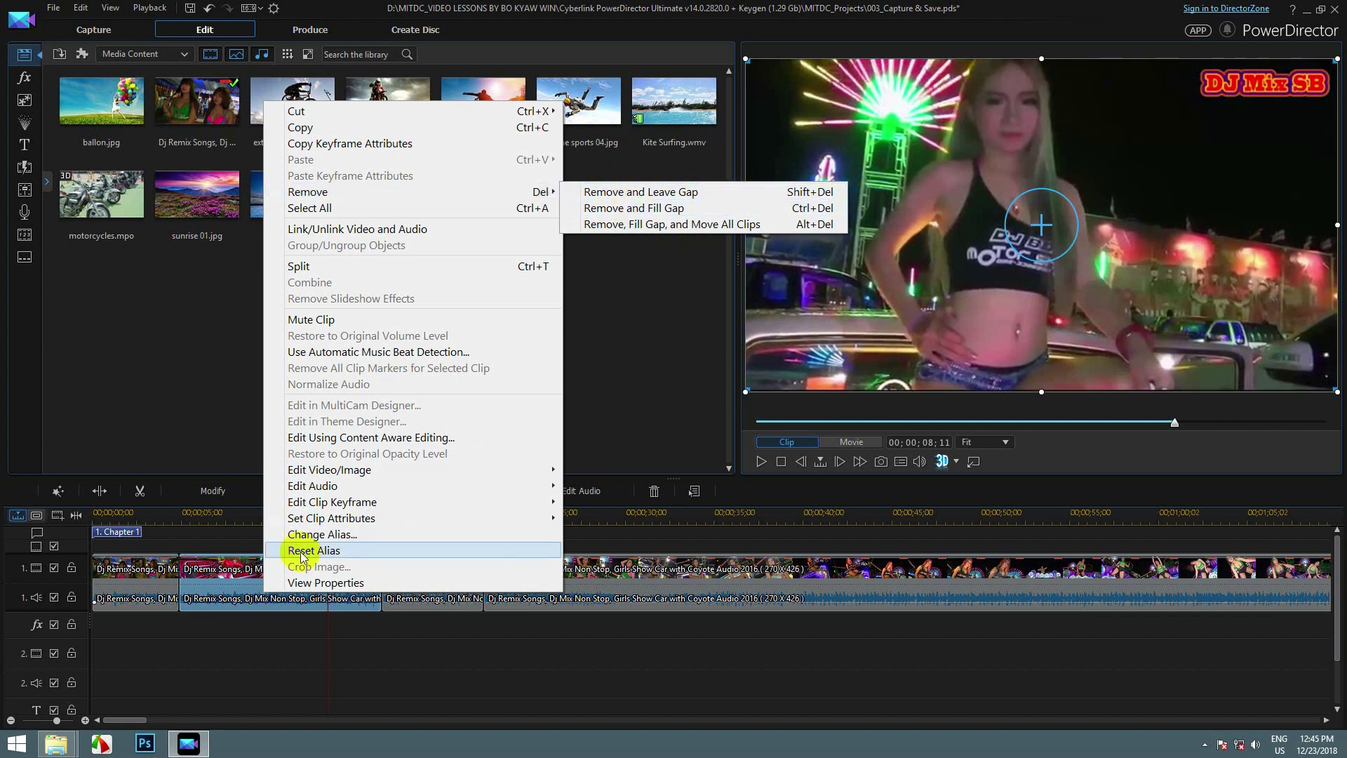
pyautogui.moveTo(531, 192)
pyautogui.click(581, 192)
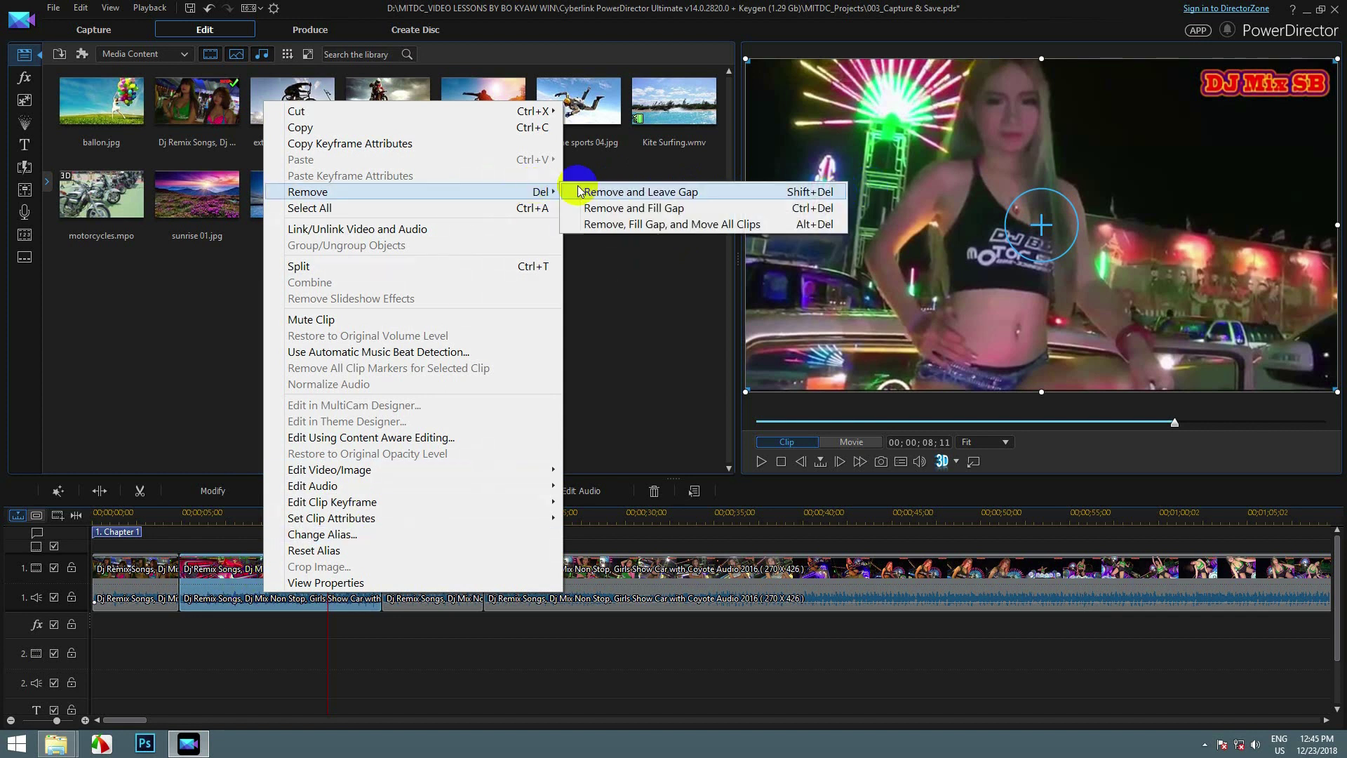
pyautogui.click(335, 677)
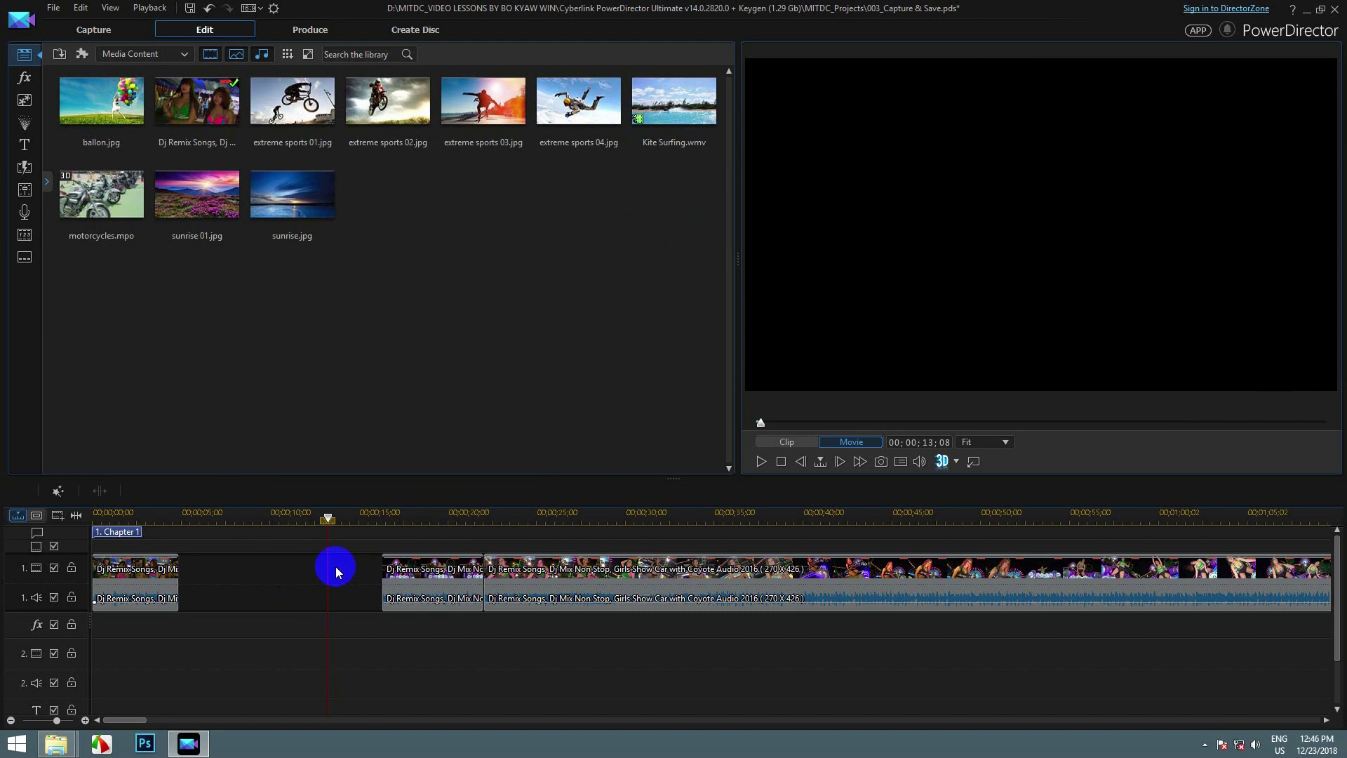
pyautogui.hotkey('ctrl', 'z')
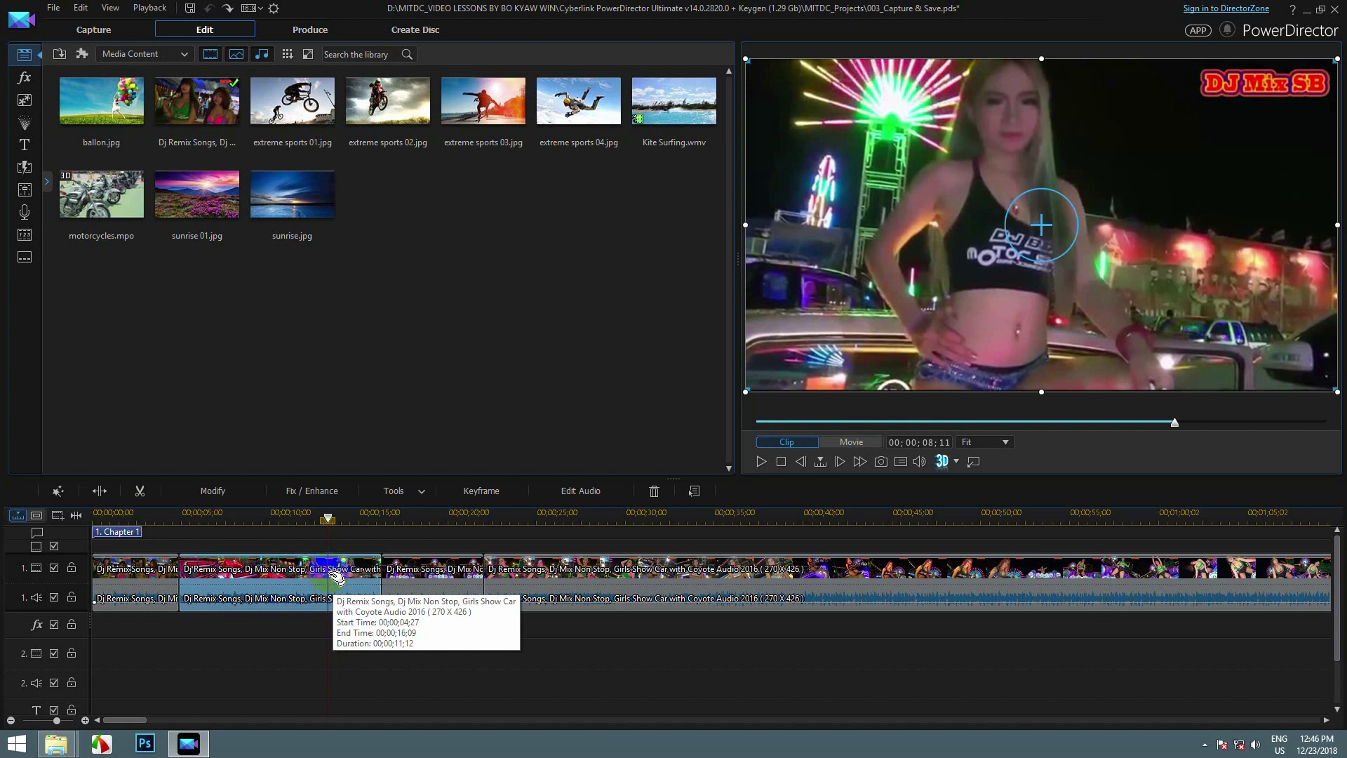
# - Remove the second clip from the timeline with Remove and Fill Gap
pyautogui.rightClick(337, 577)
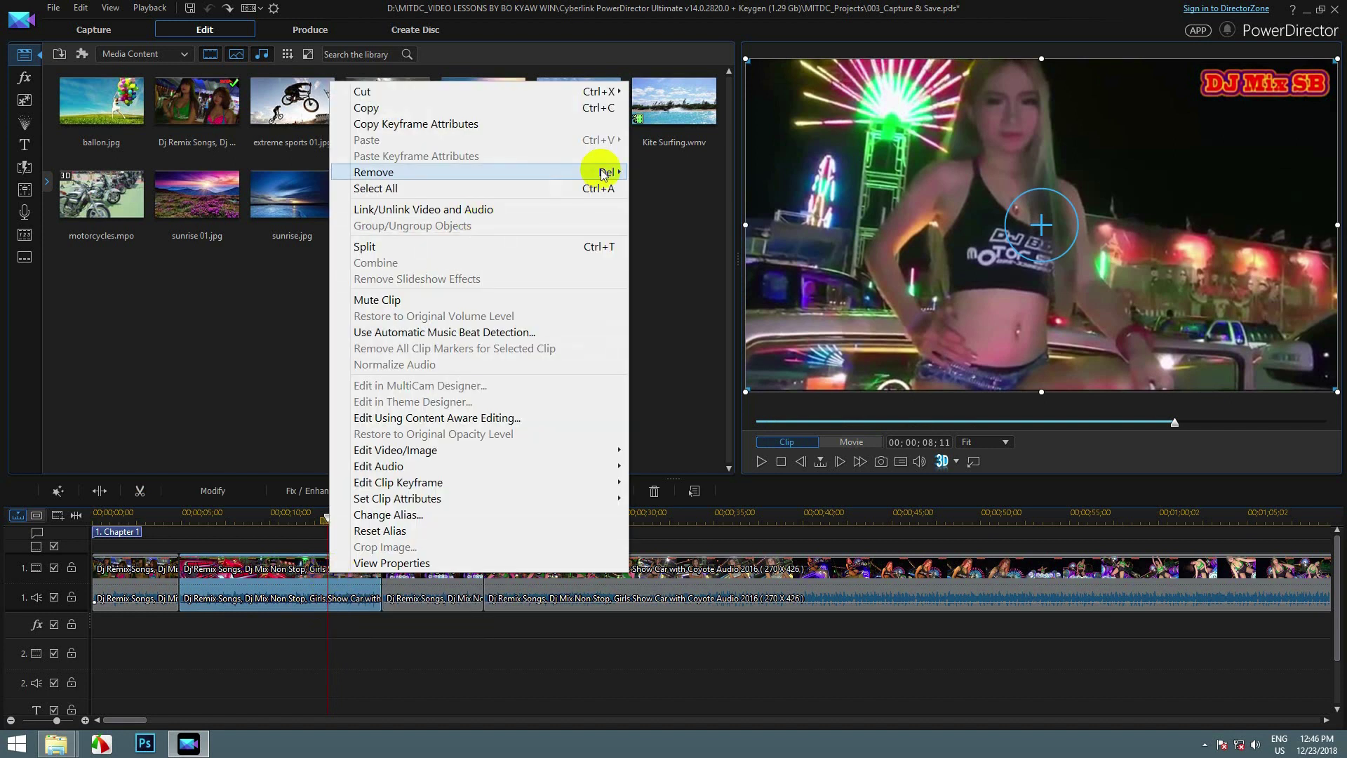
pyautogui.moveTo(603, 173)
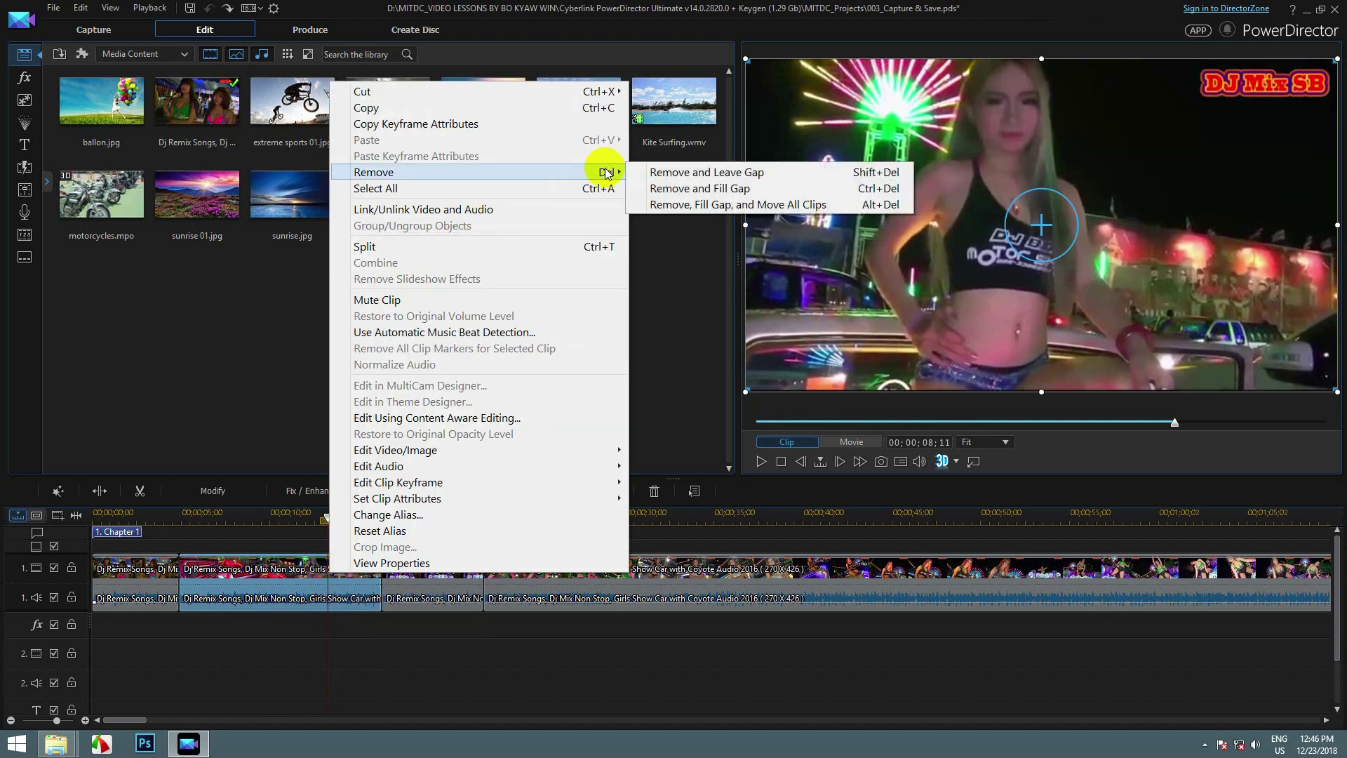
pyautogui.click(839, 184)
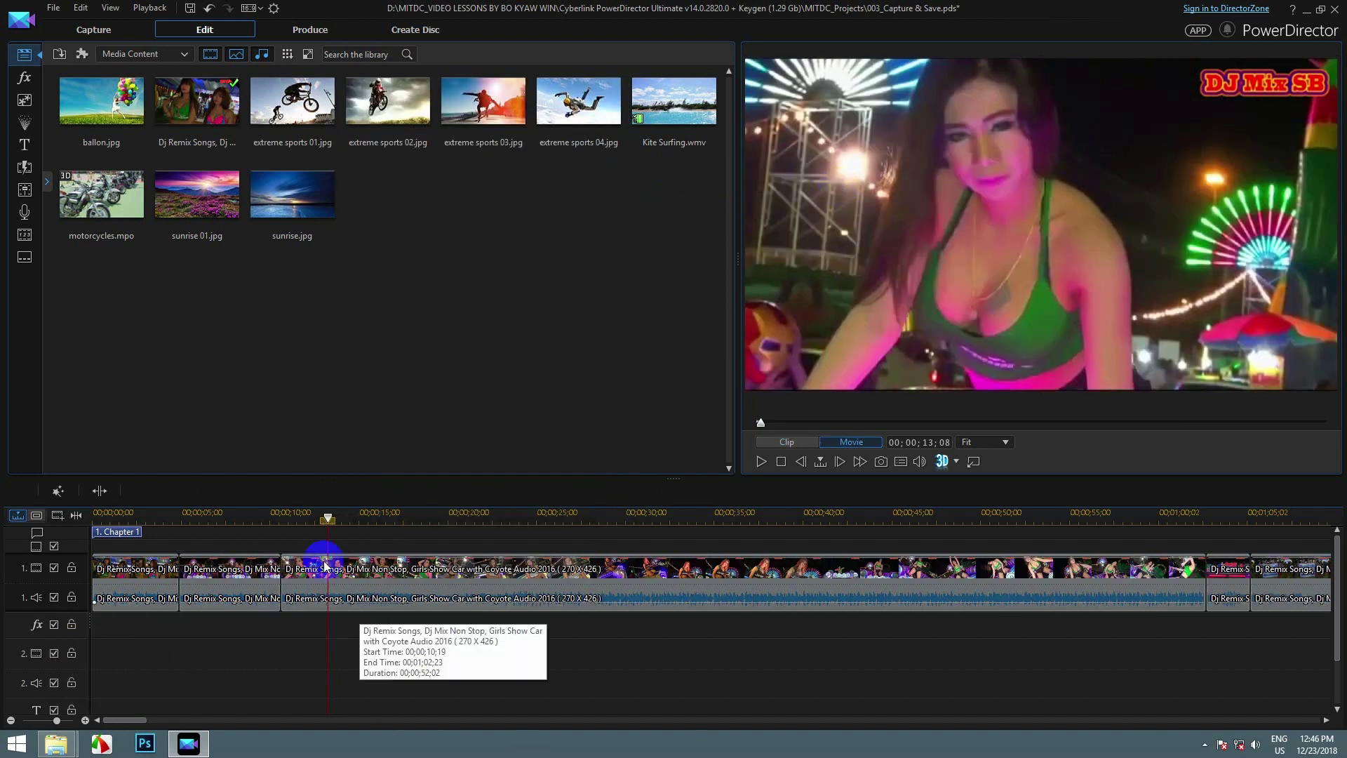
# - Review the clips along the whole timeline, checking around 00;16;55;13, and return the playhead to the timeline start
pyautogui.click(329, 519)
pyautogui.moveTo(329, 523); pyautogui.dragTo(108, 559)
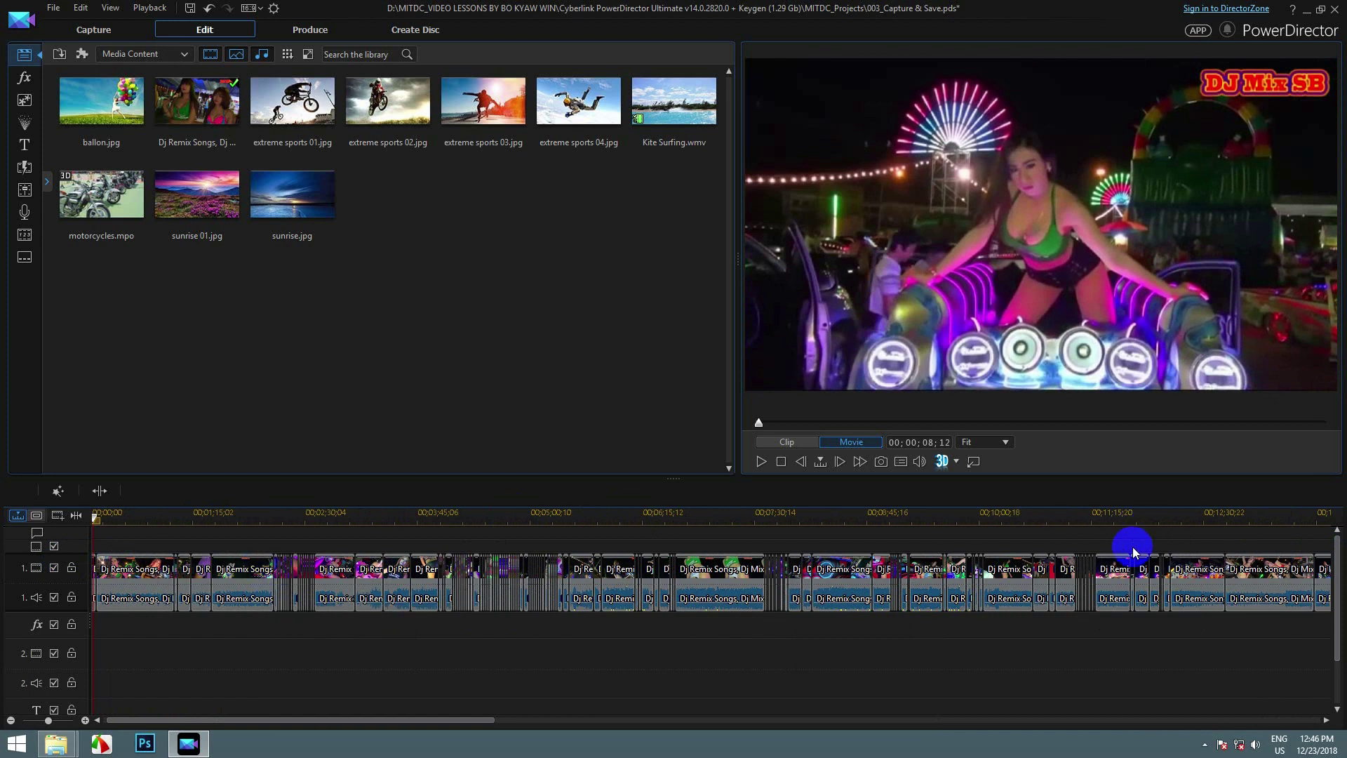
pyautogui.moveTo(134, 520); pyautogui.dragTo(98, 520)
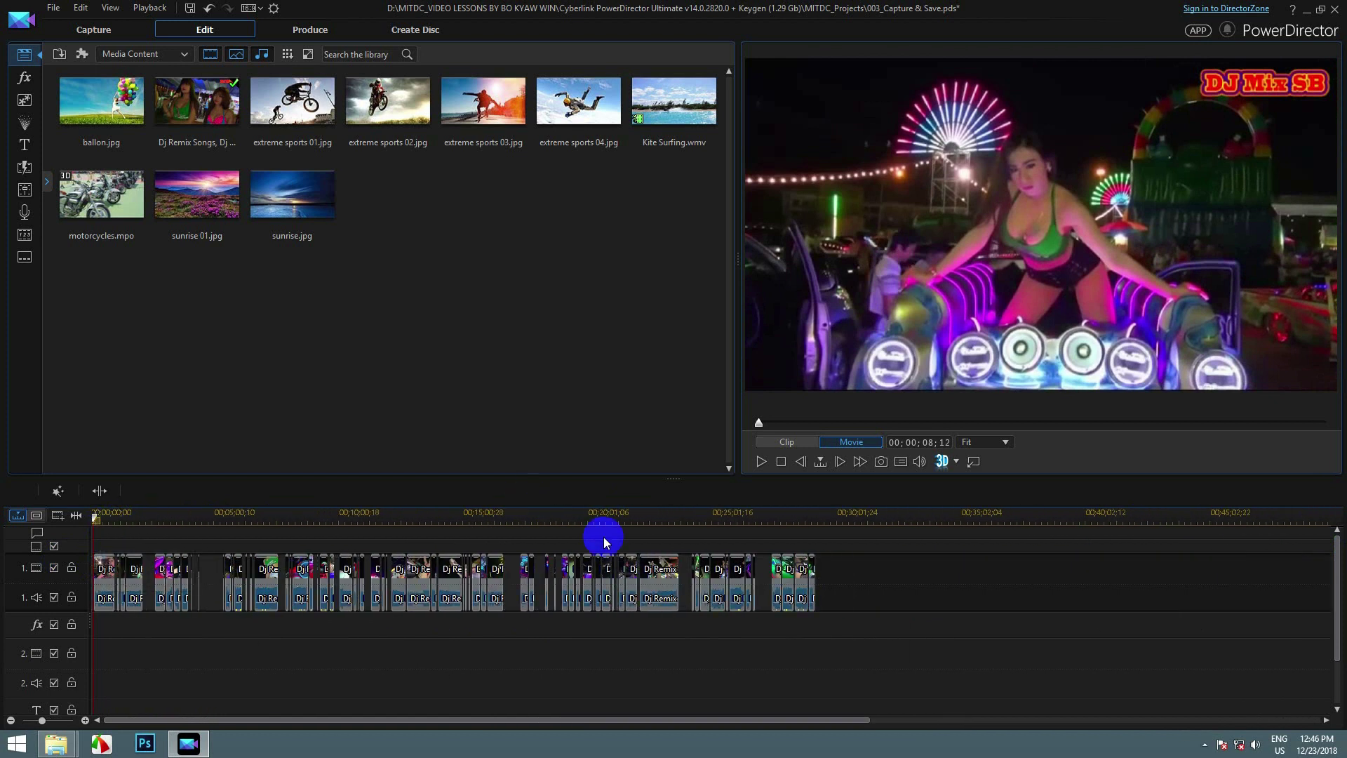
pyautogui.click(507, 516)
pyautogui.click(511, 520)
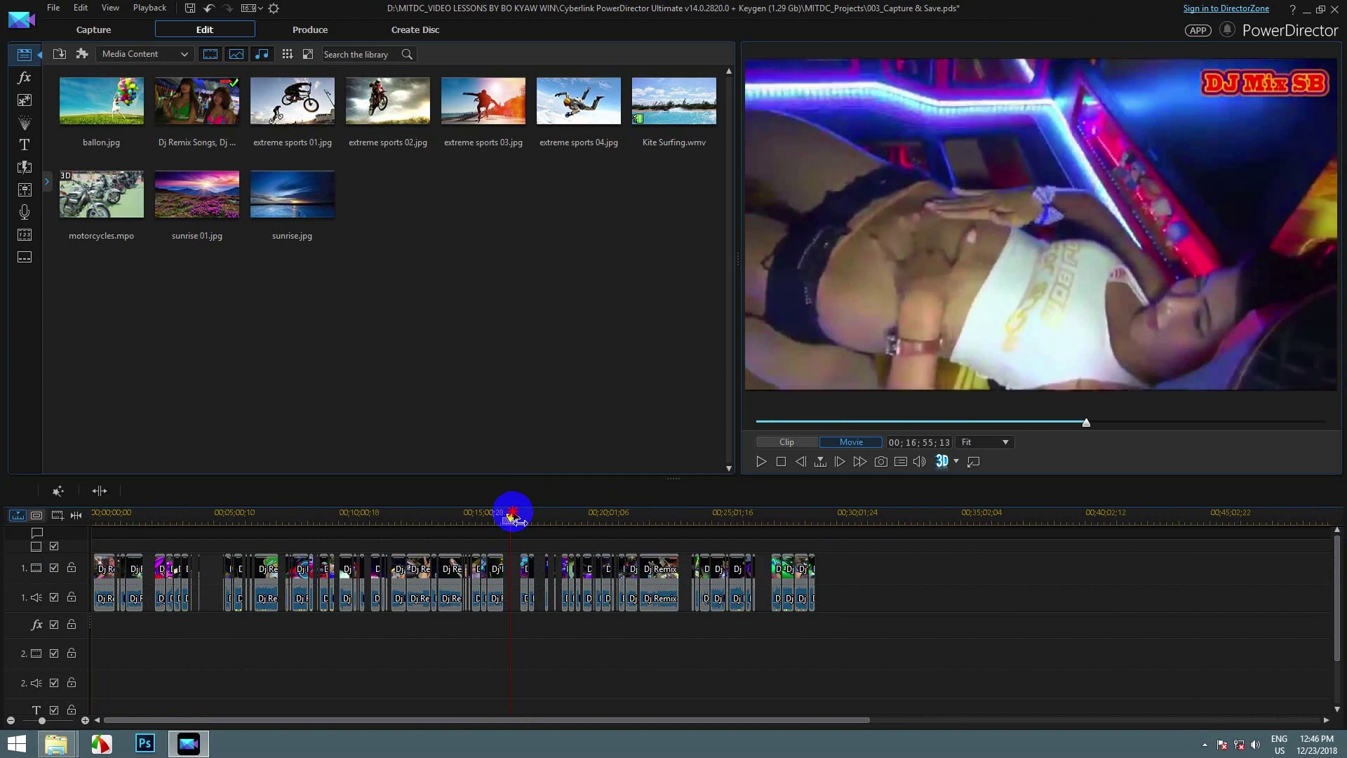
pyautogui.moveTo(511, 517); pyautogui.dragTo(515, 520)
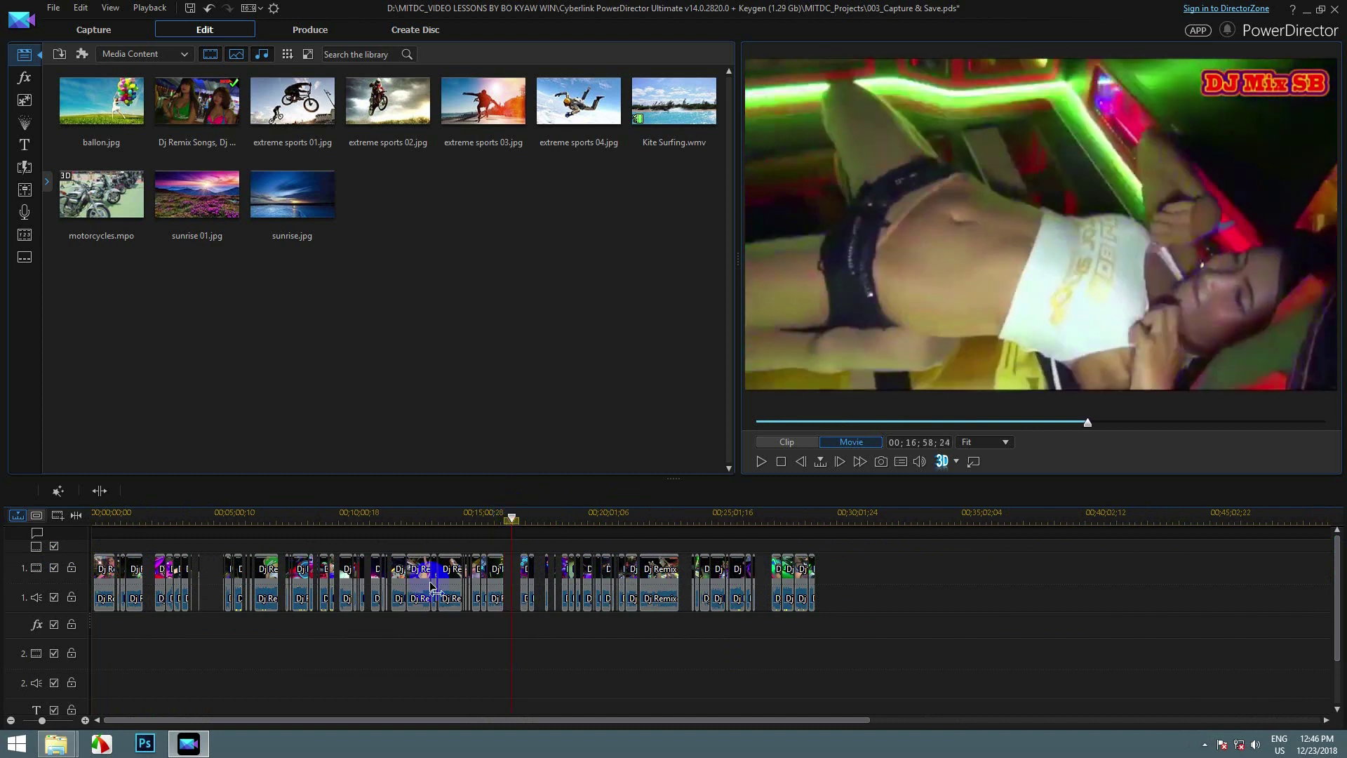
pyautogui.moveTo(126, 516); pyautogui.dragTo(46, 538)
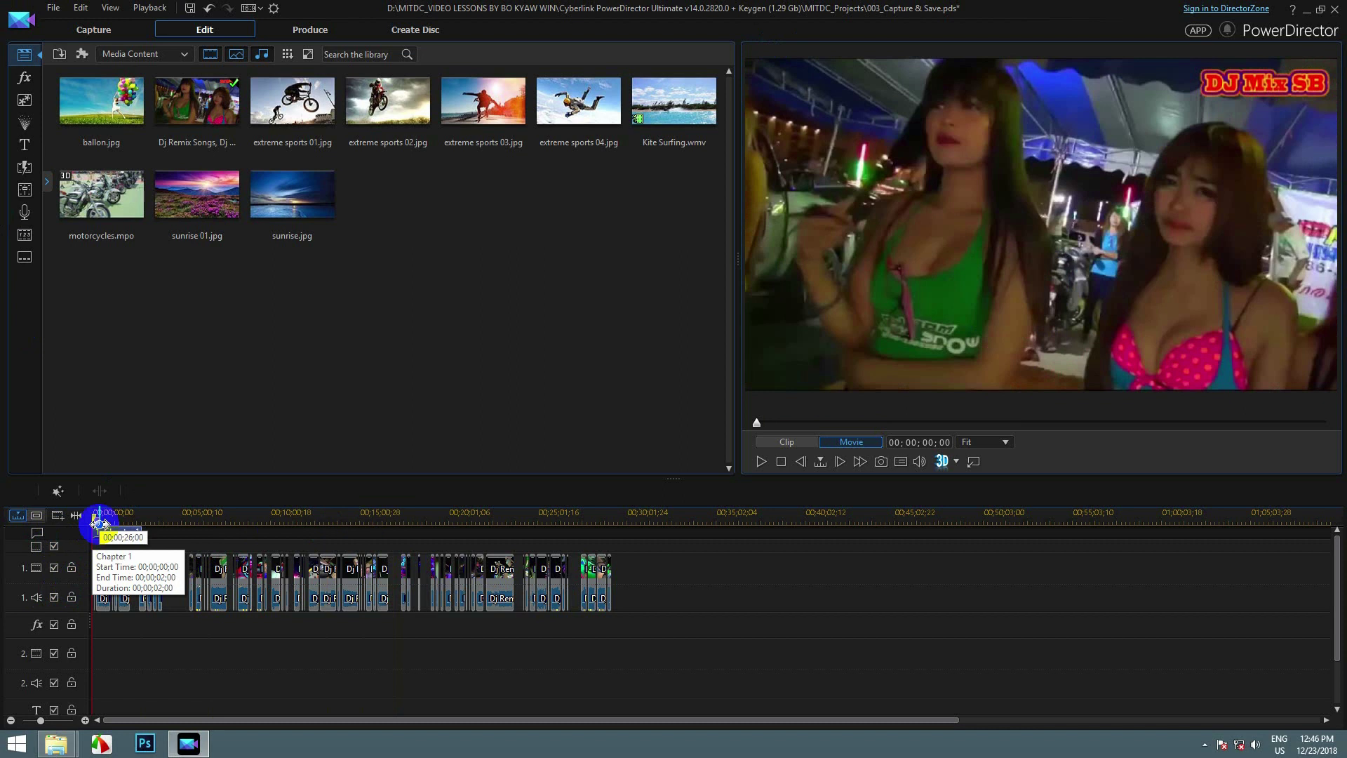
# - Remove the second clip from the timeline with Remove and Fill Gap
pyautogui.moveTo(96, 517); pyautogui.dragTo(217, 544)
pyautogui.click(286, 605)
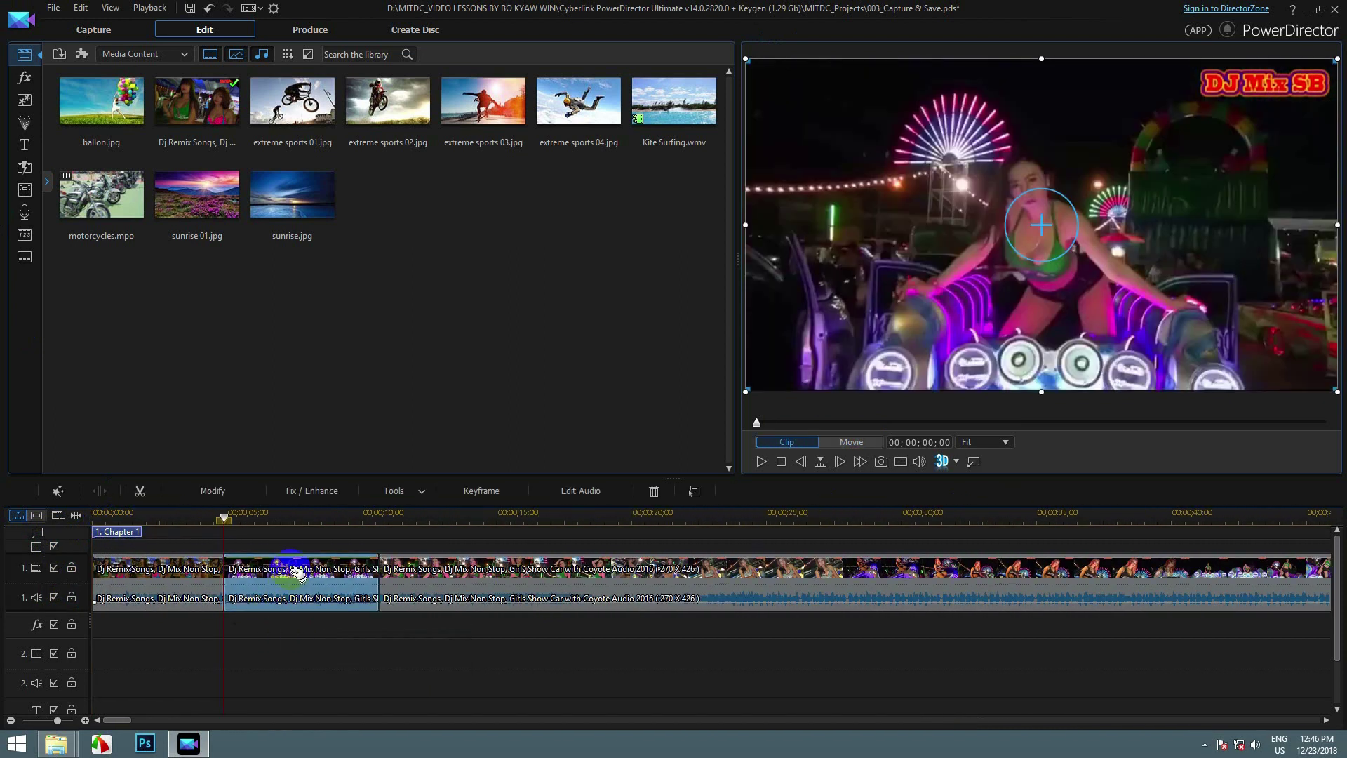
pyautogui.rightClick(292, 577)
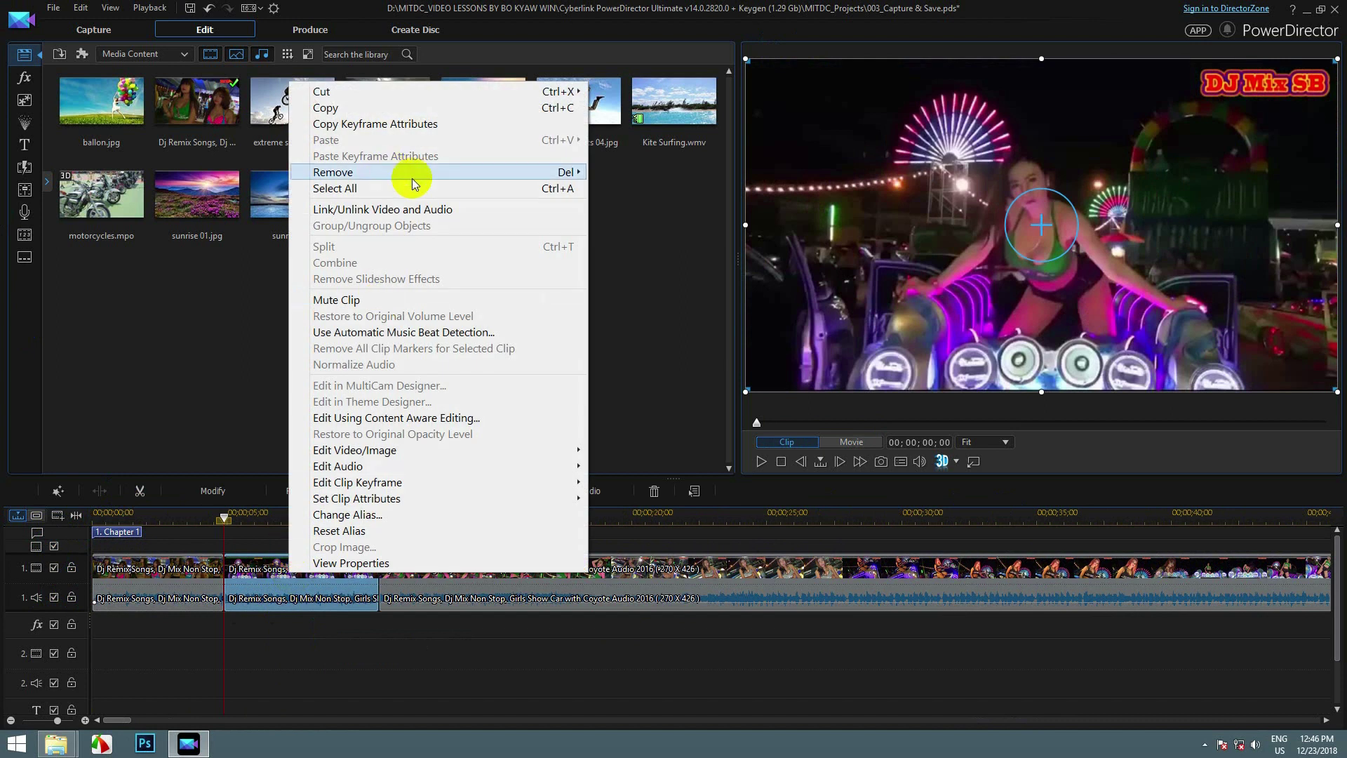
pyautogui.moveTo(559, 172)
pyautogui.click(696, 189)
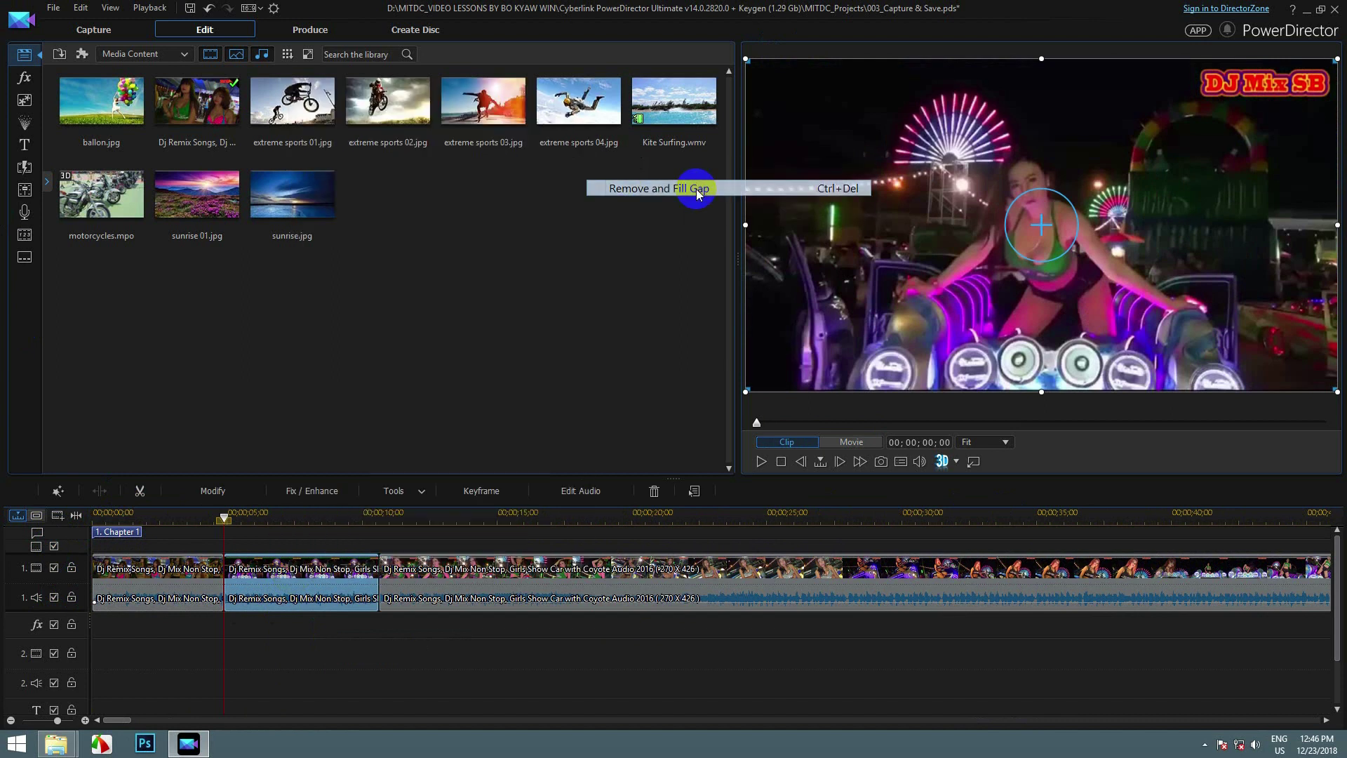
# - Preview the clip starting near 00;00;04;28 up to about 00;00;07;12, and remove it with Remove, Fill Gap, and Move All Clips
pyautogui.click(258, 565)
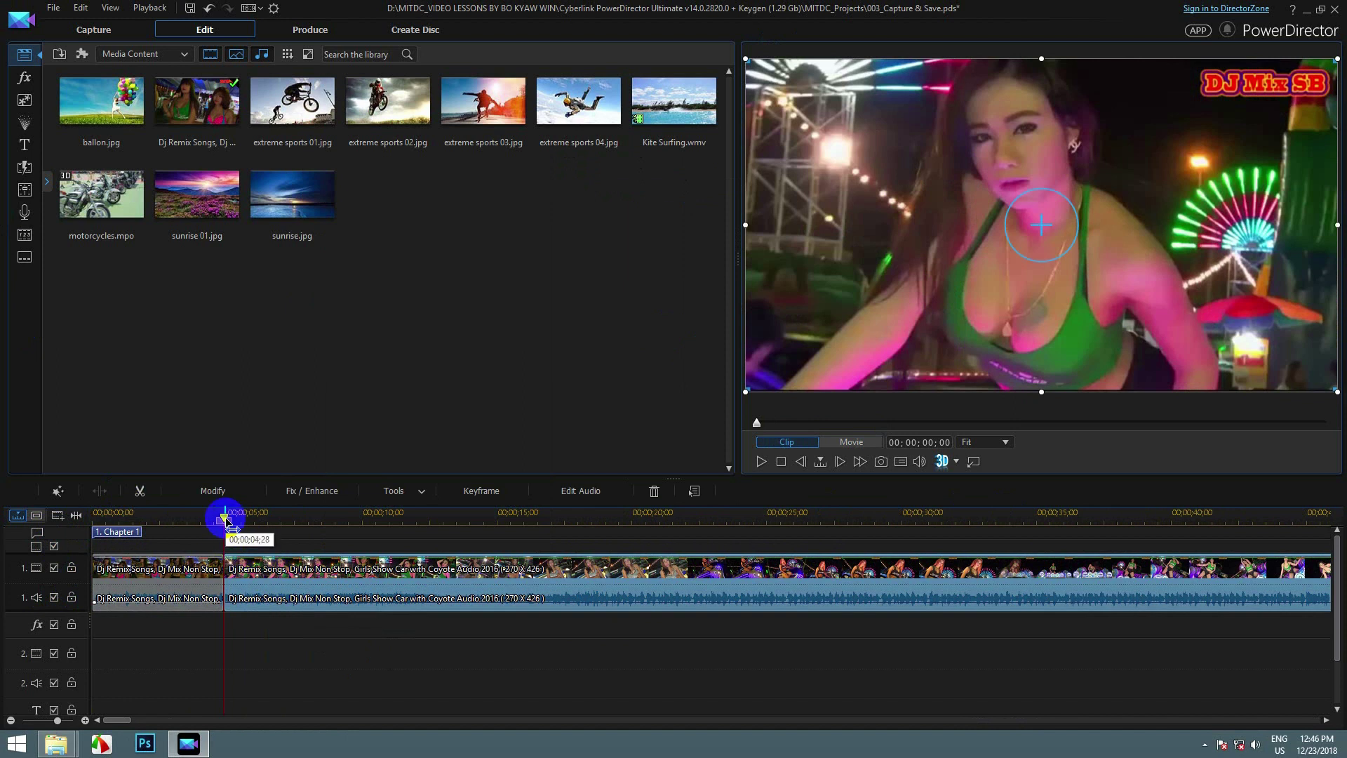
pyautogui.moveTo(231, 522); pyautogui.dragTo(288, 520)
pyautogui.click(274, 581)
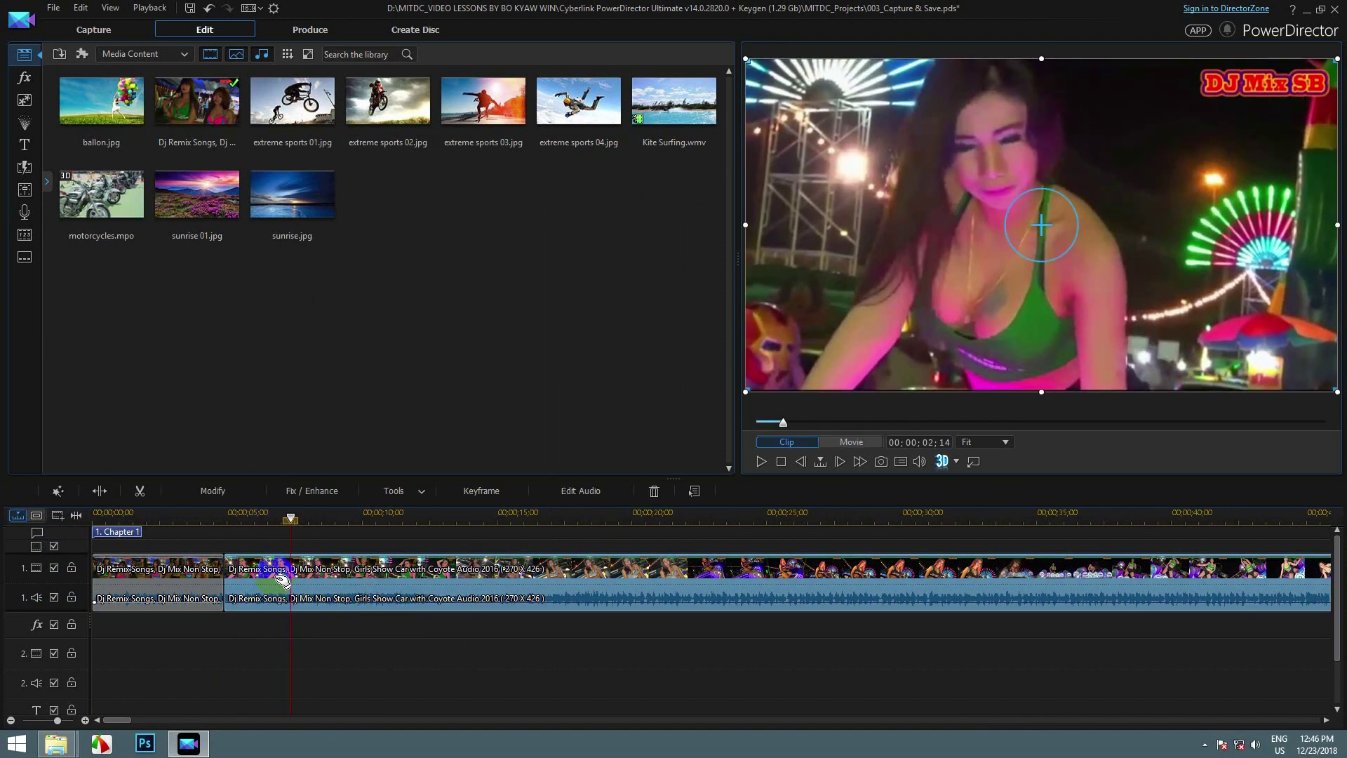
pyautogui.rightClick(282, 580)
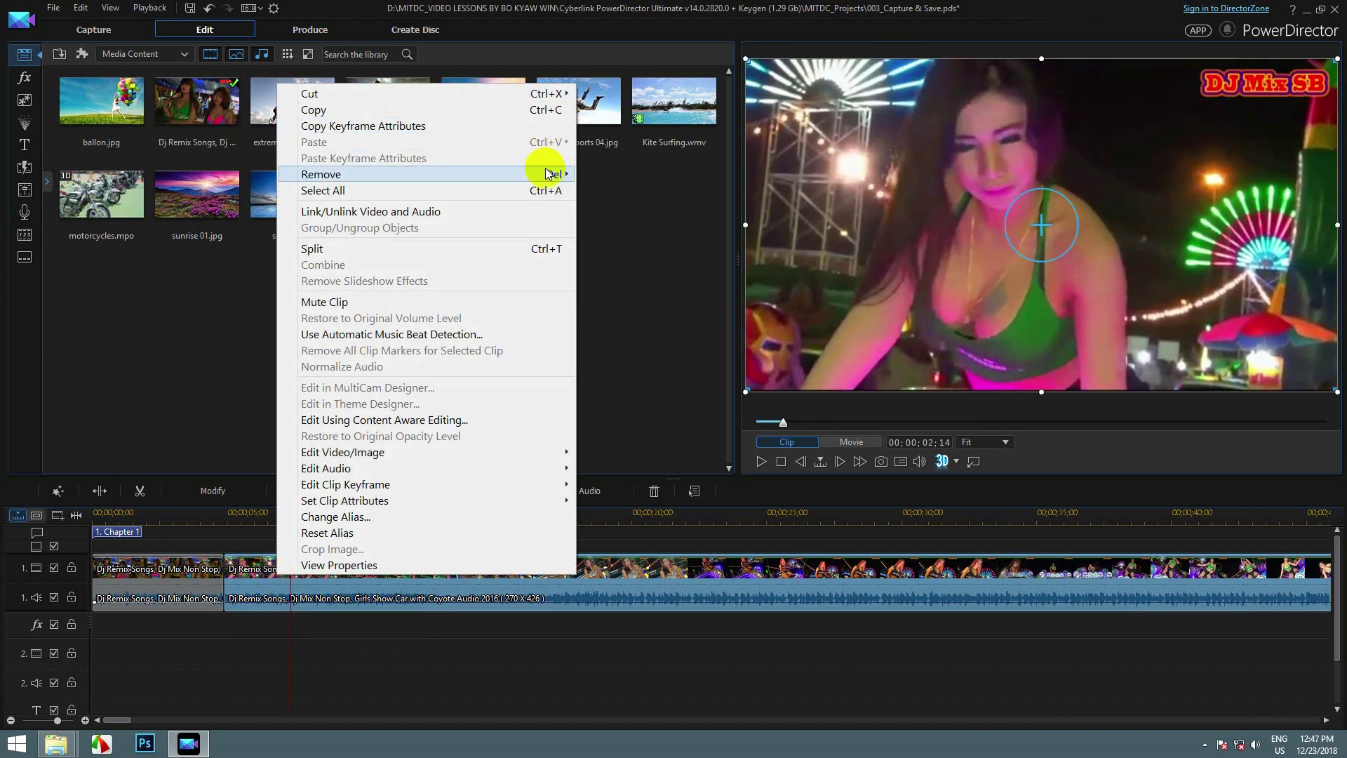
pyautogui.moveTo(551, 174)
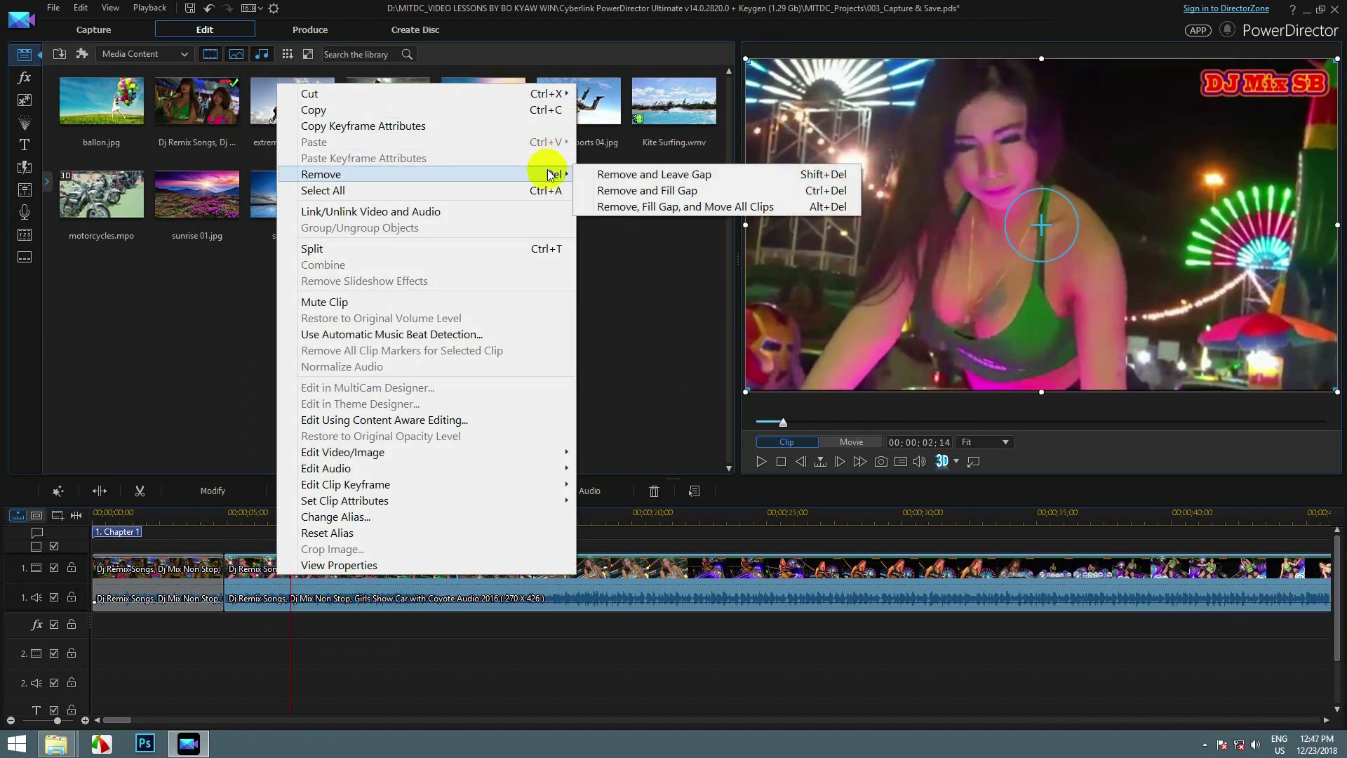
pyautogui.click(680, 207)
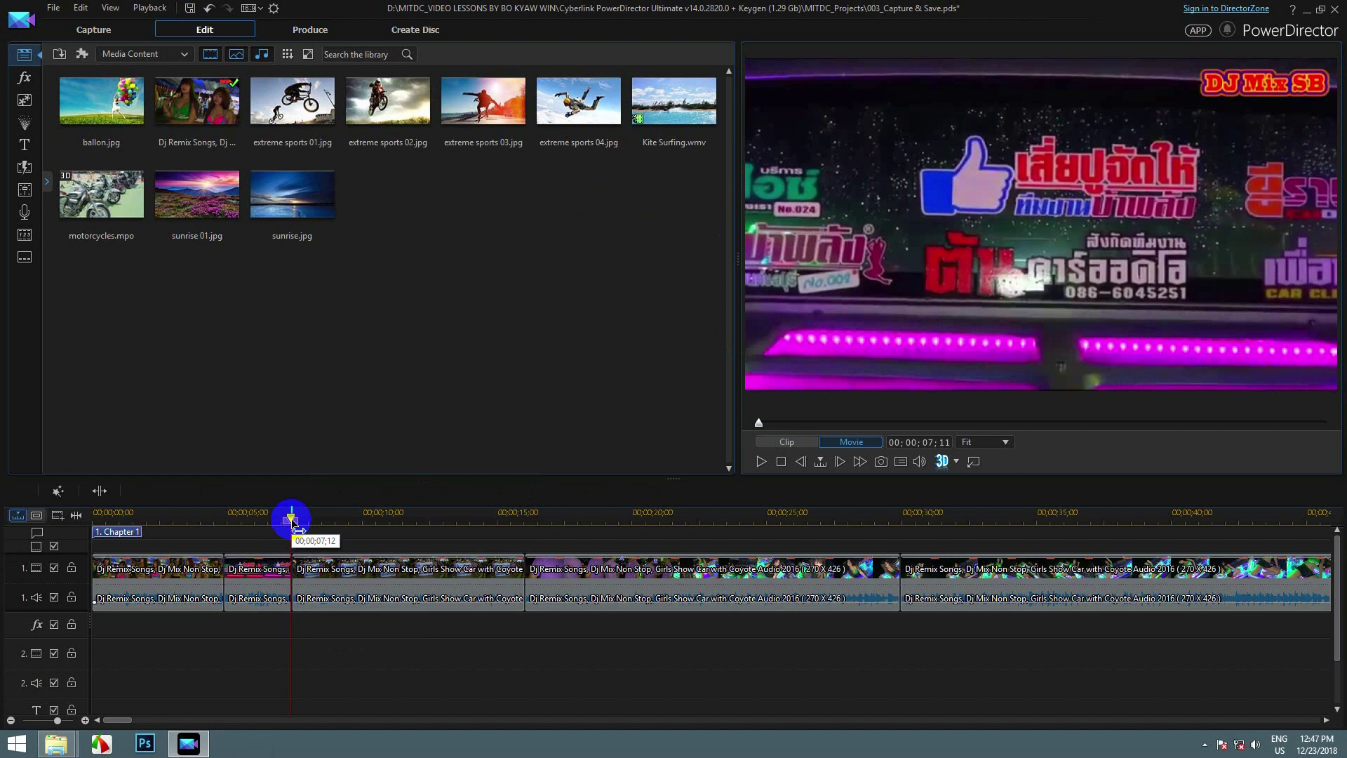
# - Scrub the movie from 00;00;07;12 to 00;00;20;26 to check the following clips
pyautogui.moveTo(292, 518); pyautogui.dragTo(654, 588)
pyautogui.click(214, 603)
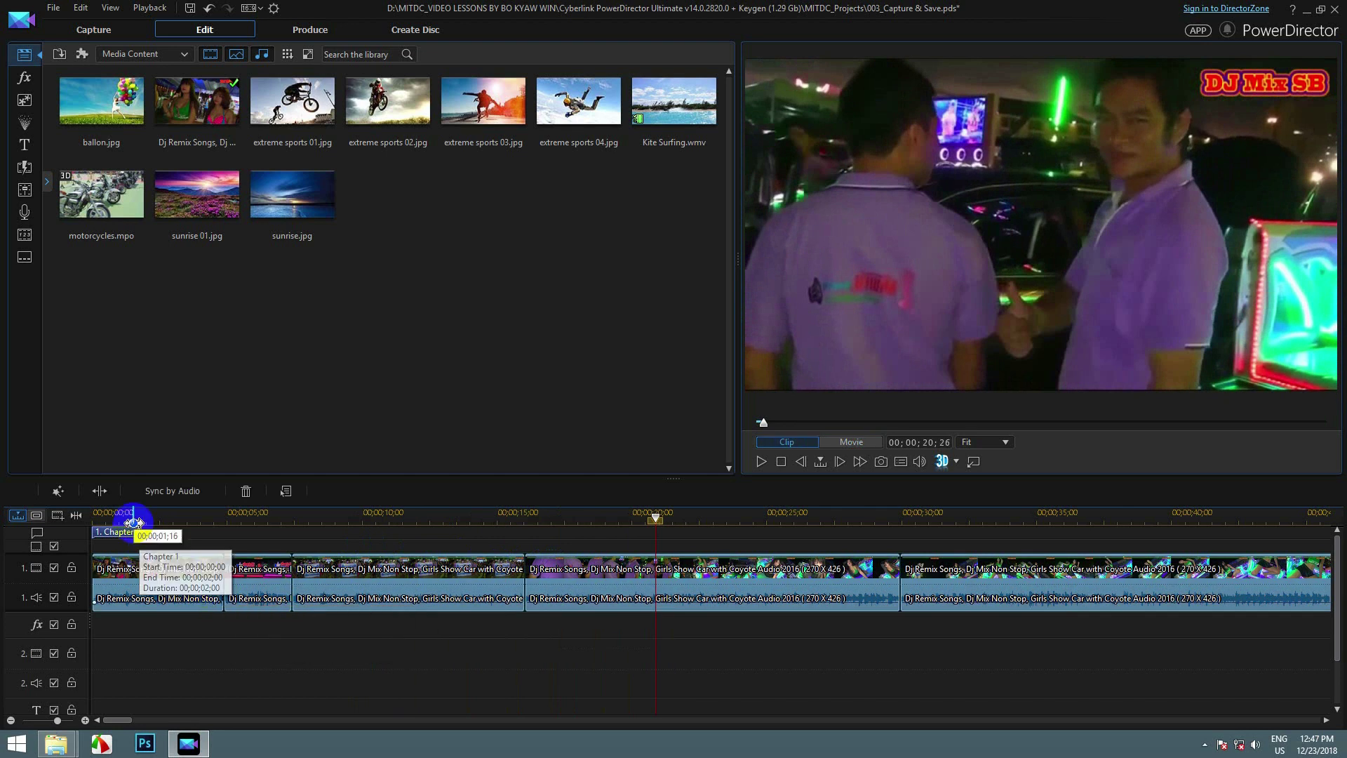
pyautogui.moveTo(656, 519); pyautogui.dragTo(676, 541)
# - Select the first clip on the timeline and unlink its video and audio
pyautogui.click(203, 608)
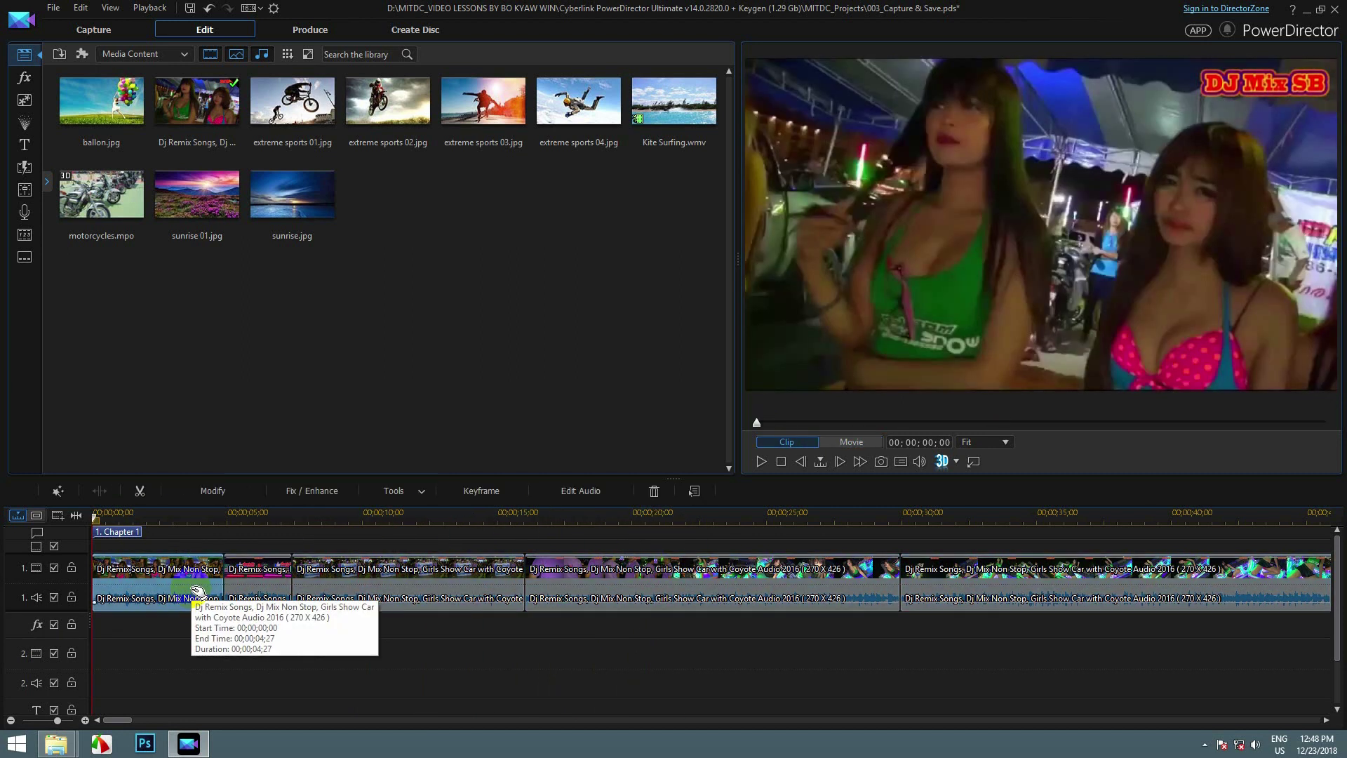
pyautogui.rightClick(193, 583)
pyautogui.click(250, 220)
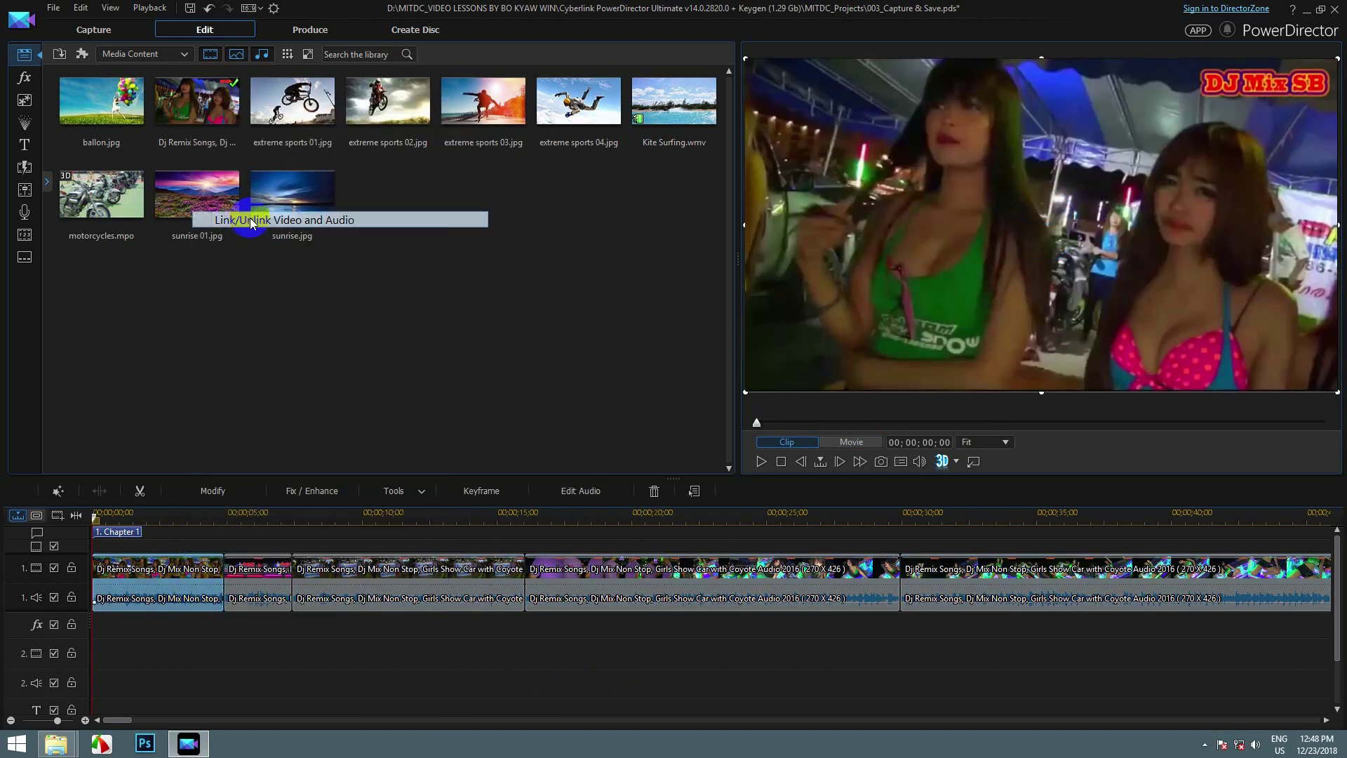
# - Remove only the first clip's audio with Remove and Leave Gap, keeping its video on the track
pyautogui.rightClick(210, 602)
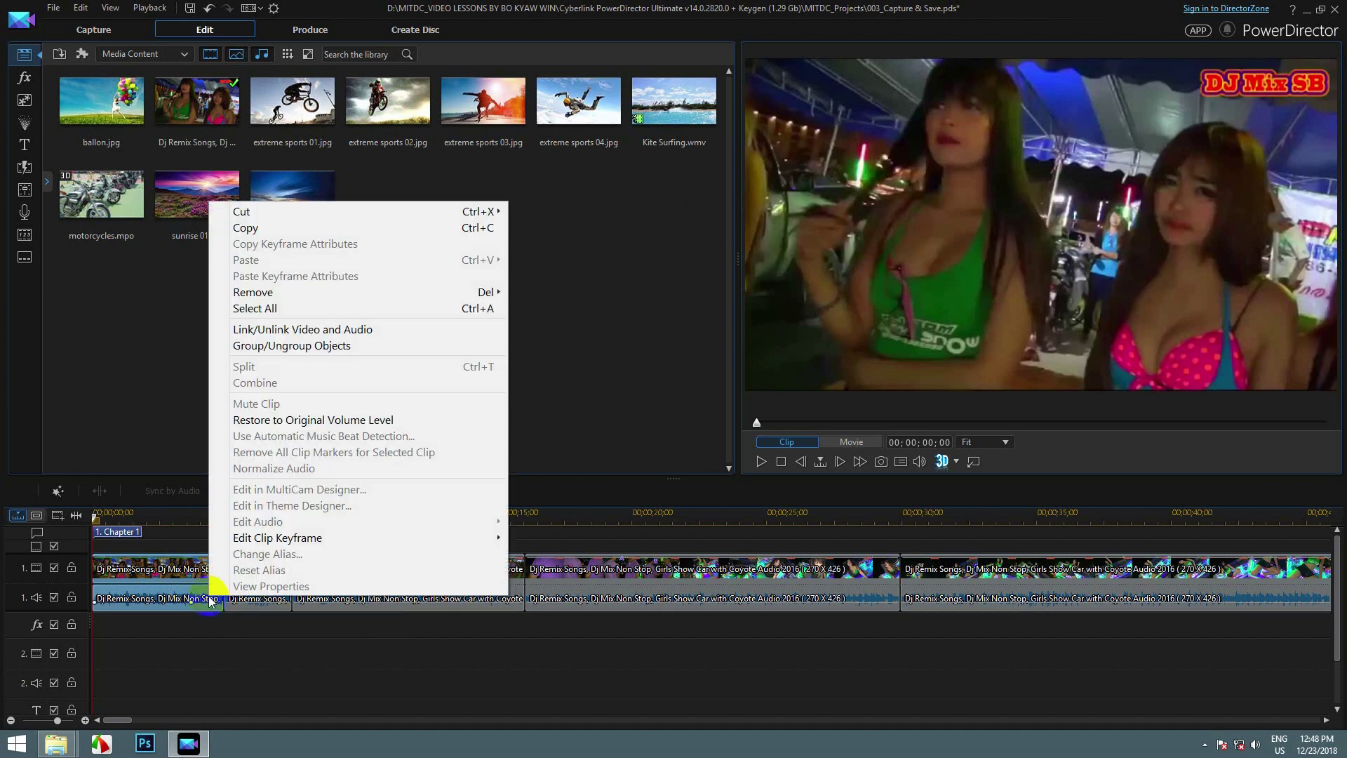
pyautogui.moveTo(249, 292)
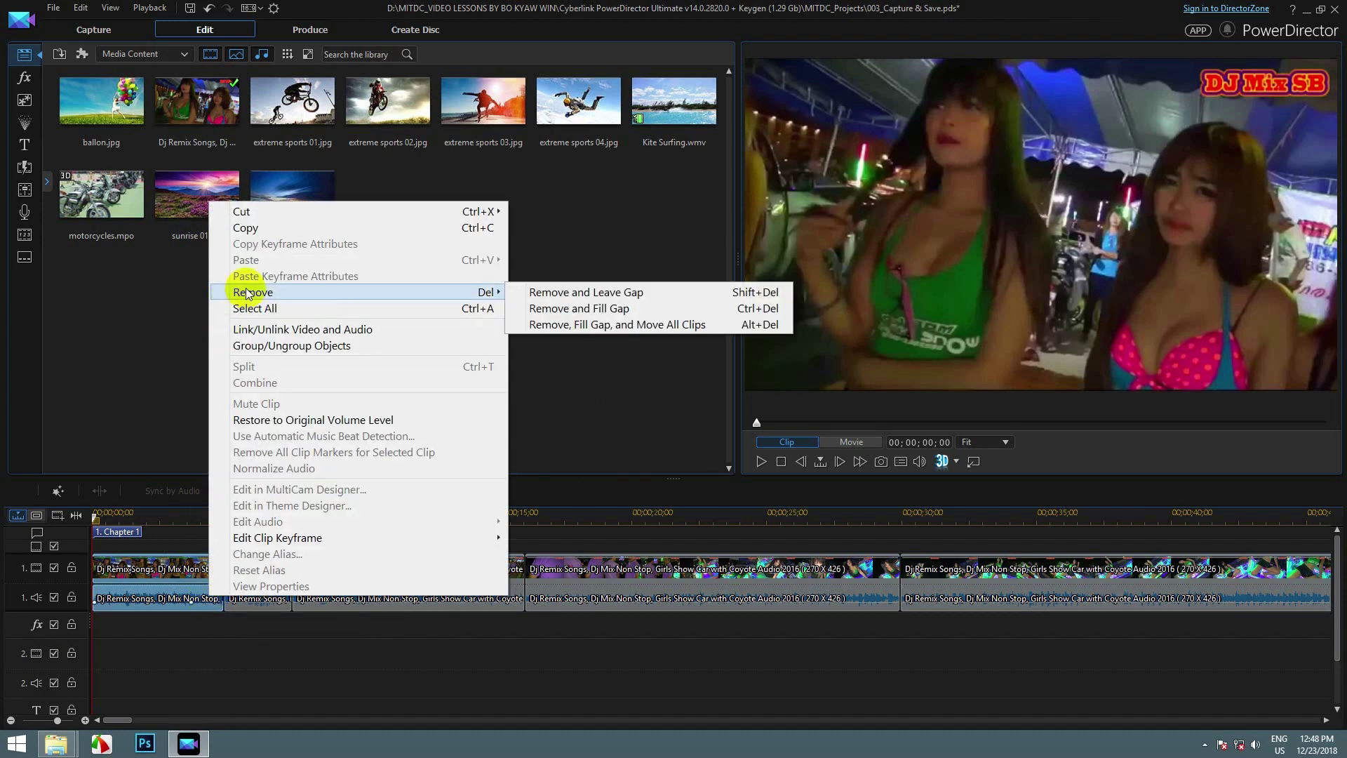
pyautogui.click(208, 651)
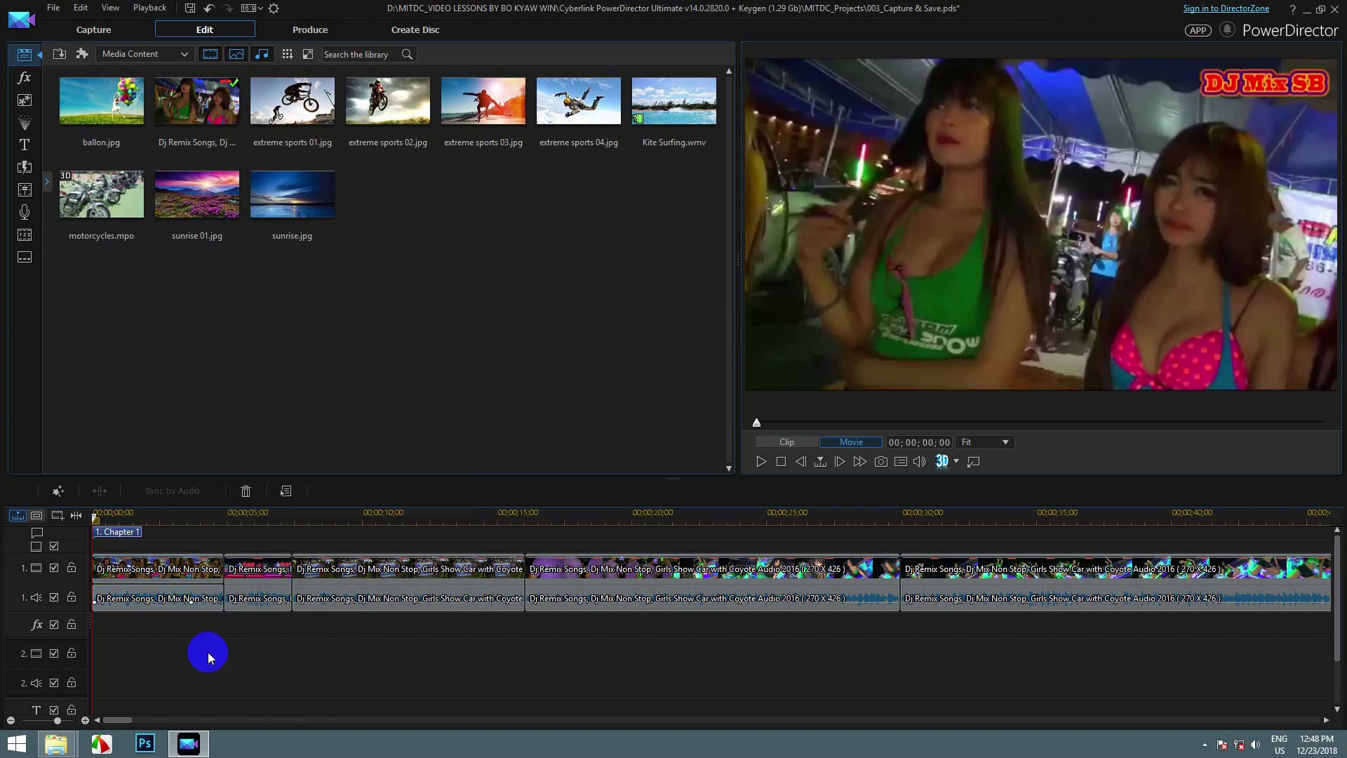
pyautogui.click(204, 601)
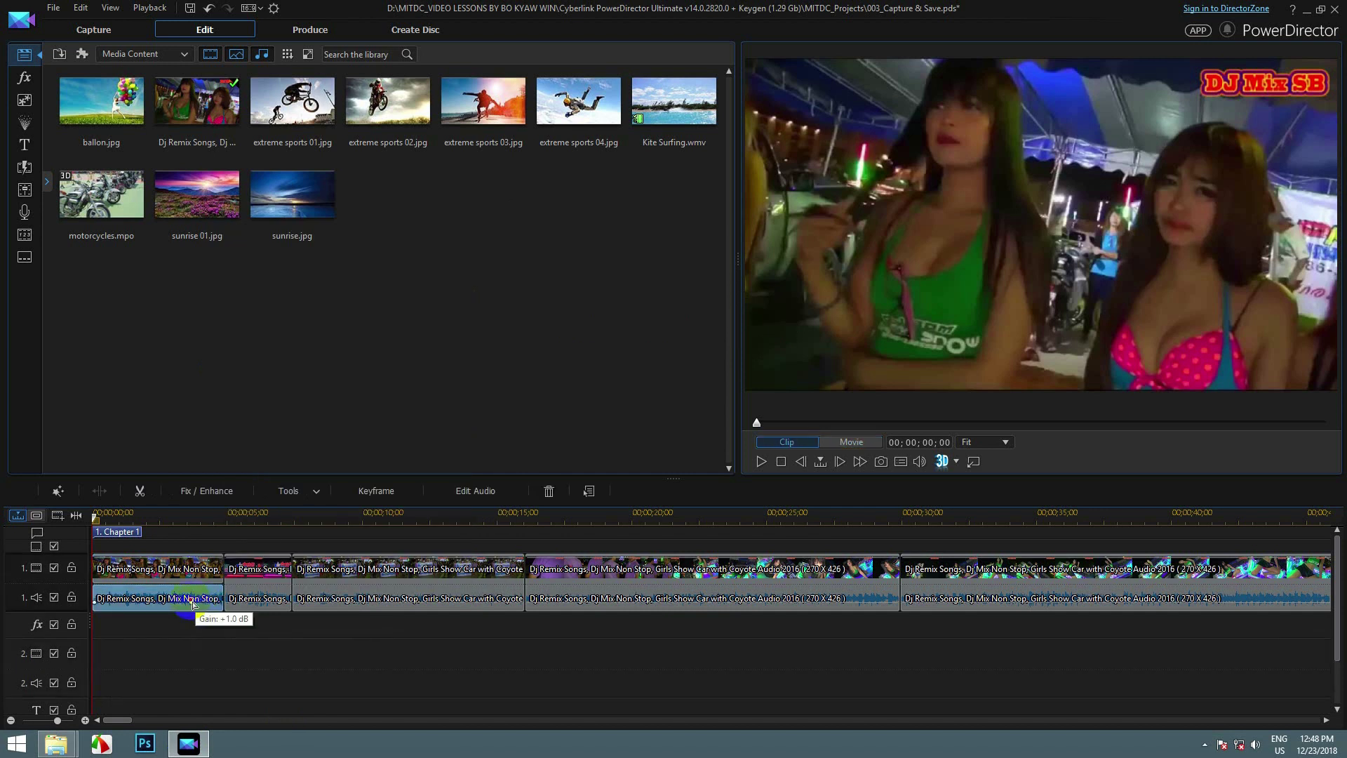
pyautogui.rightClick(193, 603)
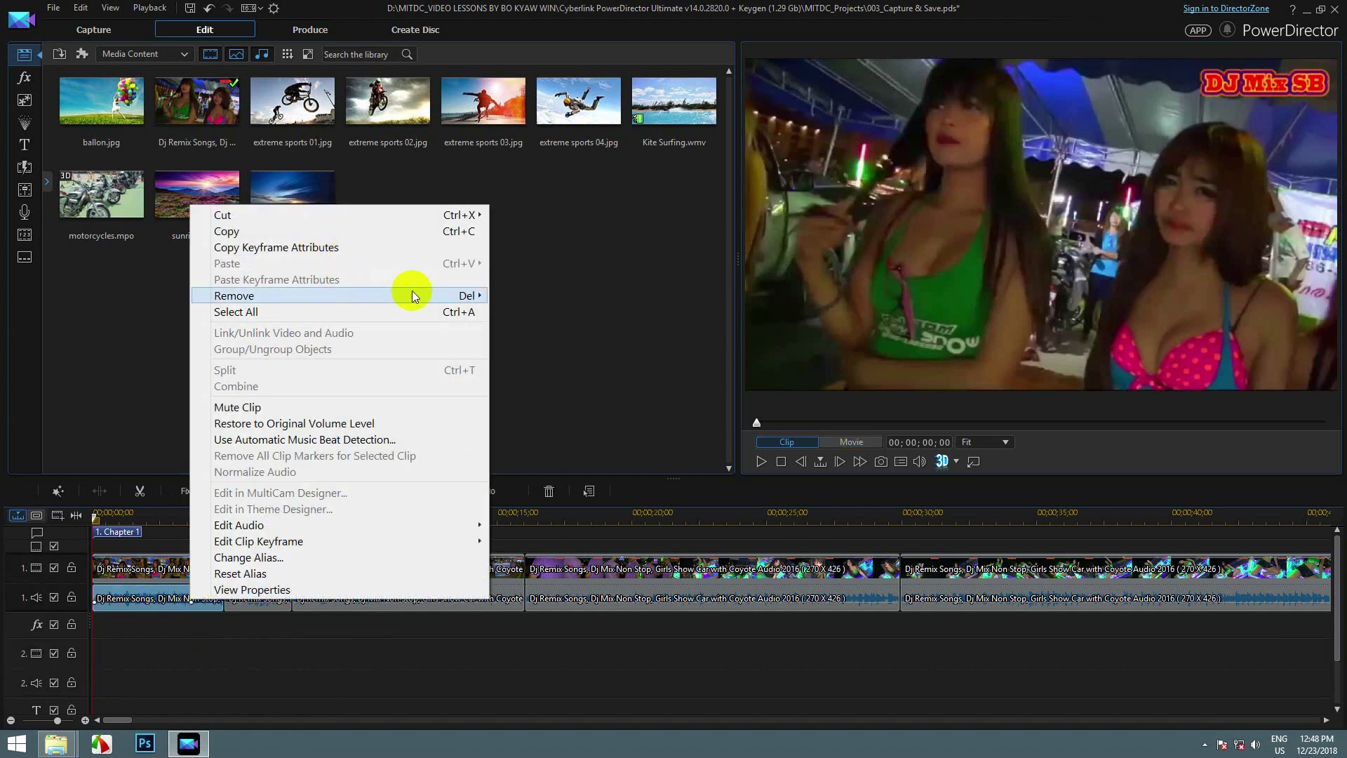
pyautogui.click(513, 297)
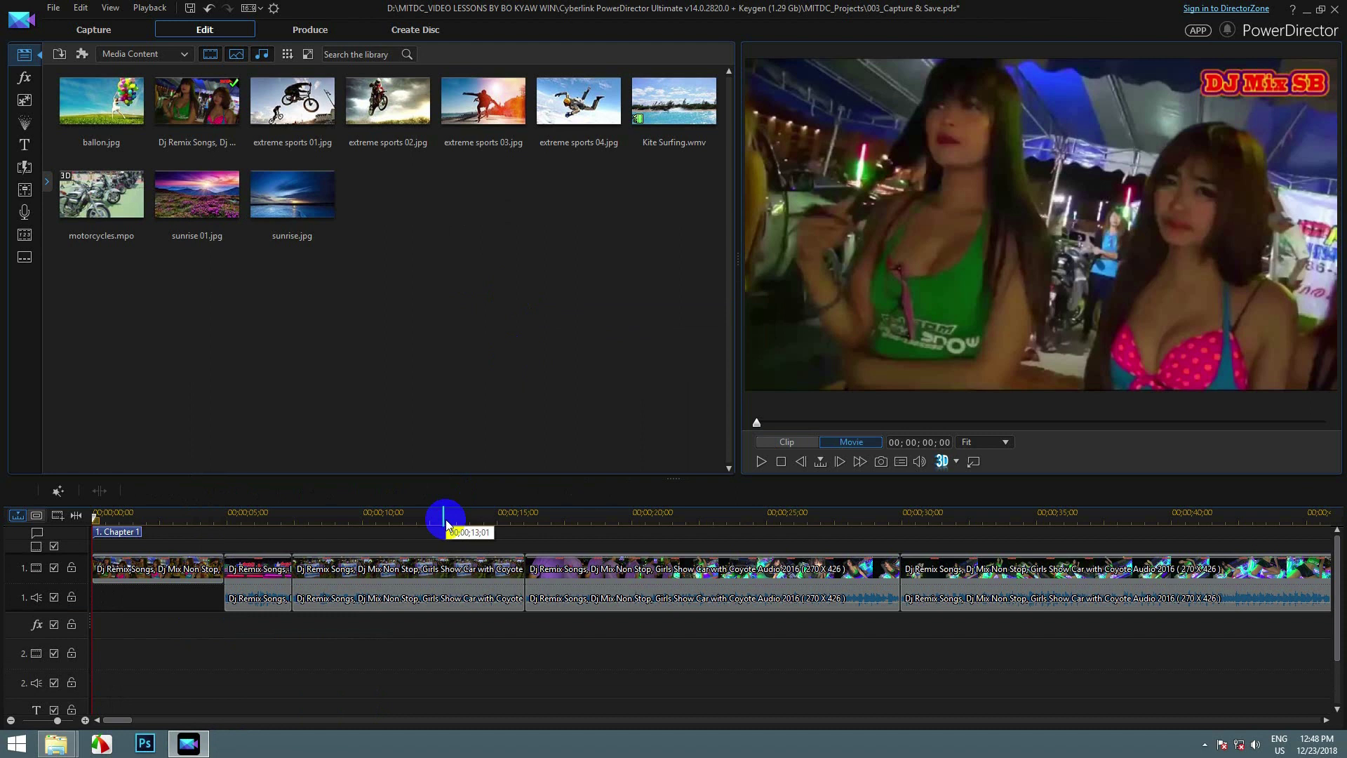
# - Remove the second clip's linked video and audio with Remove and Leave Gap, and undo the removal
pyautogui.click(271, 602)
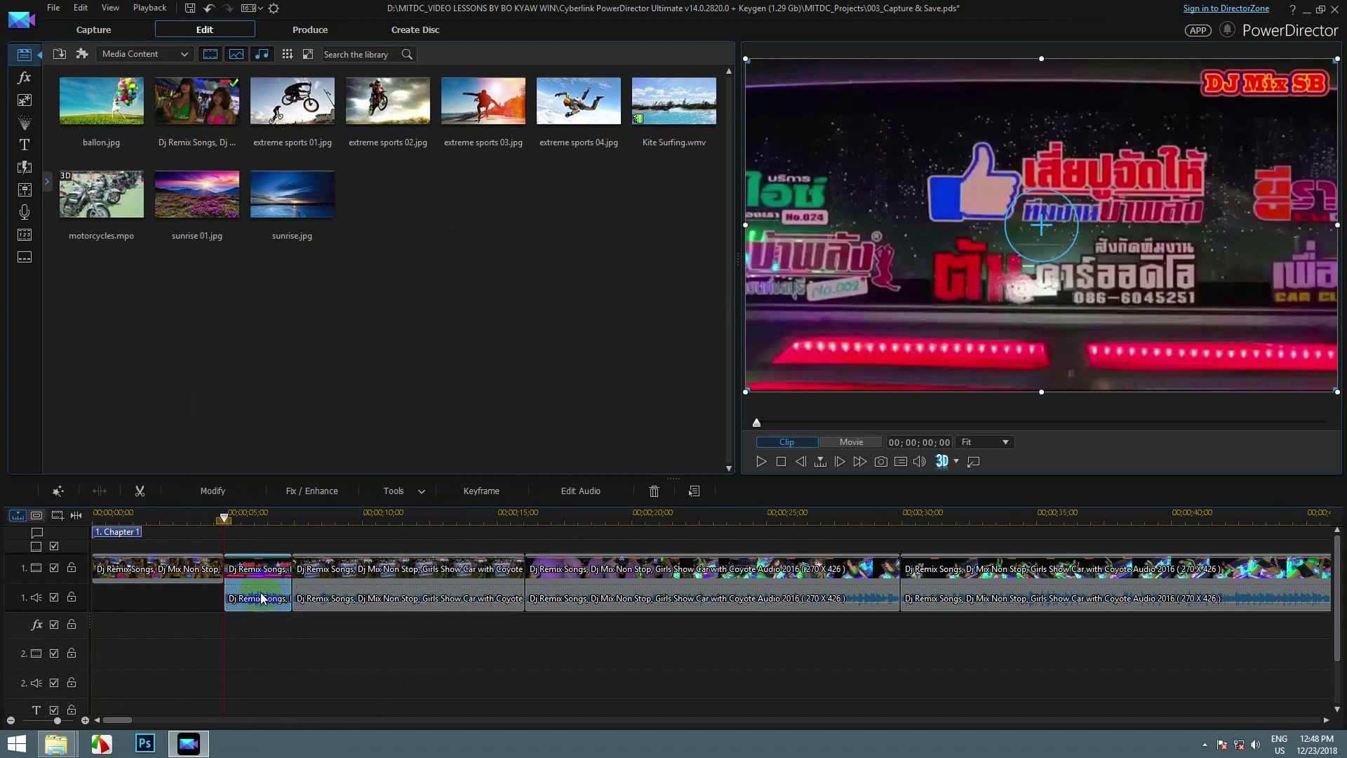
pyautogui.rightClick(268, 598)
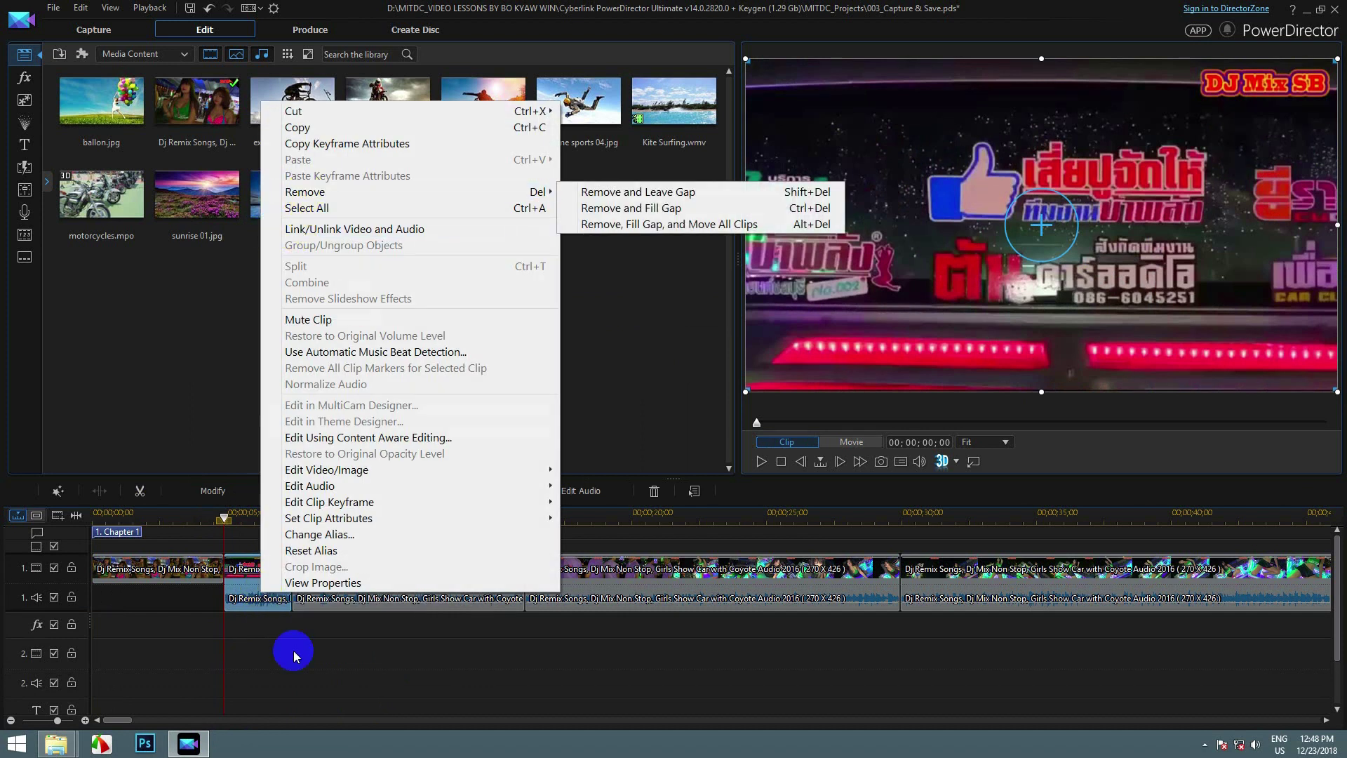
pyautogui.click(579, 191)
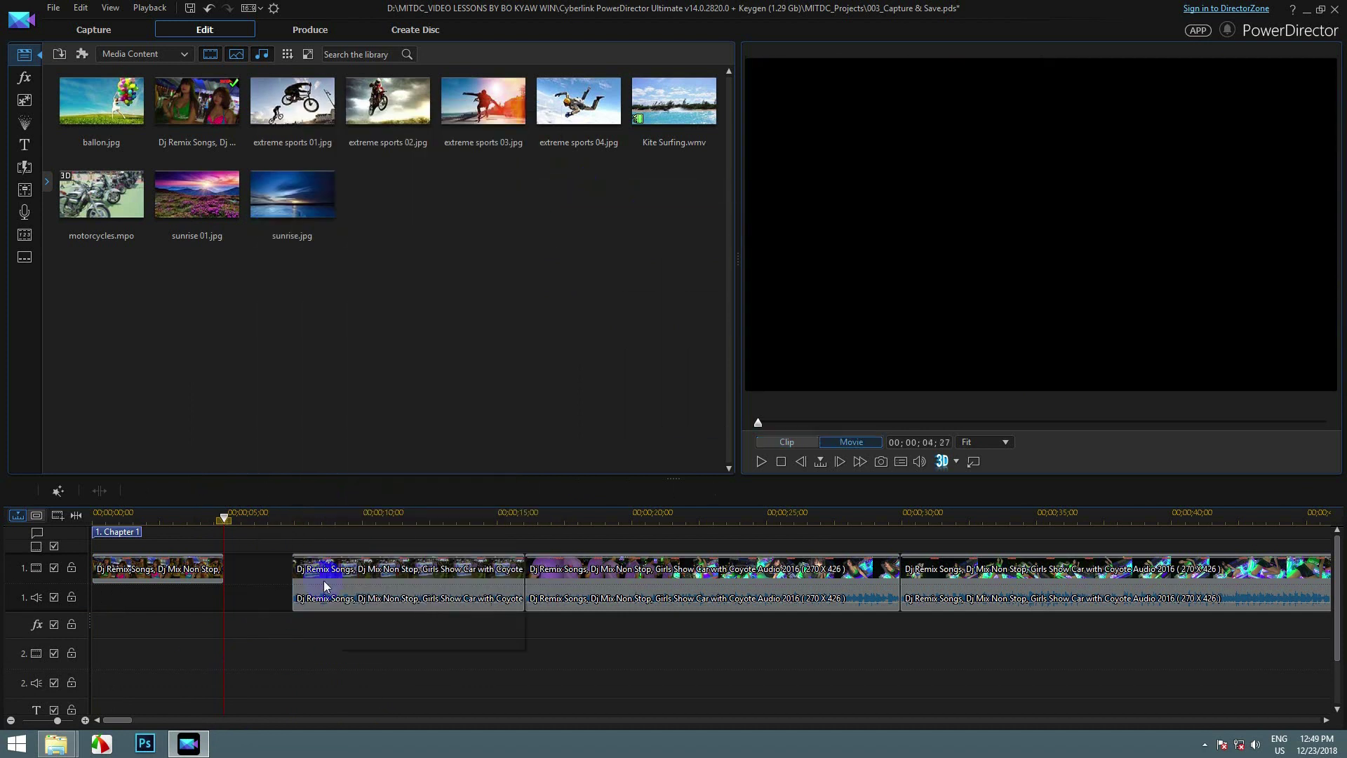
pyautogui.hotkey('ctrl', 'z')
# - Unlink the second clip's video and audio, and remove only its audio with Remove and Leave Gap
pyautogui.rightClick(267, 597)
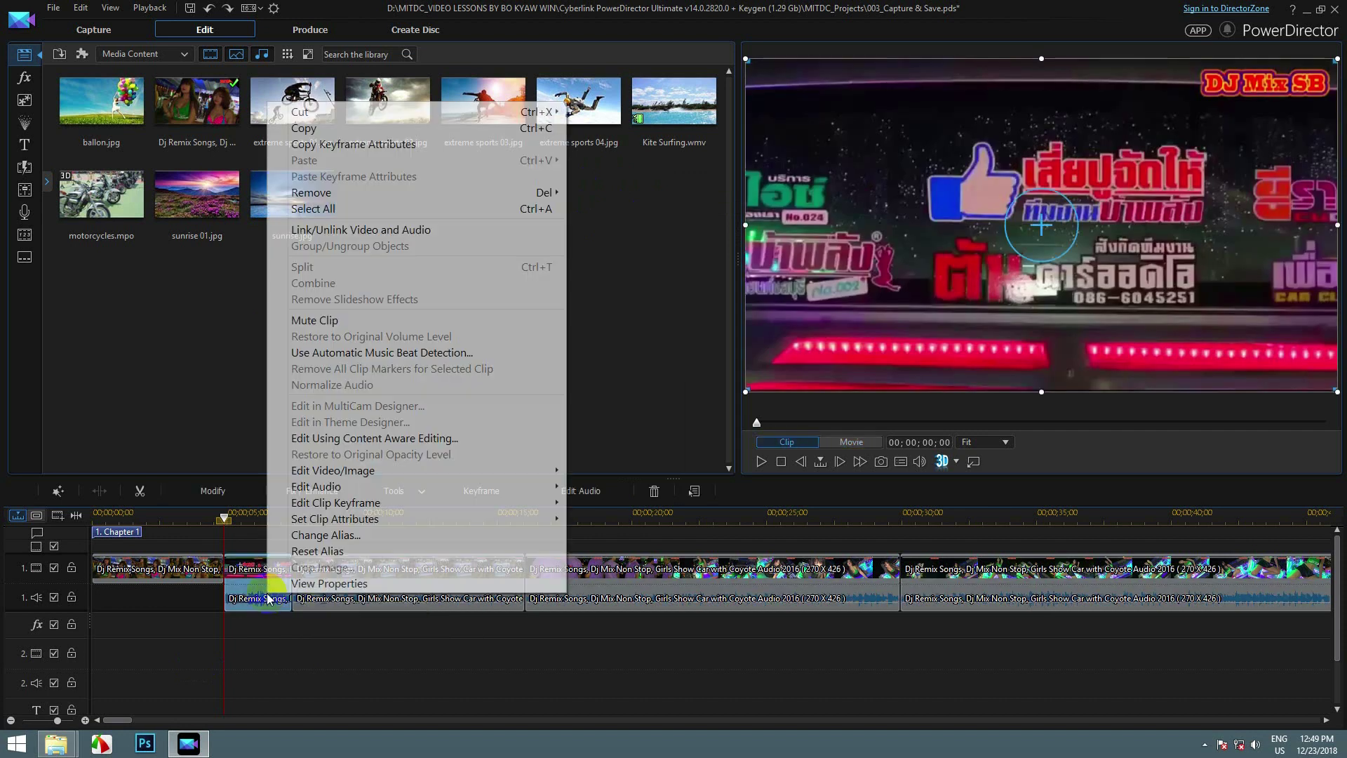
pyautogui.click(345, 230)
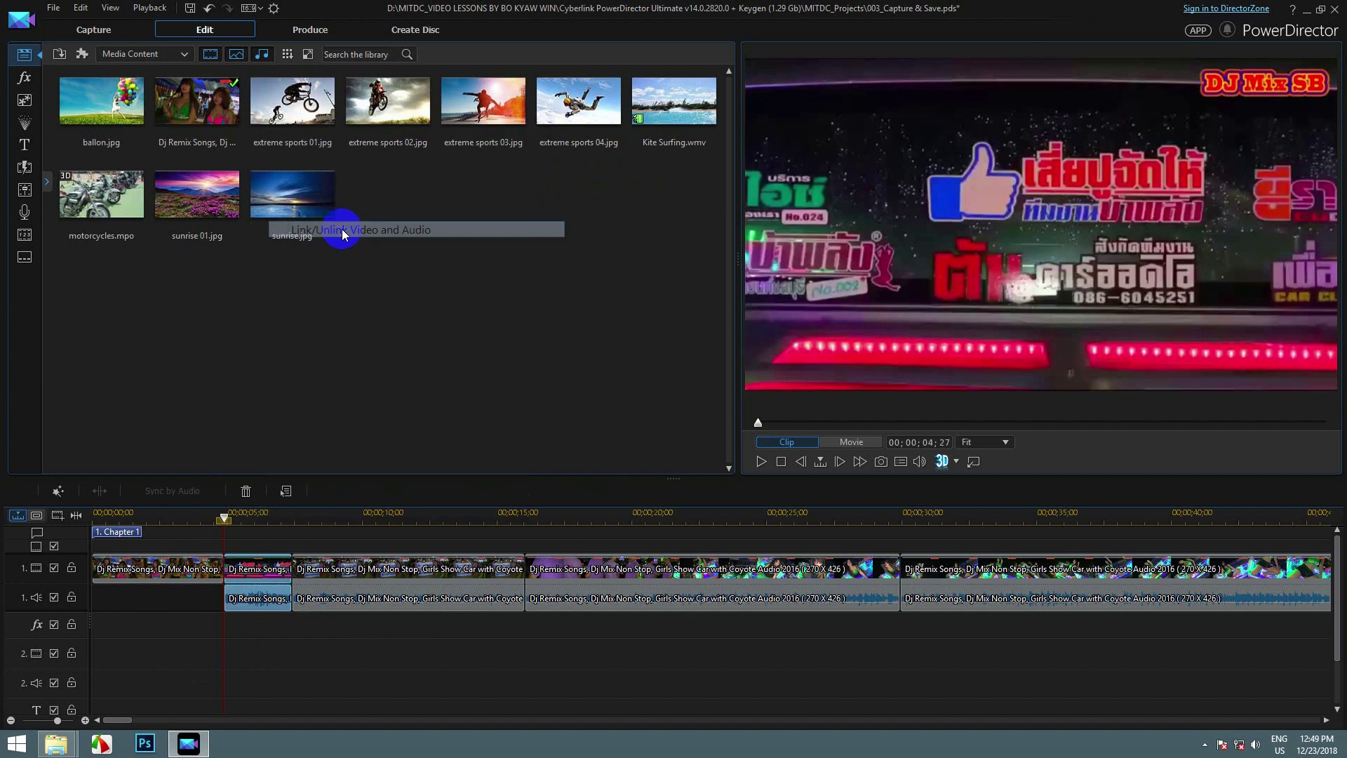
pyautogui.click(262, 599)
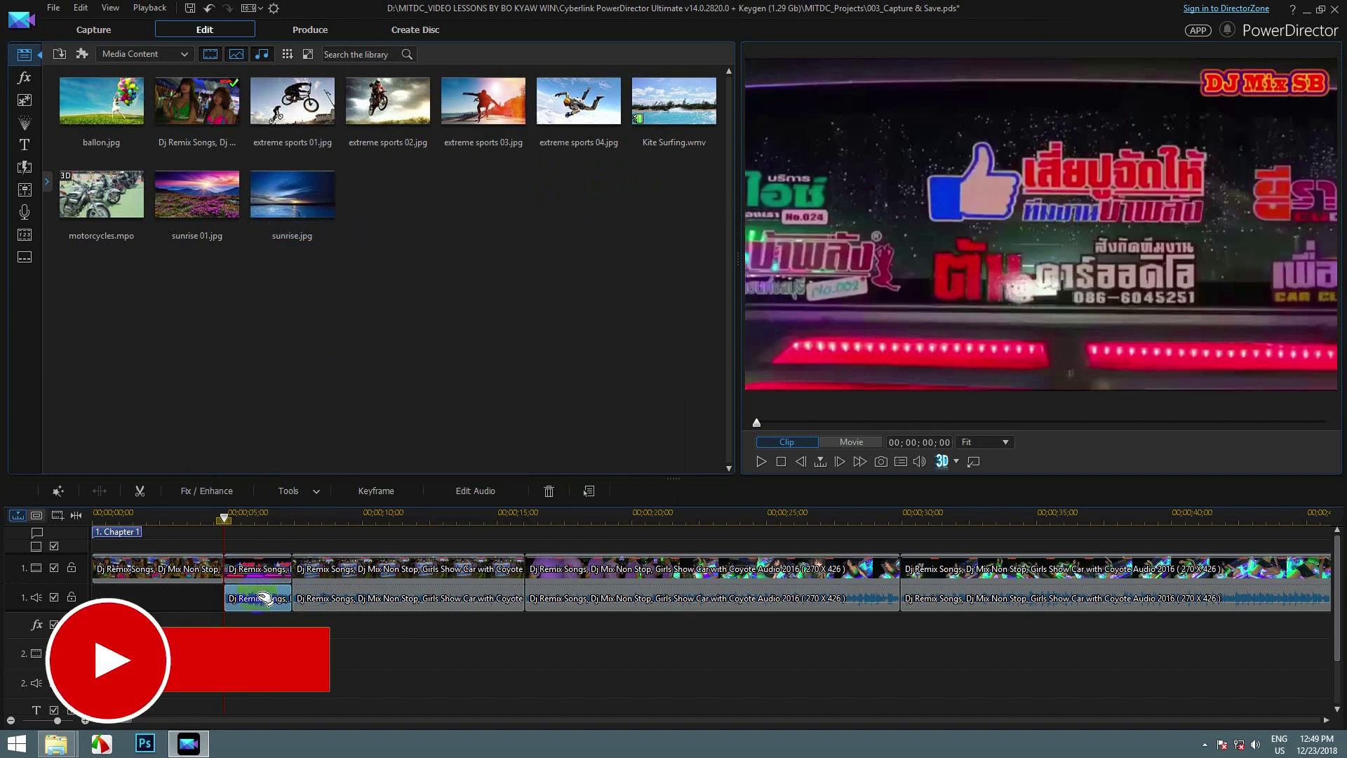
pyautogui.rightClick(260, 598)
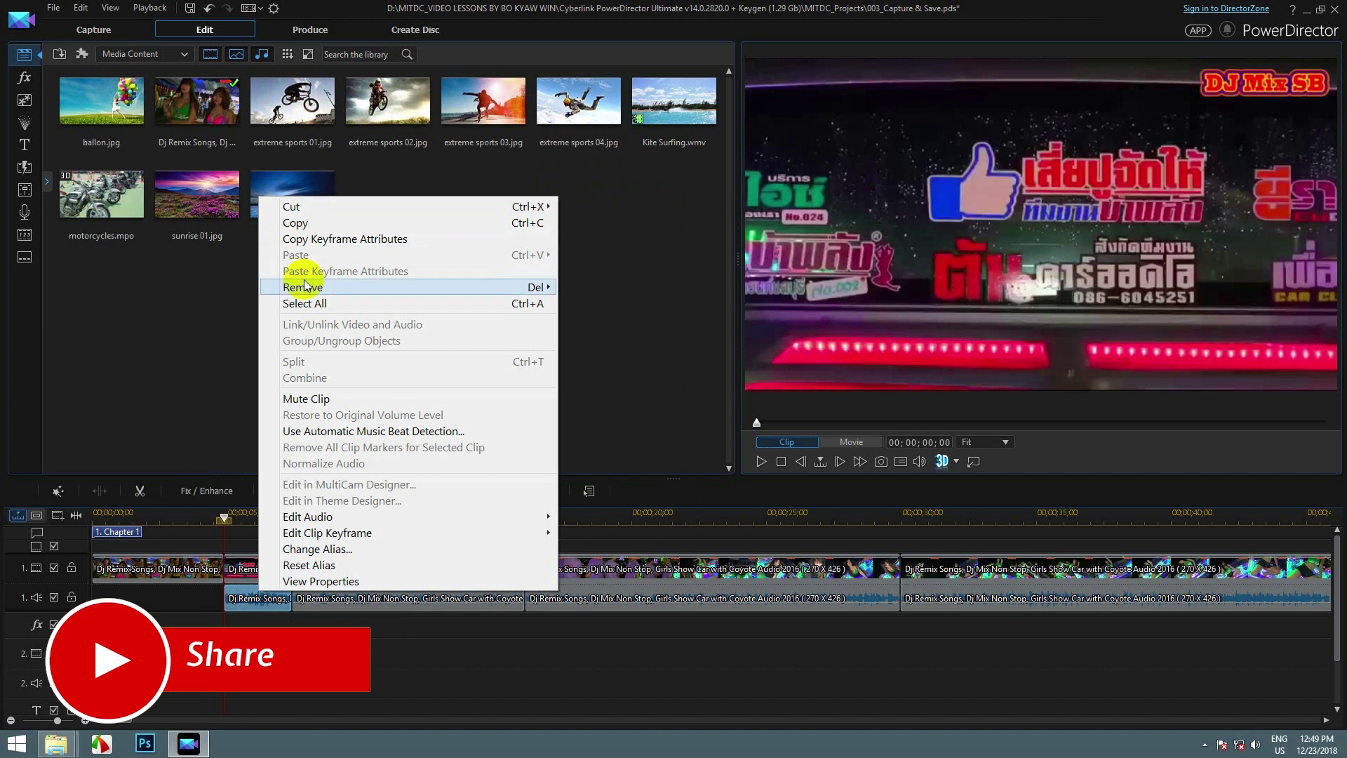
pyautogui.moveTo(303, 288)
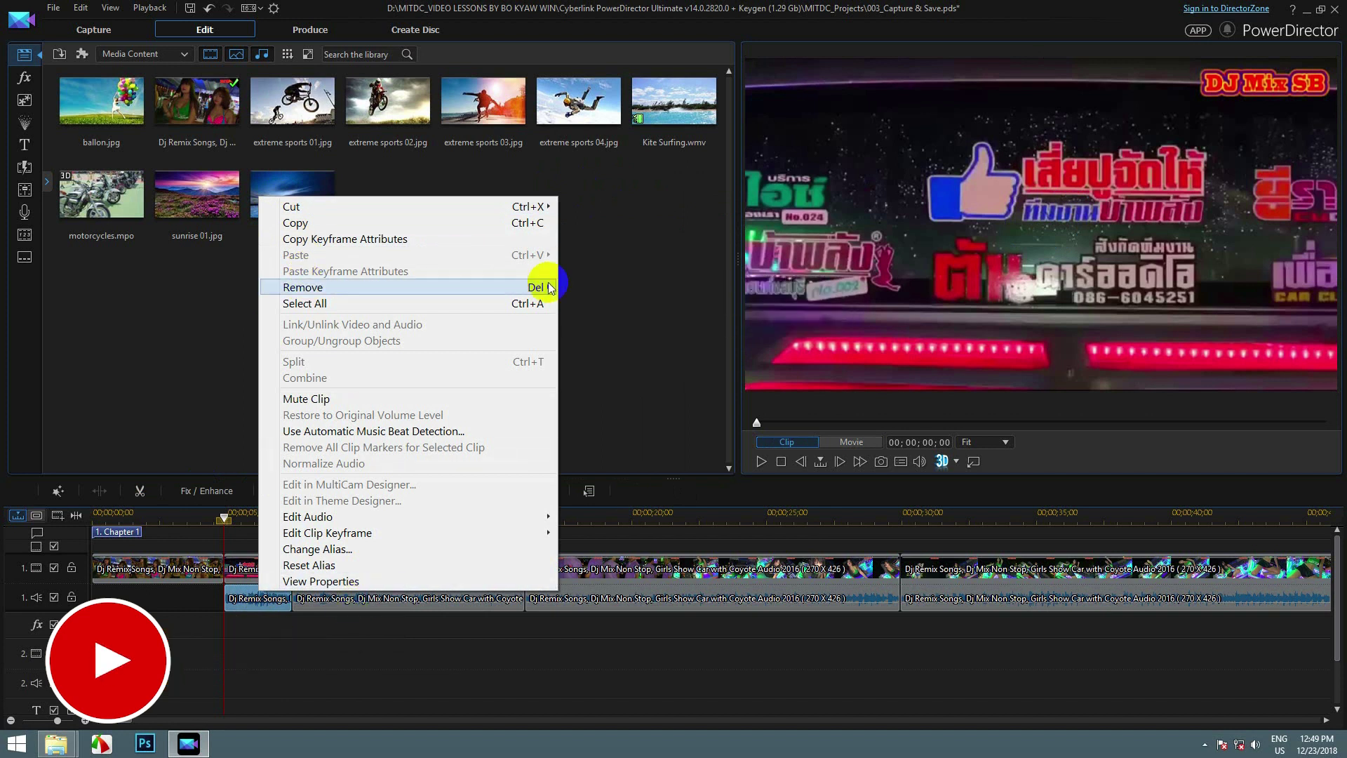
pyautogui.click(591, 287)
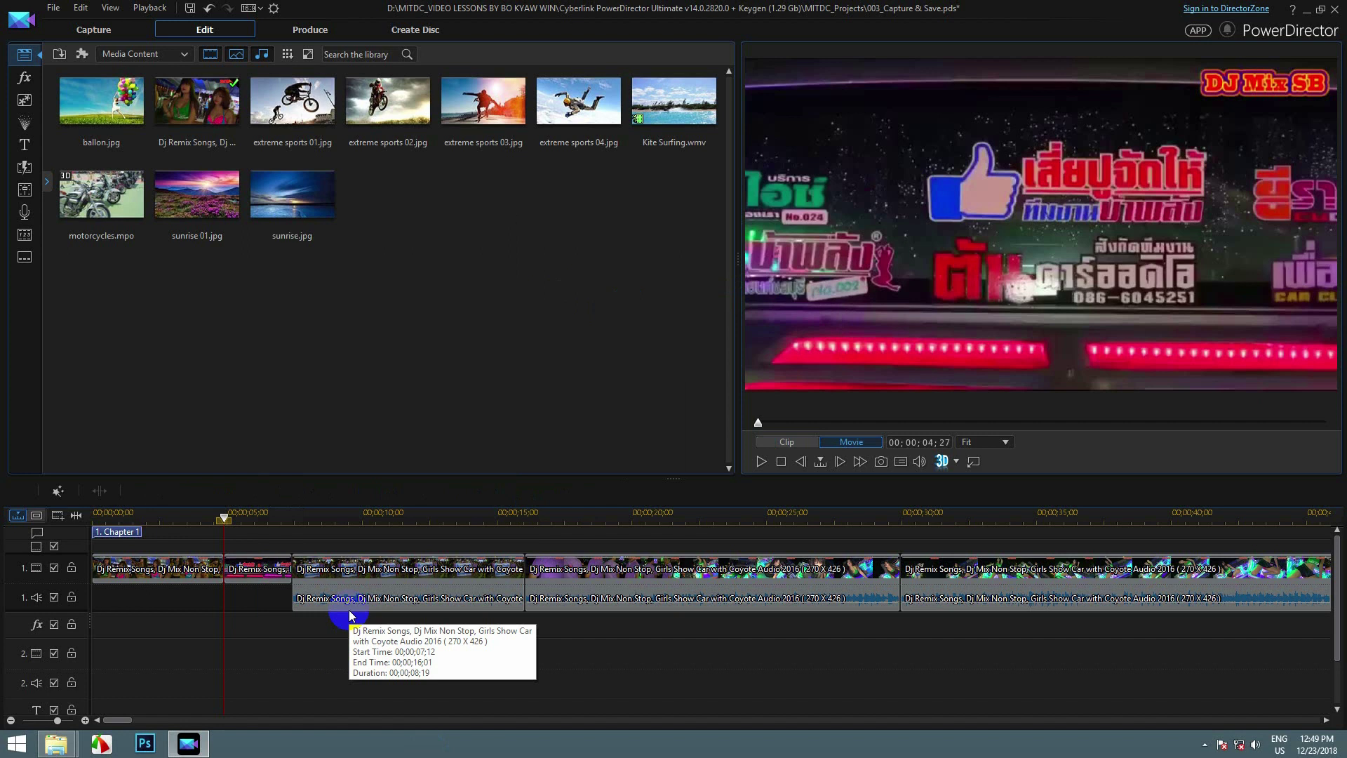
# - Select the third clip on the timeline and open it for trimming in Multi Trim
pyautogui.click(348, 603)
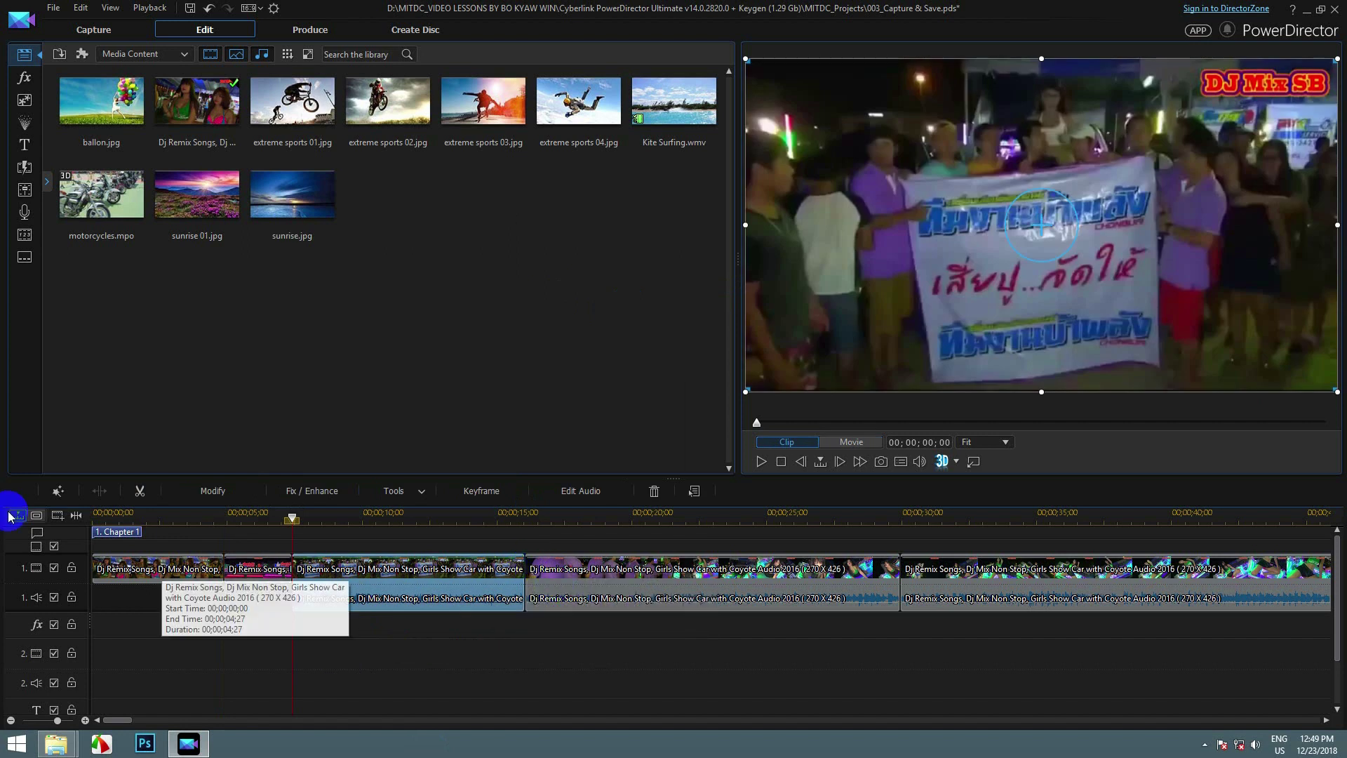
pyautogui.click(158, 213)
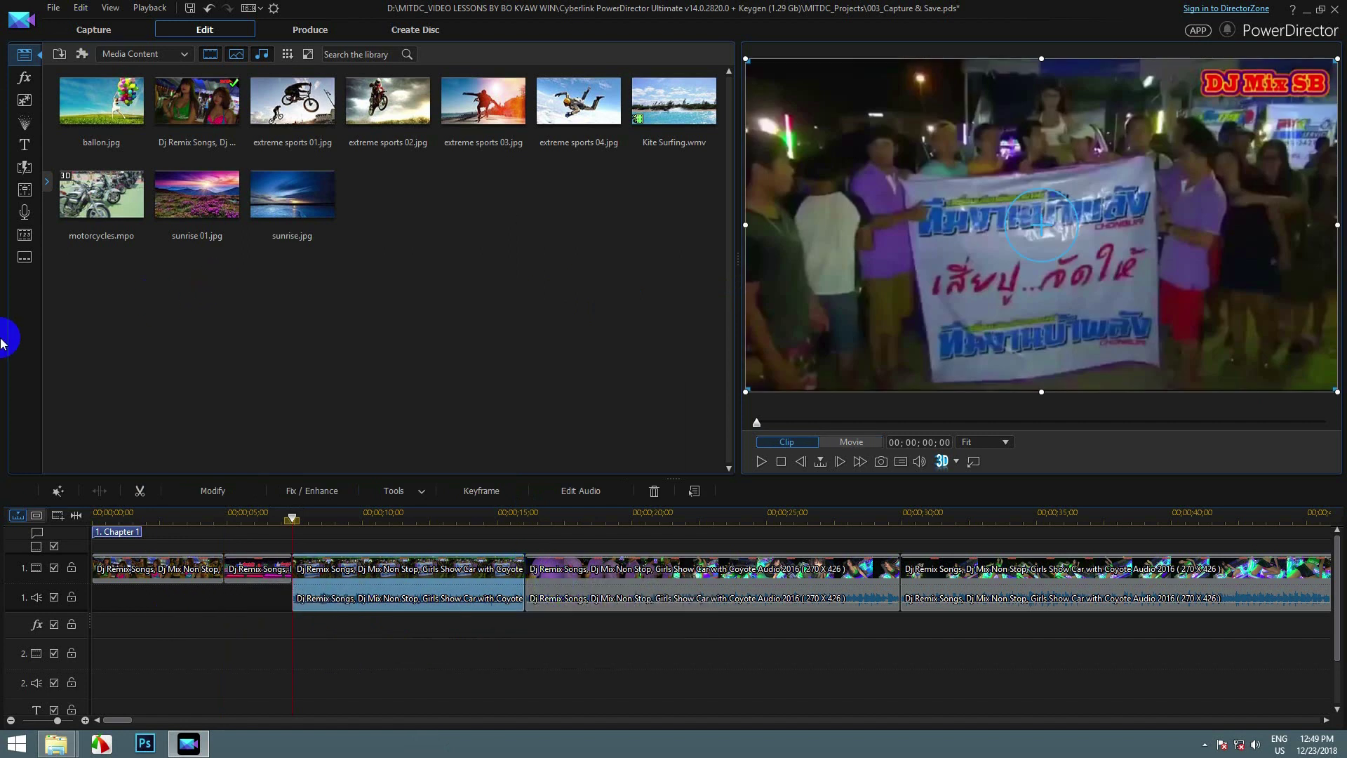
pyautogui.click(141, 492)
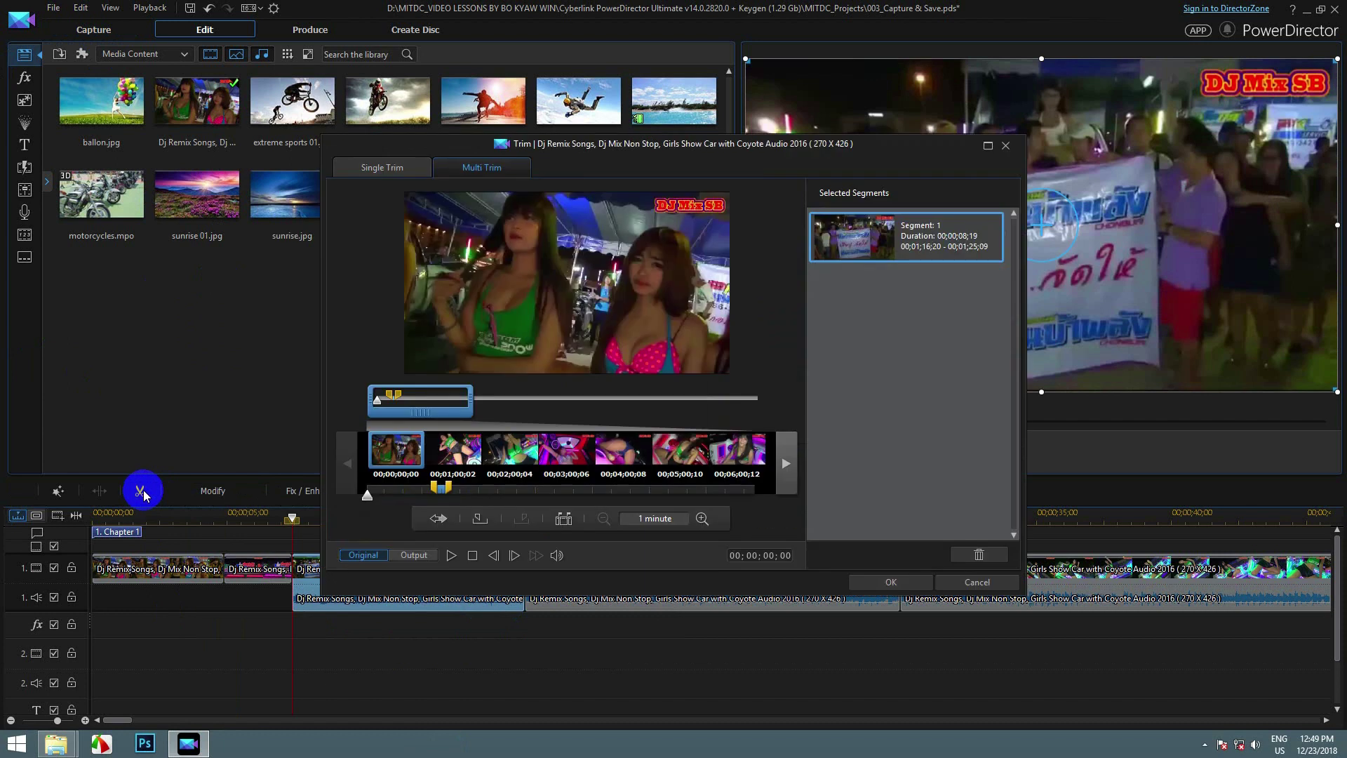
pyautogui.click(475, 172)
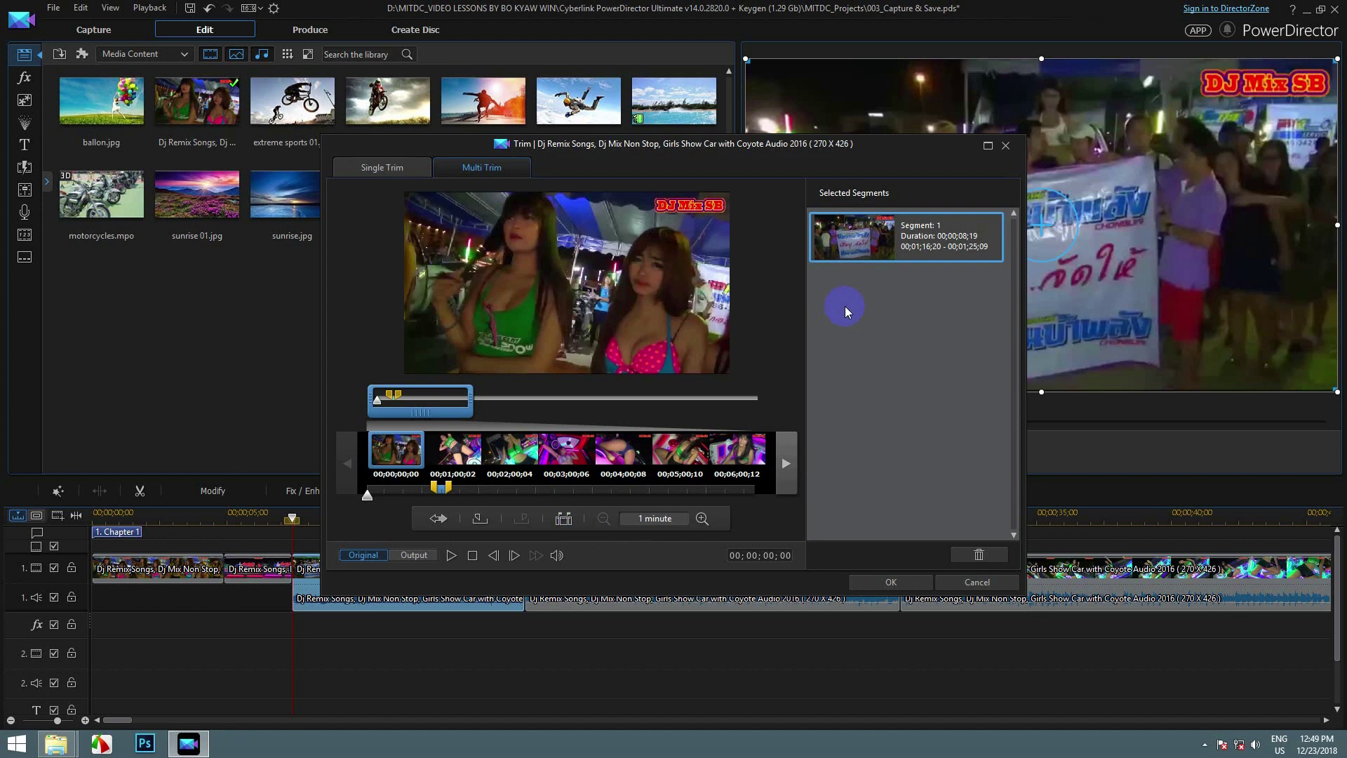
# - Delete Segment 1 from the selected segments and go to the frame at 00;04;00;08
pyautogui.click(622, 451)
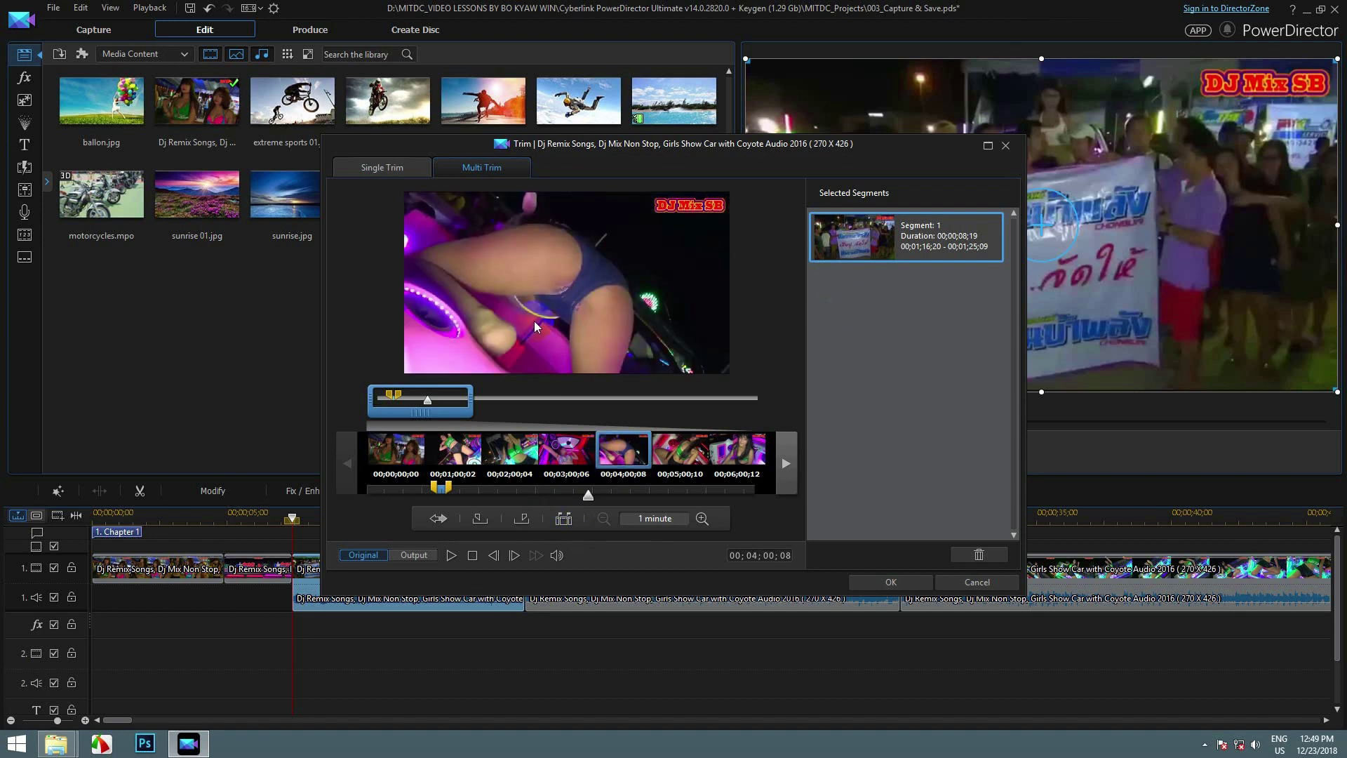
pyautogui.click(979, 555)
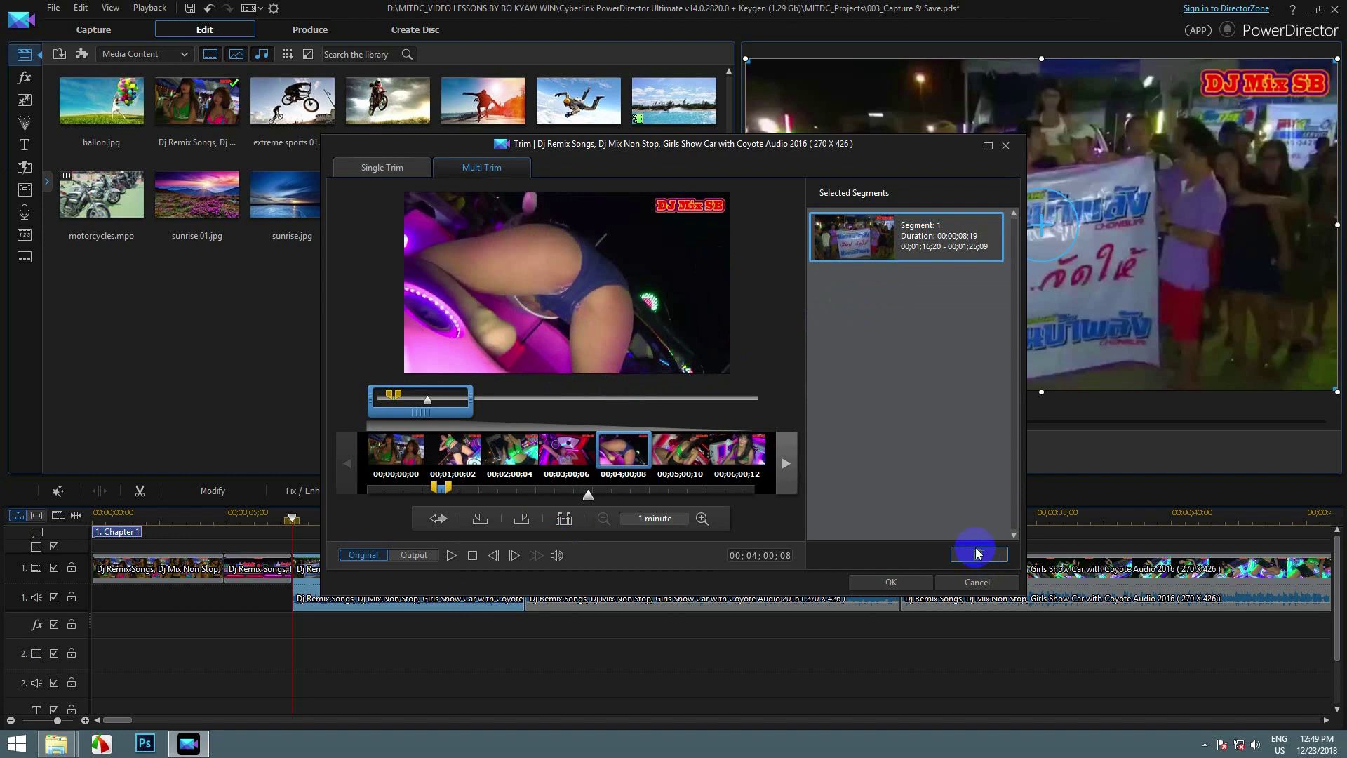
pyautogui.click(652, 364)
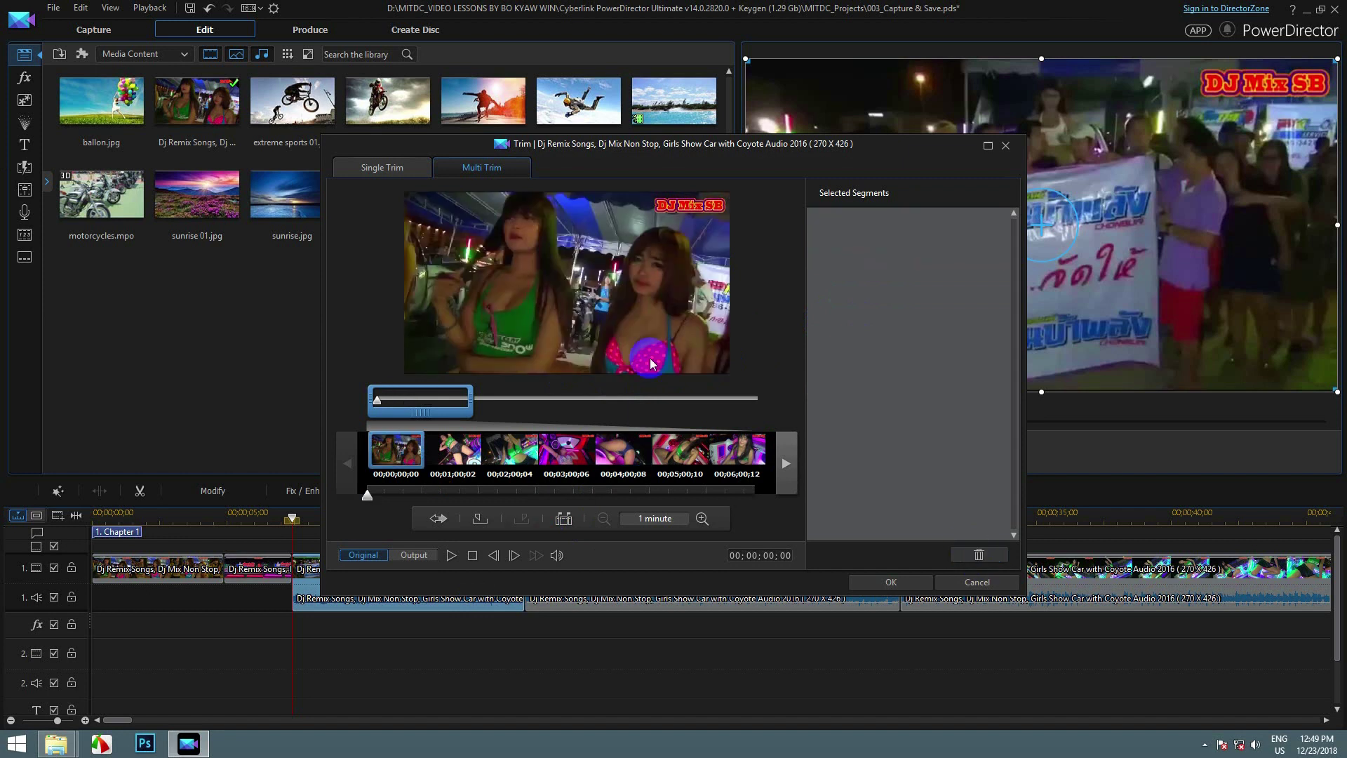
pyautogui.click(609, 469)
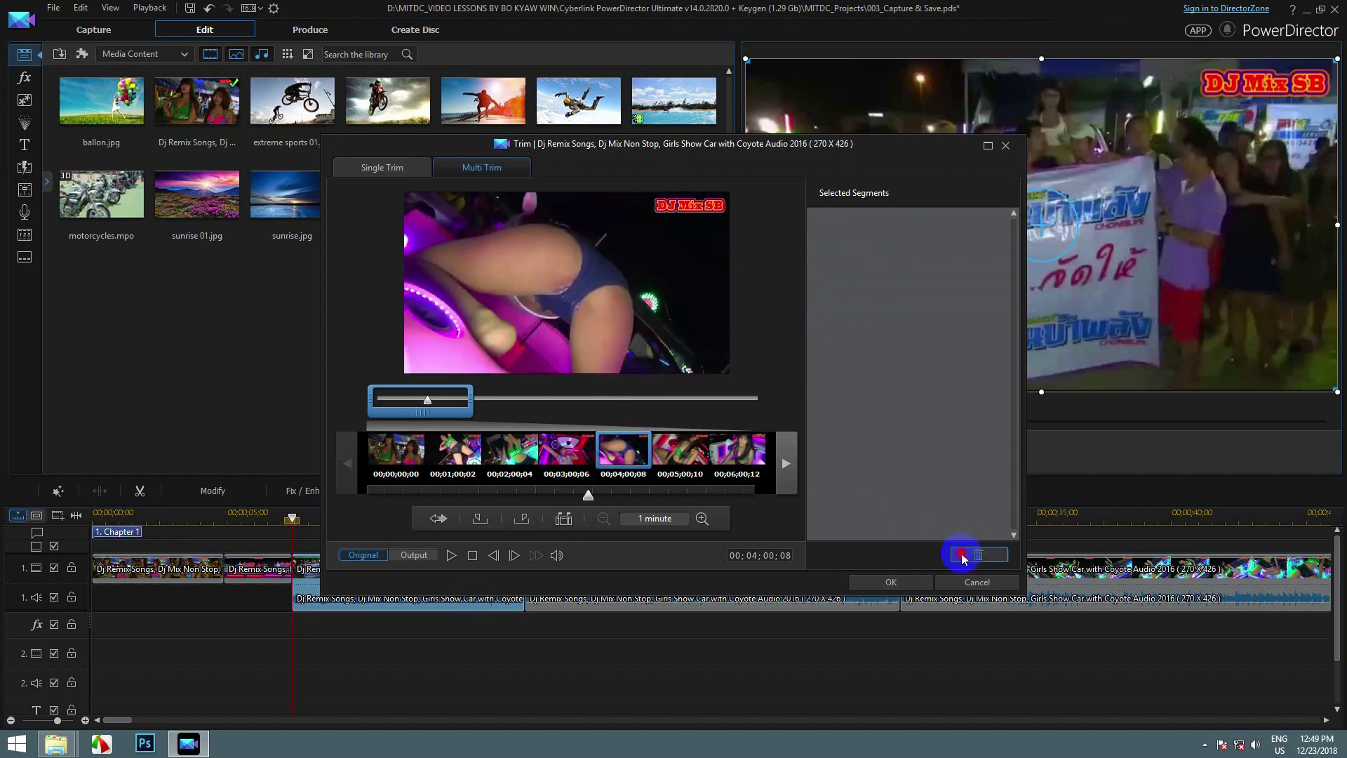
pyautogui.click(474, 489)
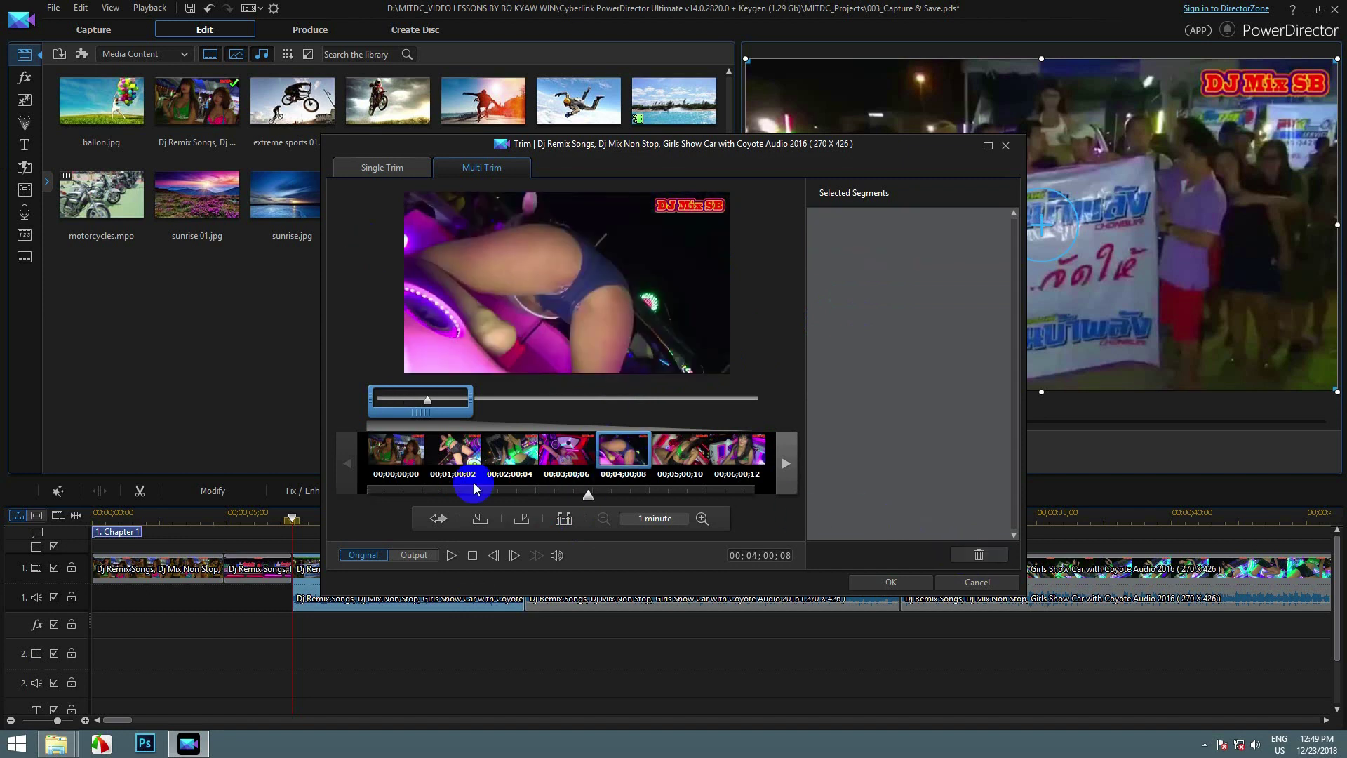
# - Try to confirm the trim with no segments selected, and close the Trim window without trimming the clip
pyautogui.click(900, 582)
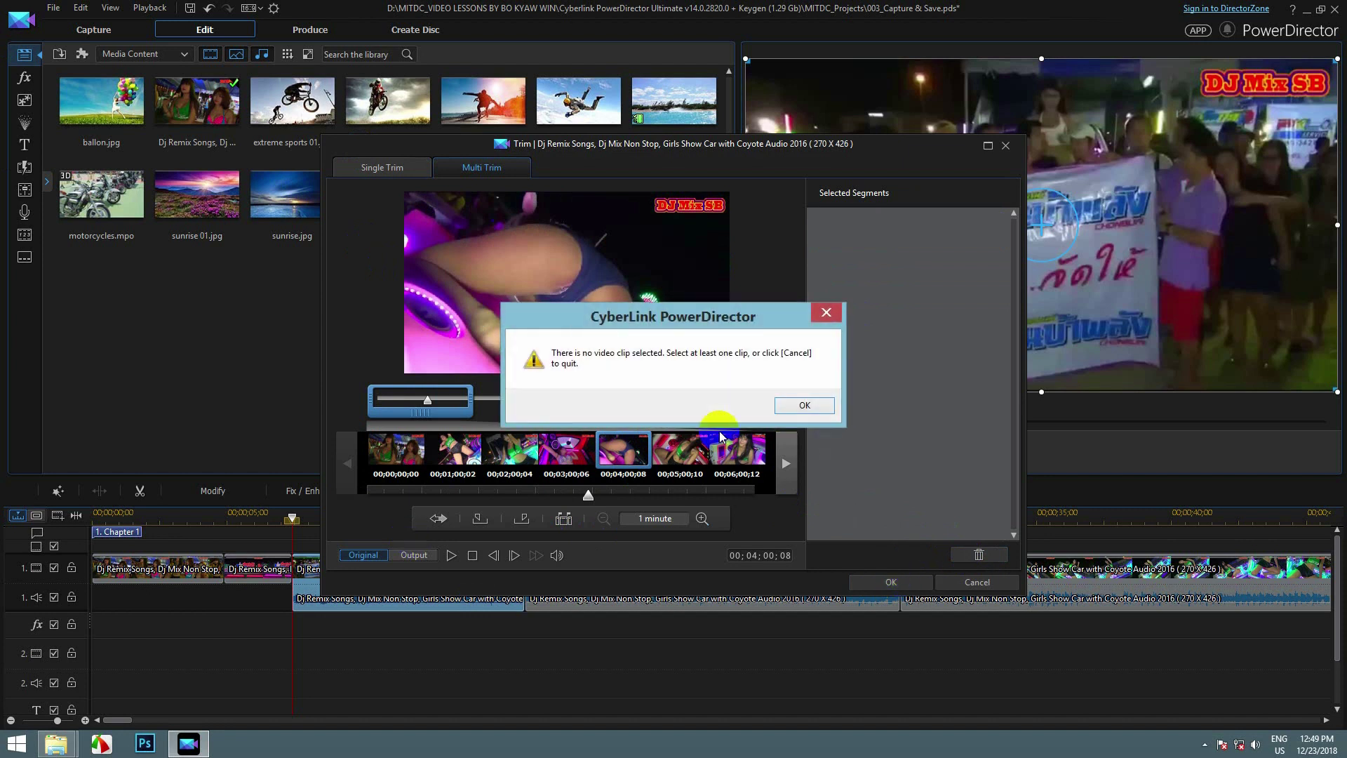
pyautogui.click(799, 408)
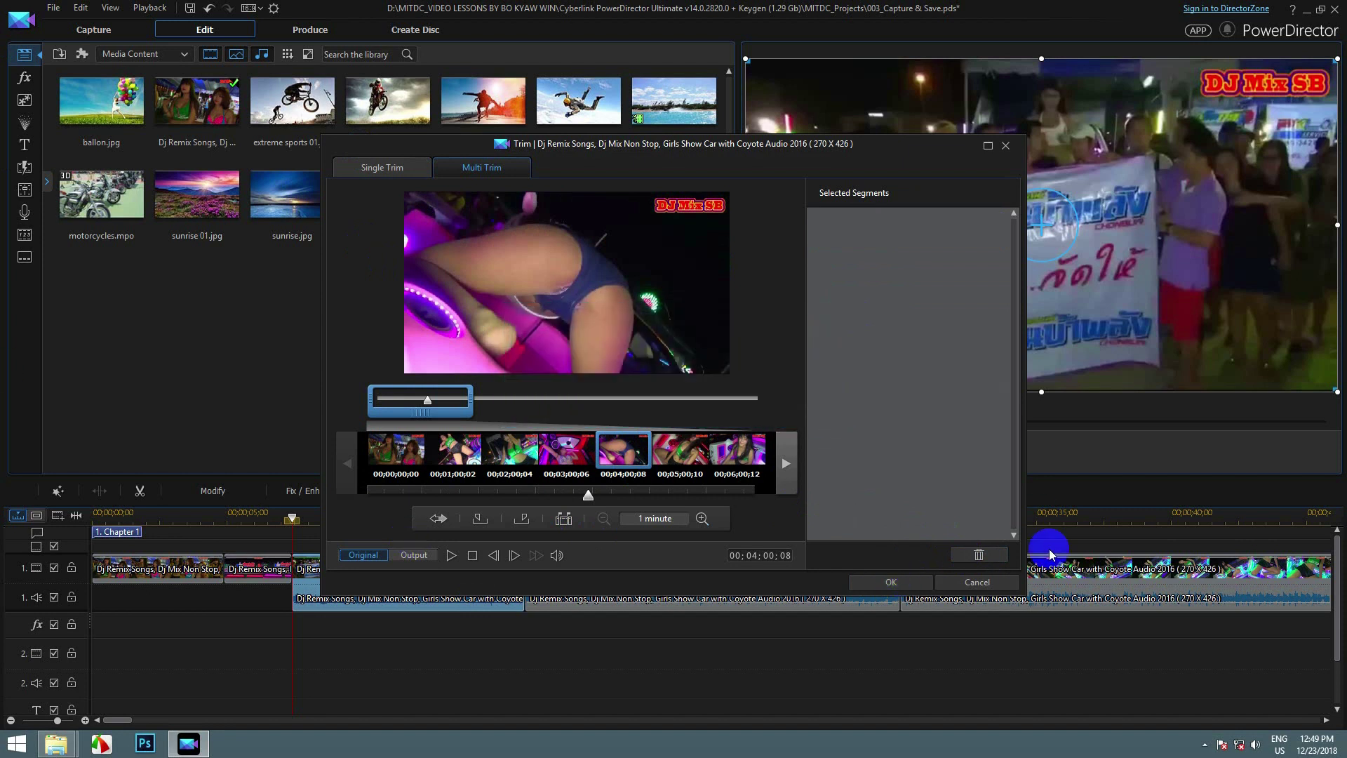
pyautogui.click(1004, 146)
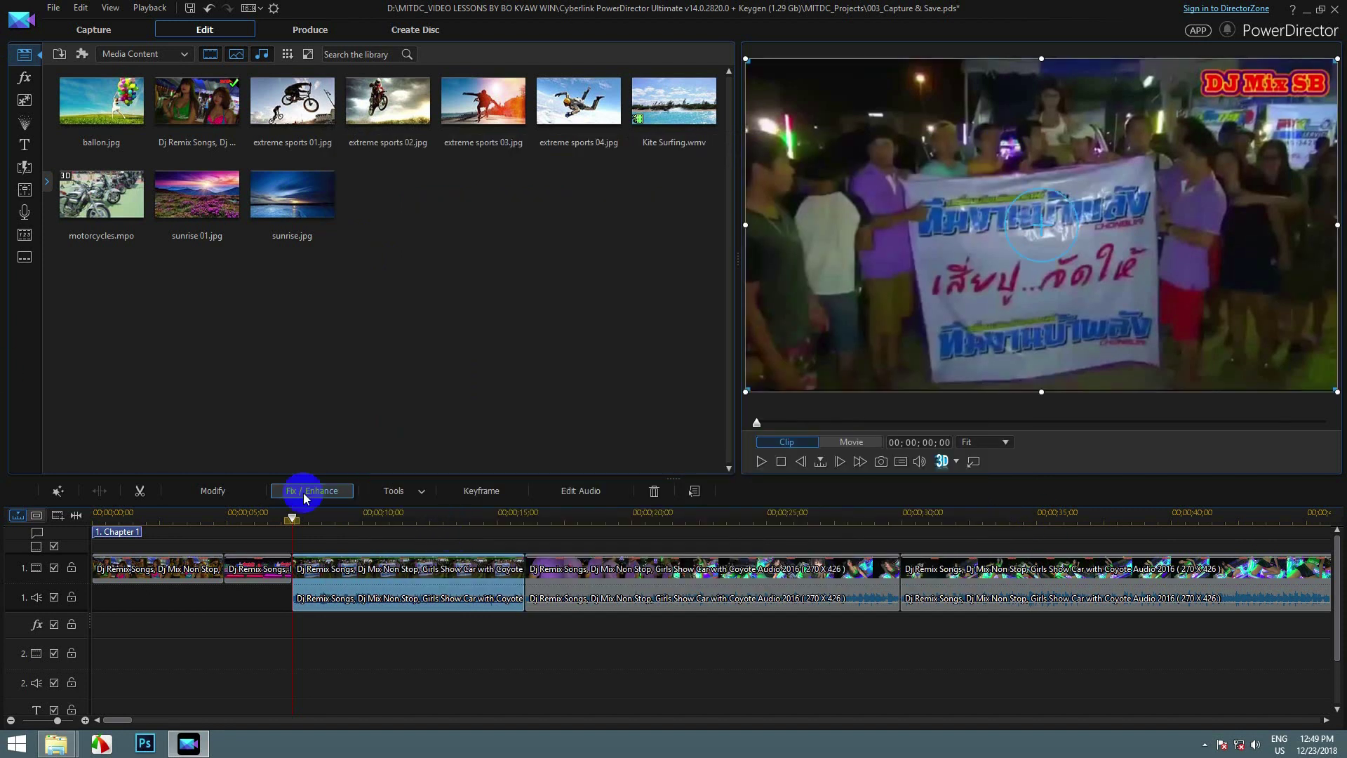
# - Move the playhead into the fourth clip on the timeline, at clip time 00;00;12;24, and select that clip's linked video and audio
pyautogui.moveTo(294, 519); pyautogui.dragTo(870, 520)
pyautogui.click(870, 583)
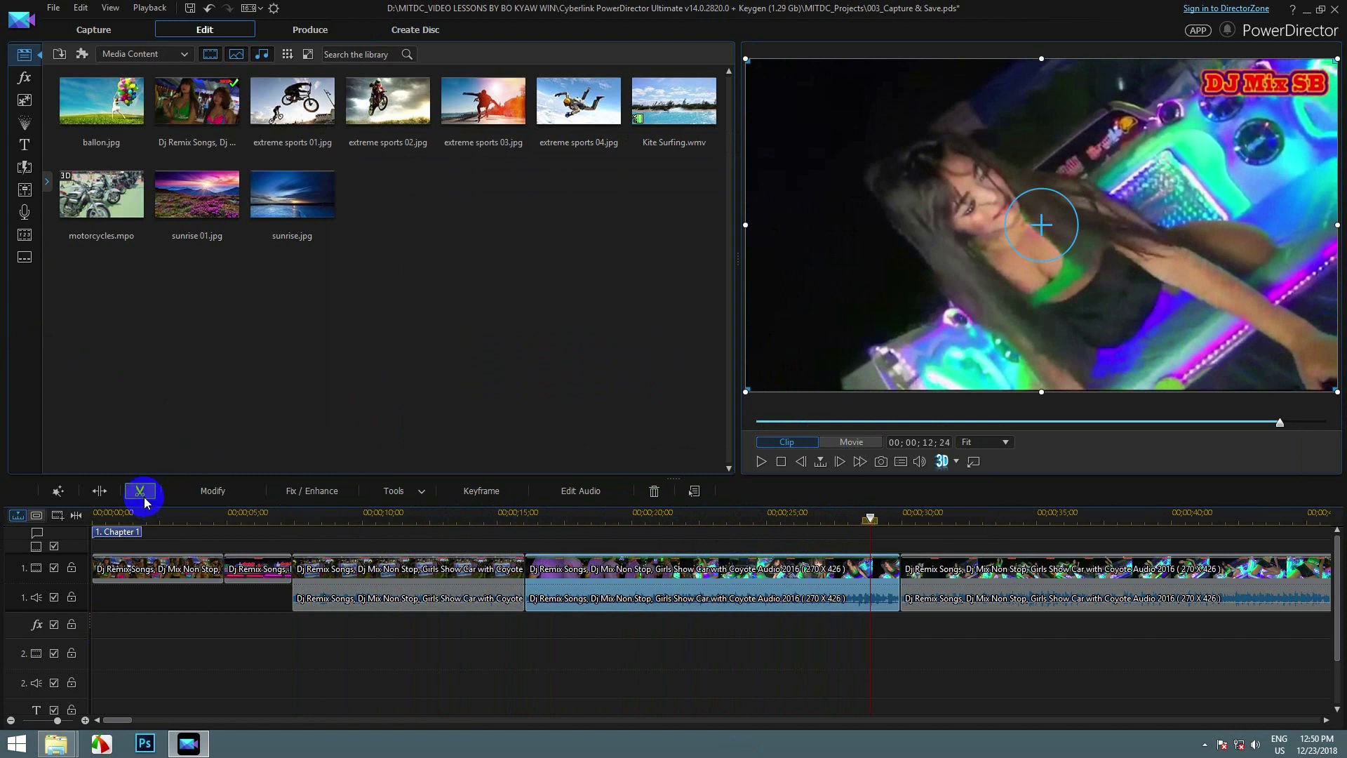
# - Exit PowerDirector without saving the project changes, and close the Movies folder window
pyautogui.click(1335, 9)
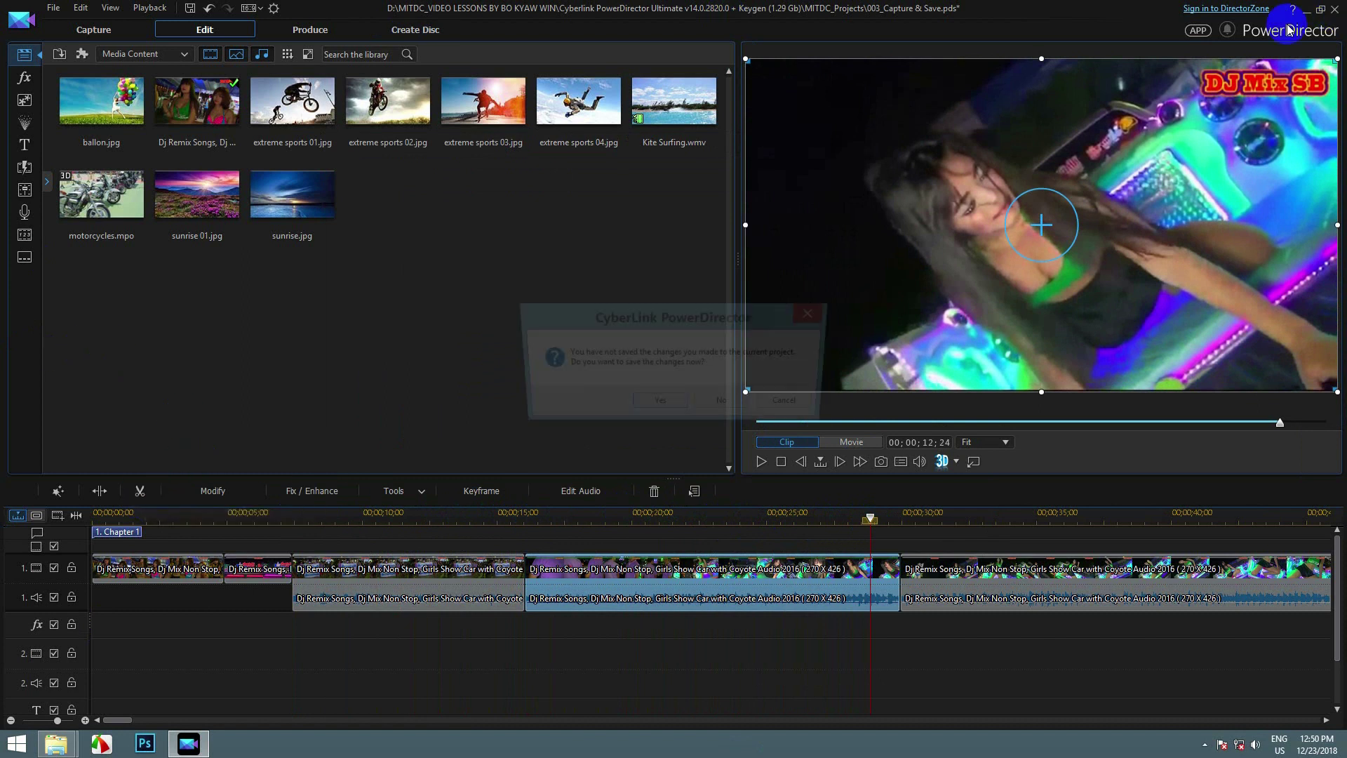
pyautogui.click(711, 406)
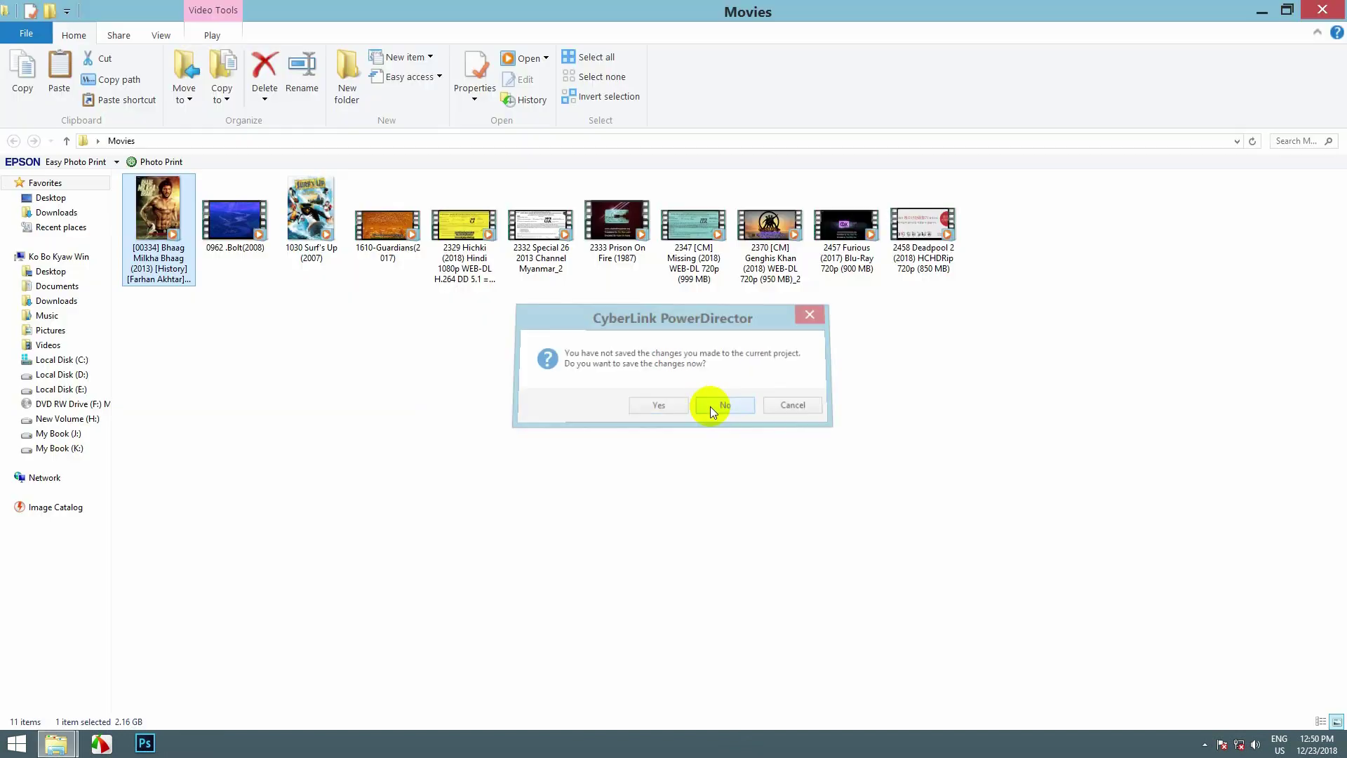
pyautogui.click(1337, 9)
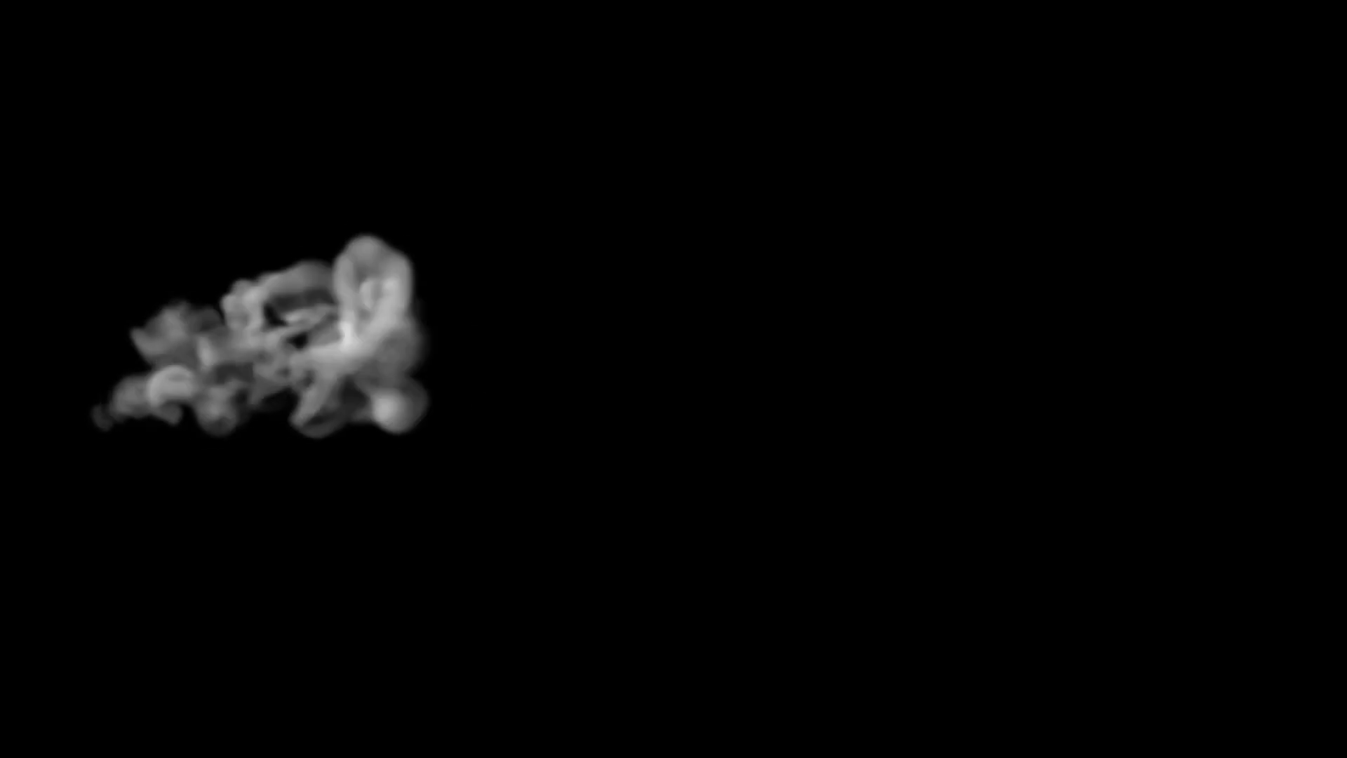